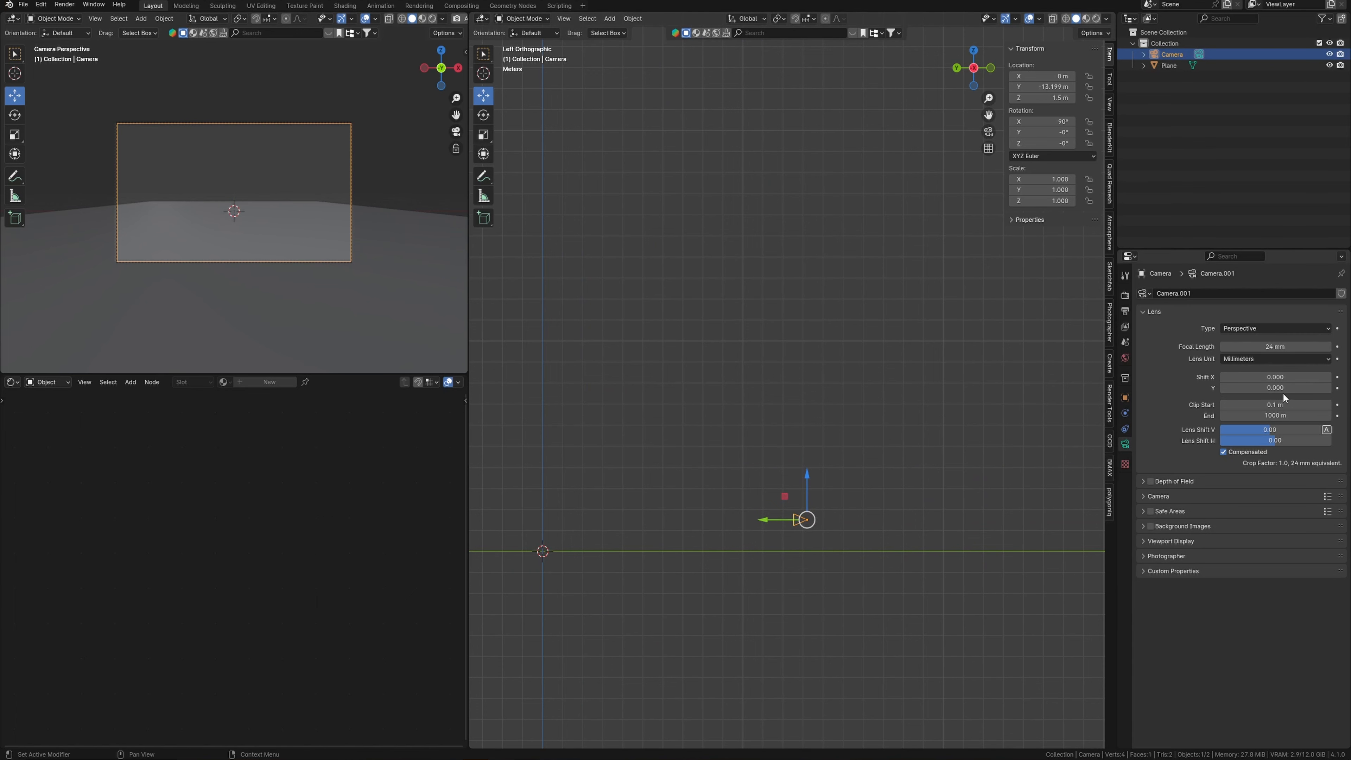
# - Set the camera's vertical lens shift to 0.1 and lower the camera to a height of about 0.97 m
pyautogui.moveTo(1286, 387); pyautogui.dragTo(1286, 387)
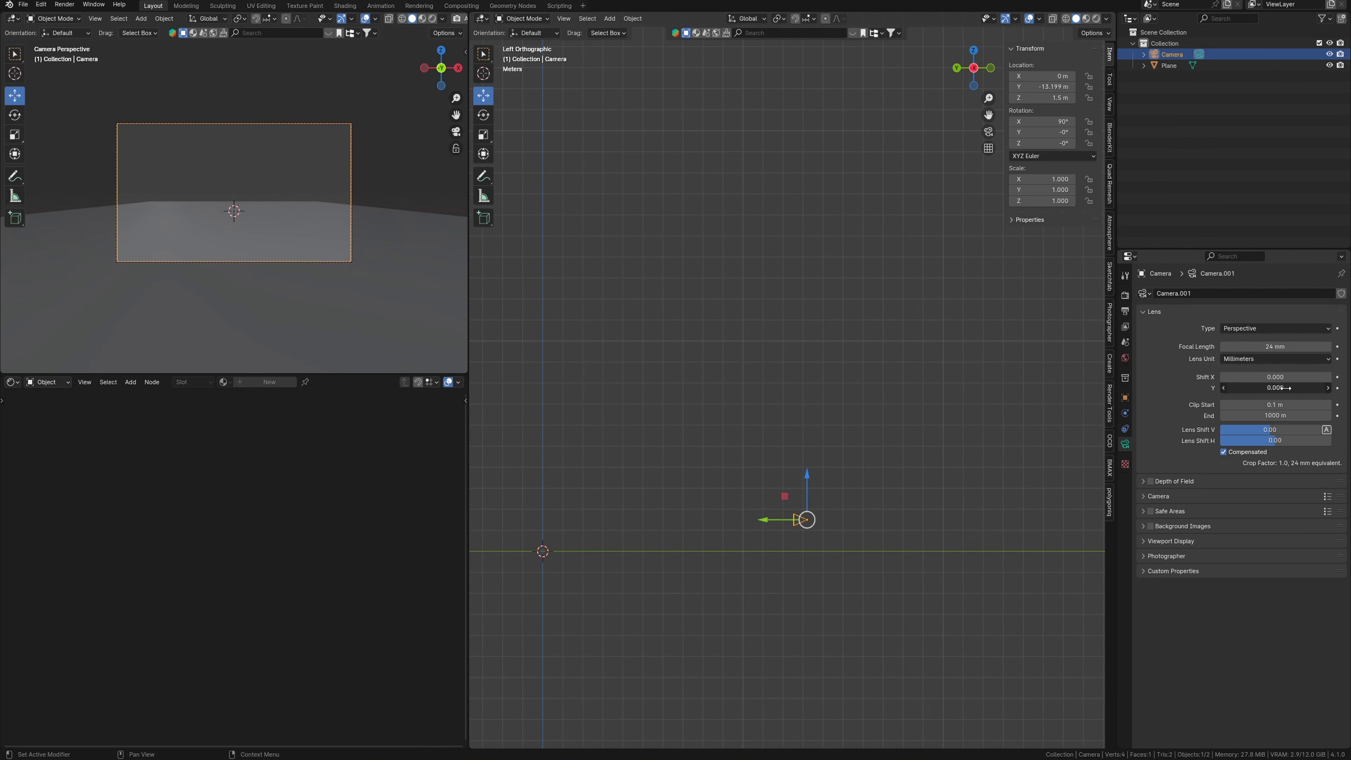
pyautogui.moveTo(1286, 387); pyautogui.dragTo(1292, 387)
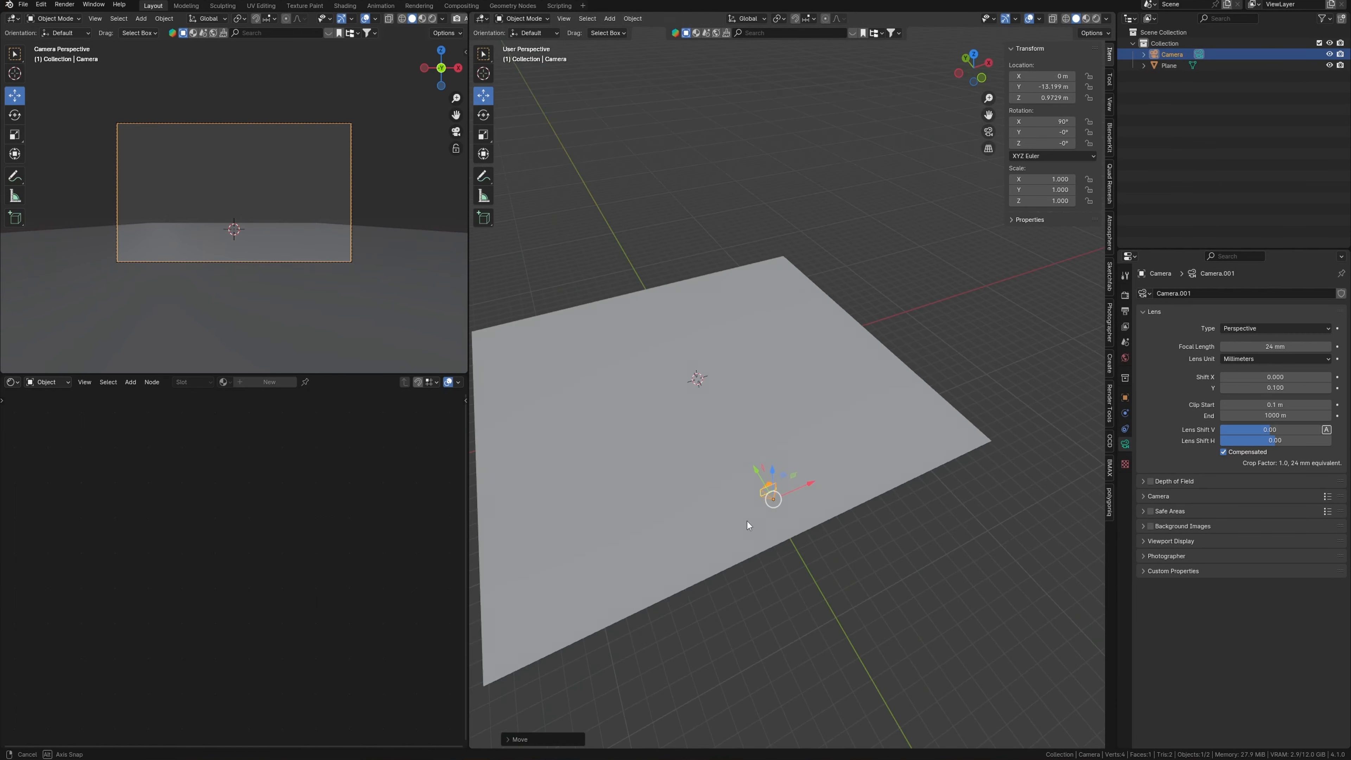
# - Subdivide the ground plane's mesh five times into a 32 by 32 grid of faces and return to Object Mode
pyautogui.moveTo(747, 521); pyautogui.dragTo(756, 553, button='middle')
pyautogui.press('KP_7')
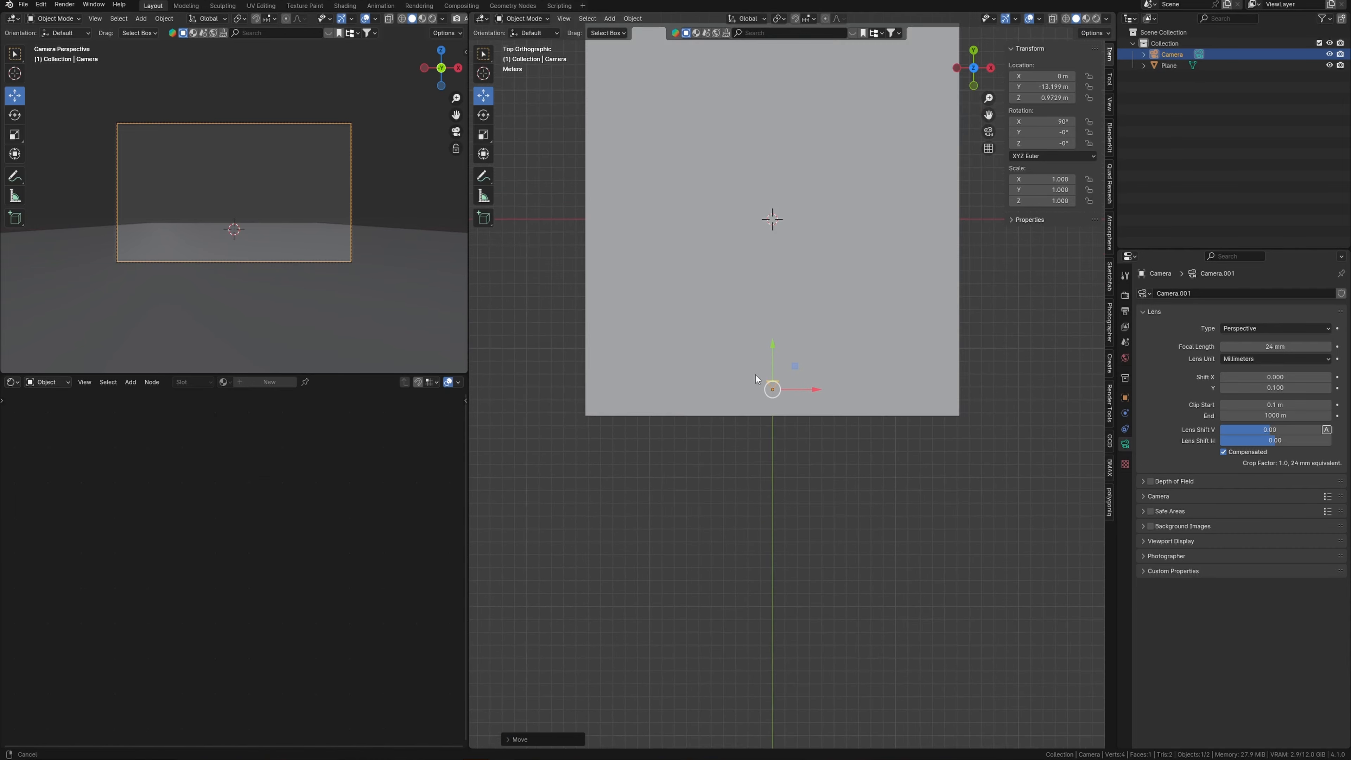
pyautogui.keyDown('shift'); pyautogui.moveTo(755, 374); pyautogui.dragTo(797, 408, button='middle'); pyautogui.keyUp('shift')
pyautogui.keyDown('ctrl'); pyautogui.moveTo(355, 274); pyautogui.dragTo(358, 241, button='middle'); pyautogui.keyUp('ctrl')
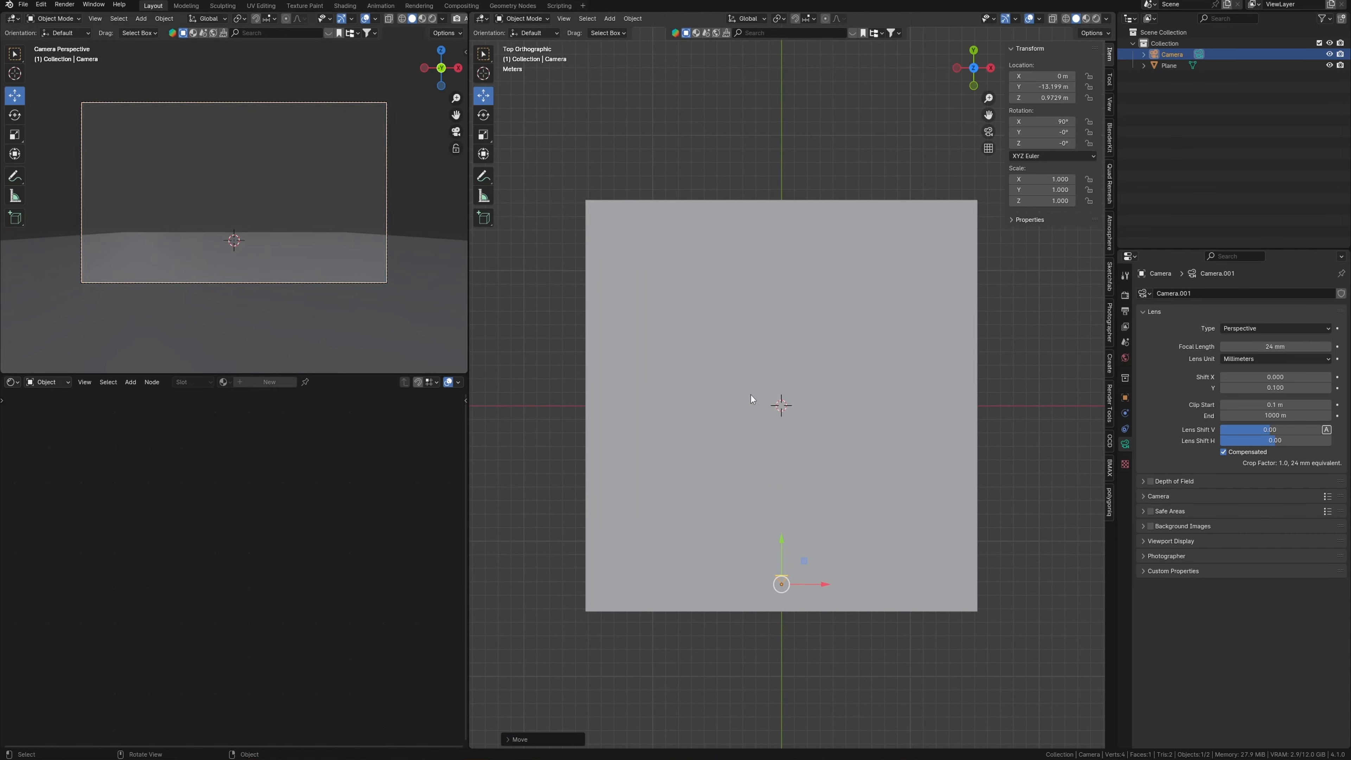
pyautogui.keyDown('shift'); pyautogui.moveTo(815, 473); pyautogui.dragTo(838, 424, button='middle'); pyautogui.keyUp('shift')
pyautogui.click(770, 380)
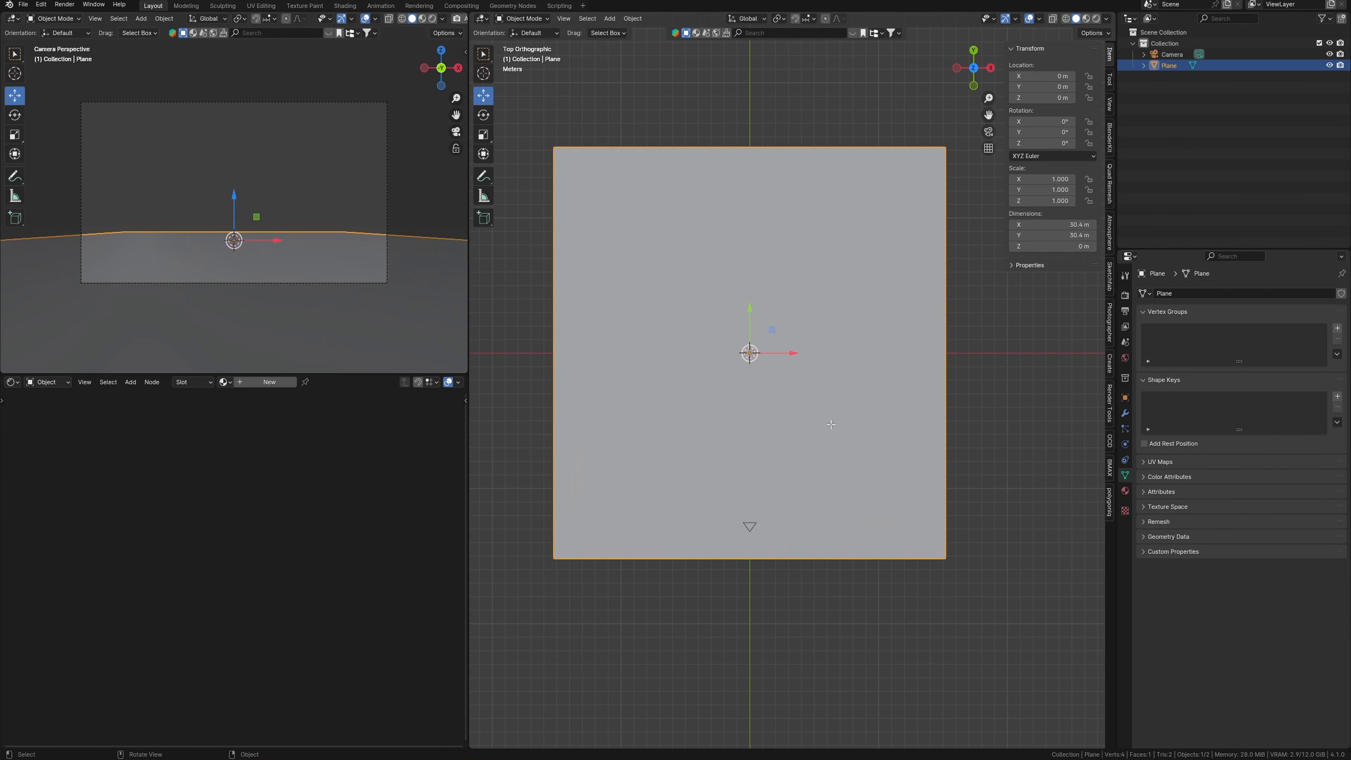
pyautogui.press('Tab')
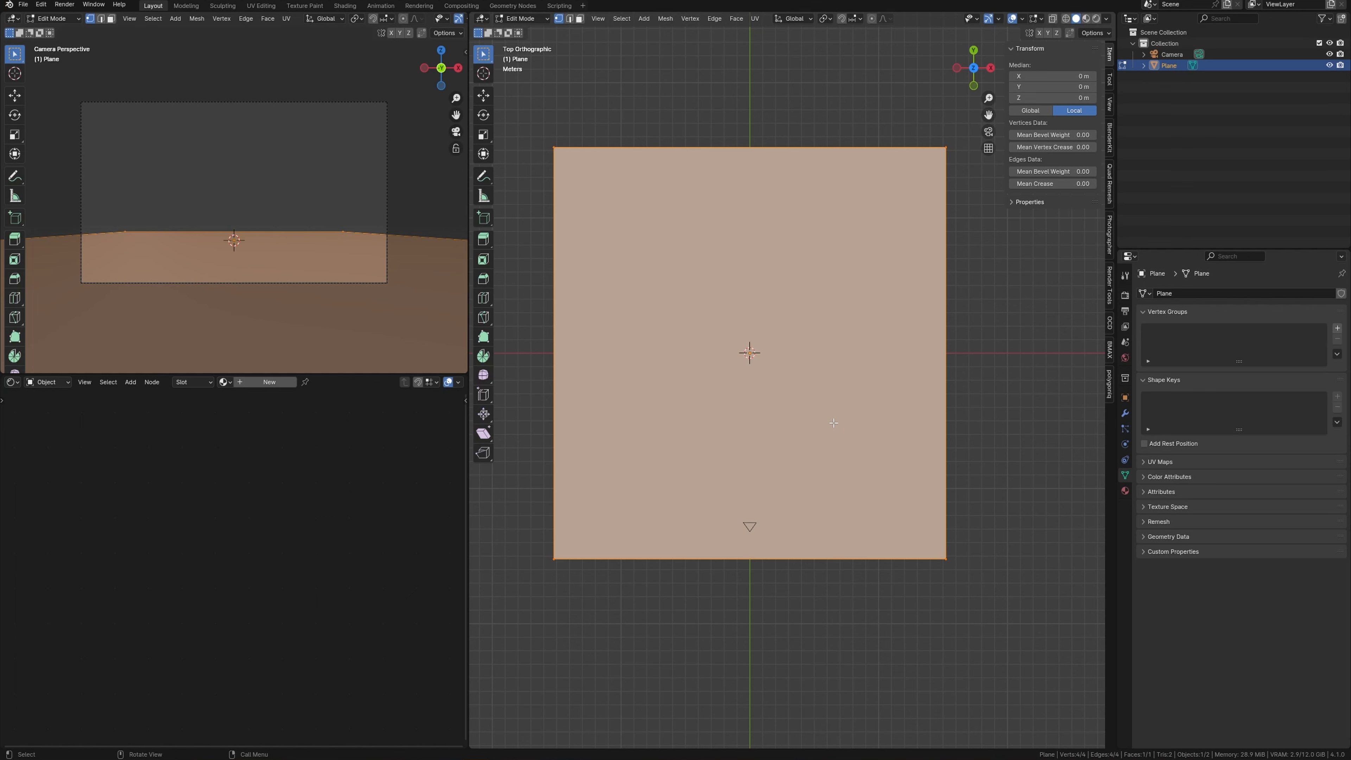
pyautogui.rightClick(833, 423)
pyautogui.click(833, 423)
pyautogui.hotkey('shift', 'r')
pyautogui.hotkey('shift', 'r')
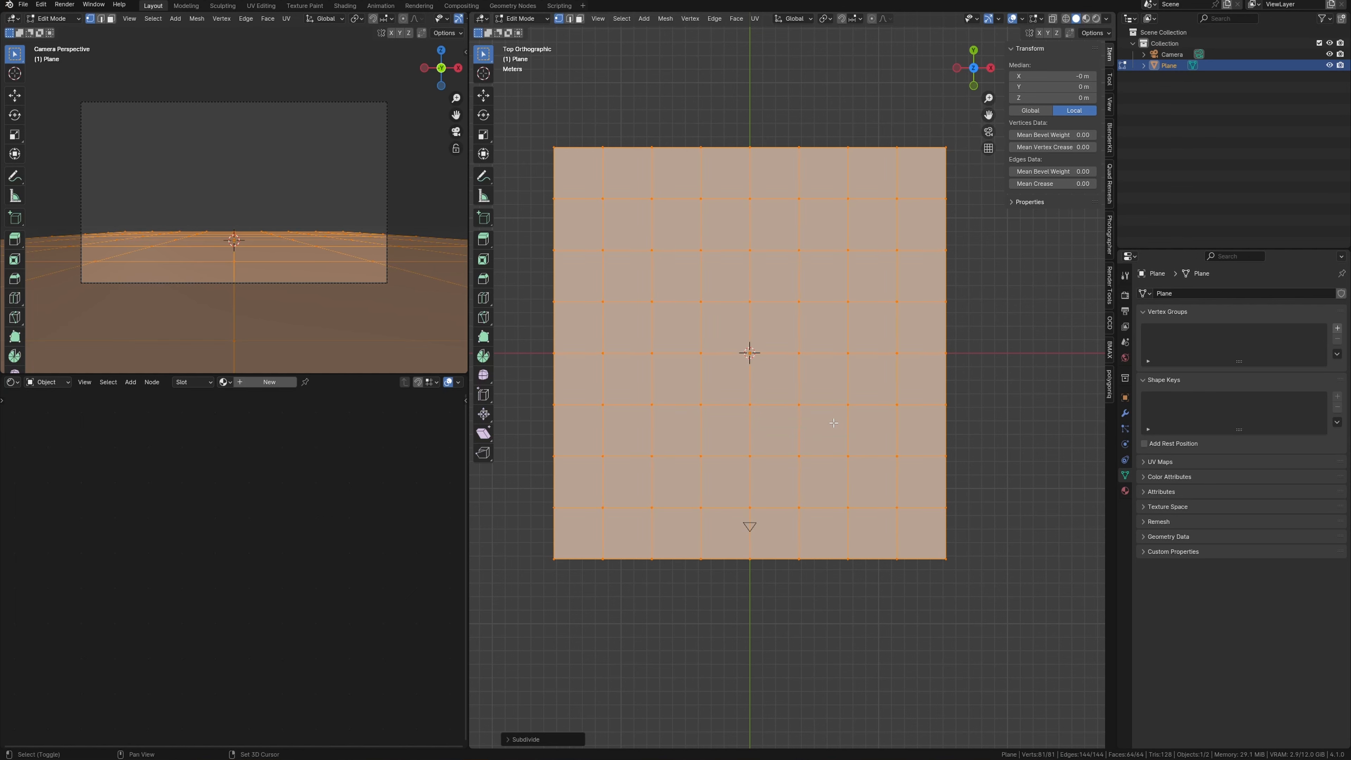
pyautogui.hotkey('shift', 'r')
pyautogui.hotkey('shift', 'r')
pyautogui.press('Tab')
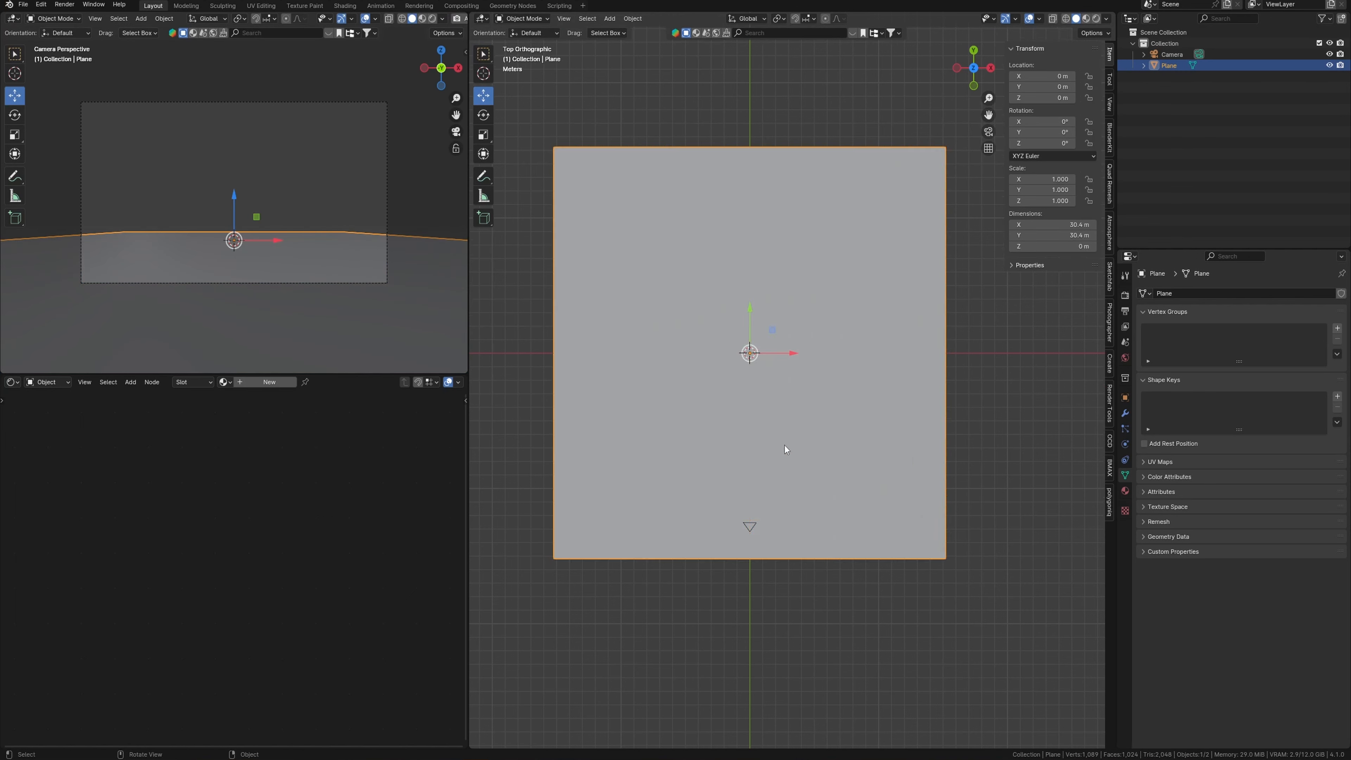
# - Add a Displace modifier to the ground plane
pyautogui.moveTo(833, 423); pyautogui.dragTo(845, 372, button='middle')
pyautogui.click(1125, 413)
pyautogui.click(1240, 295)
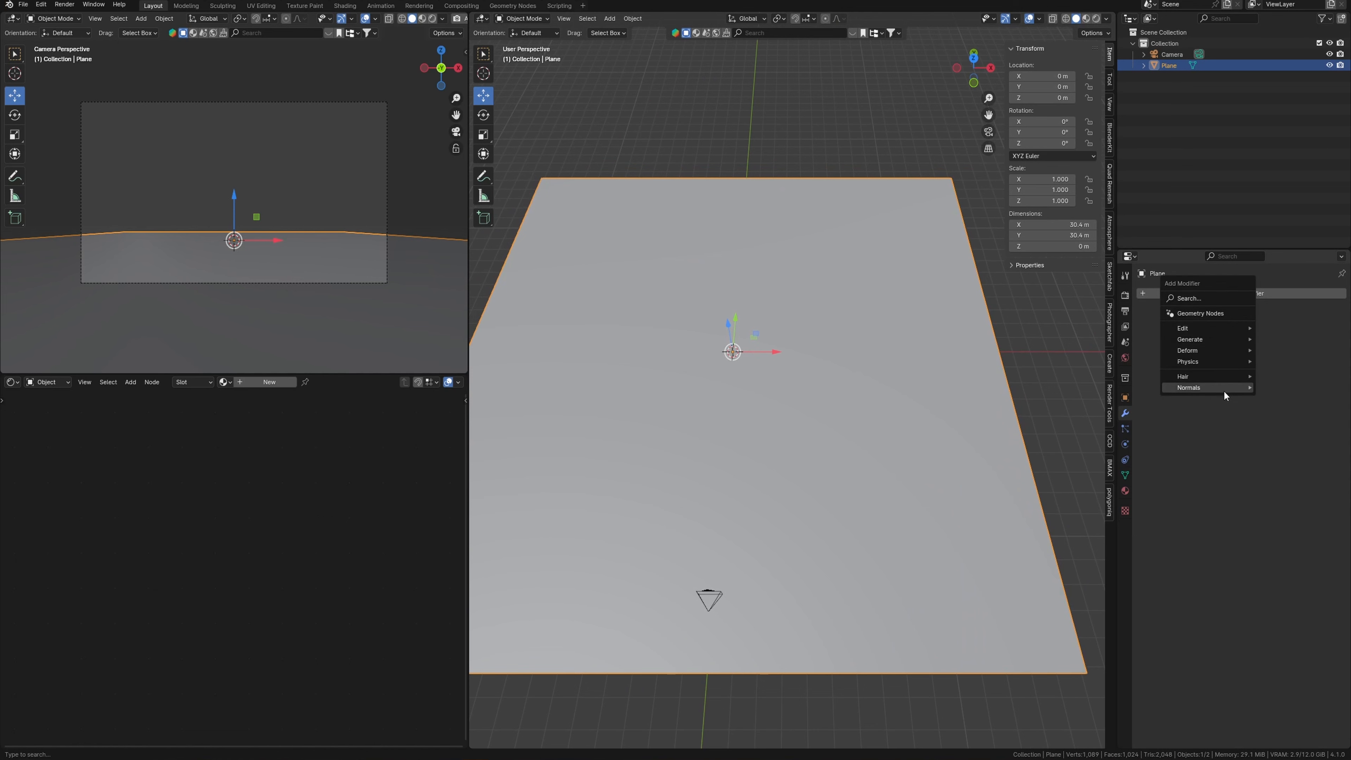
pyautogui.moveTo(1214, 339)
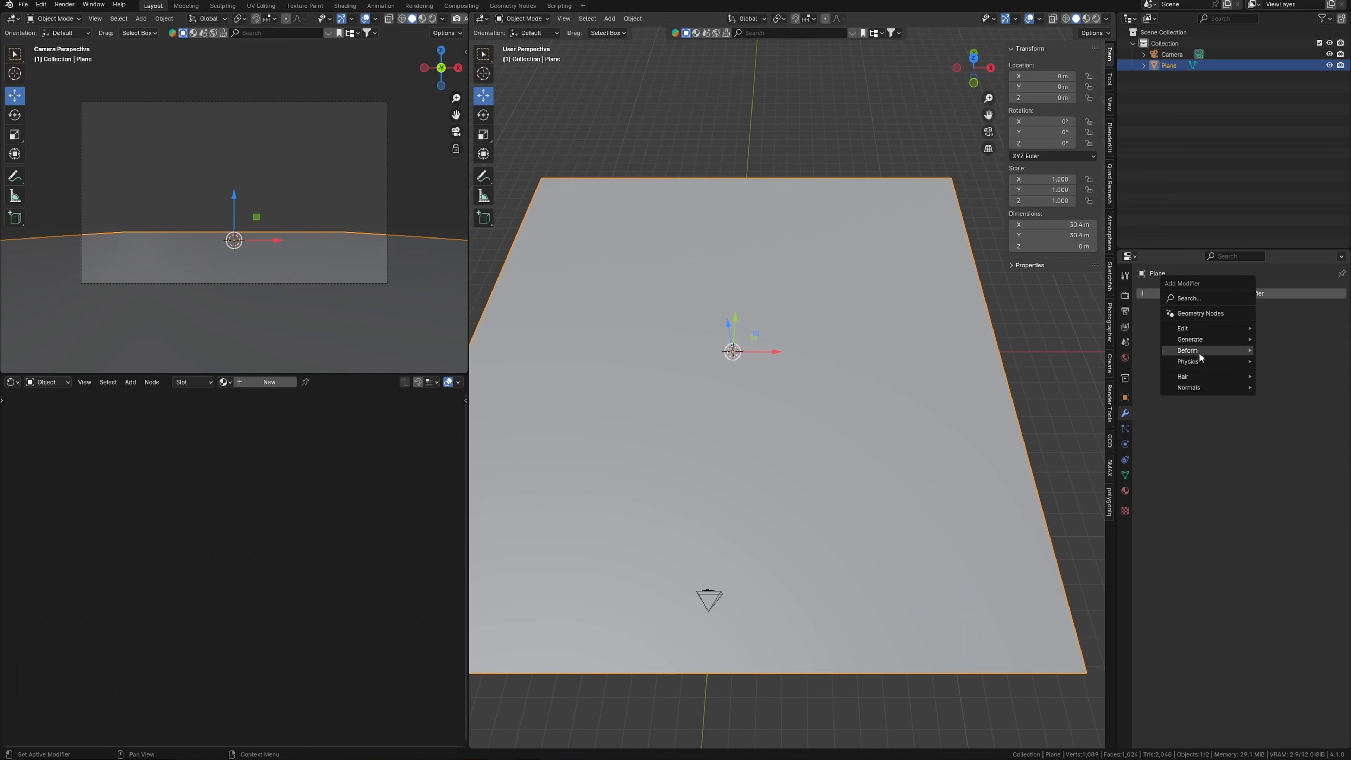
pyautogui.click(1094, 383)
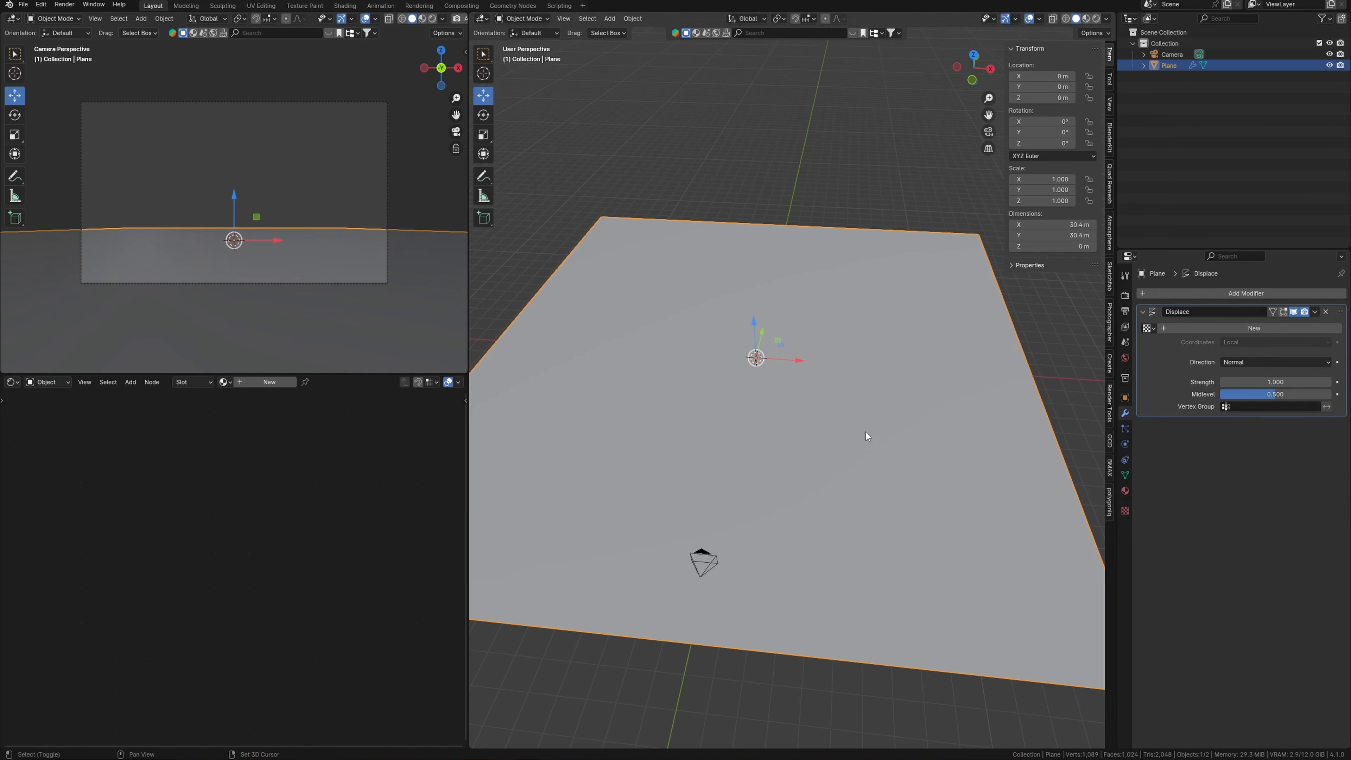
# - Create a new texture for the Displace modifier and set its type to Clouds
pyautogui.click(1280, 329)
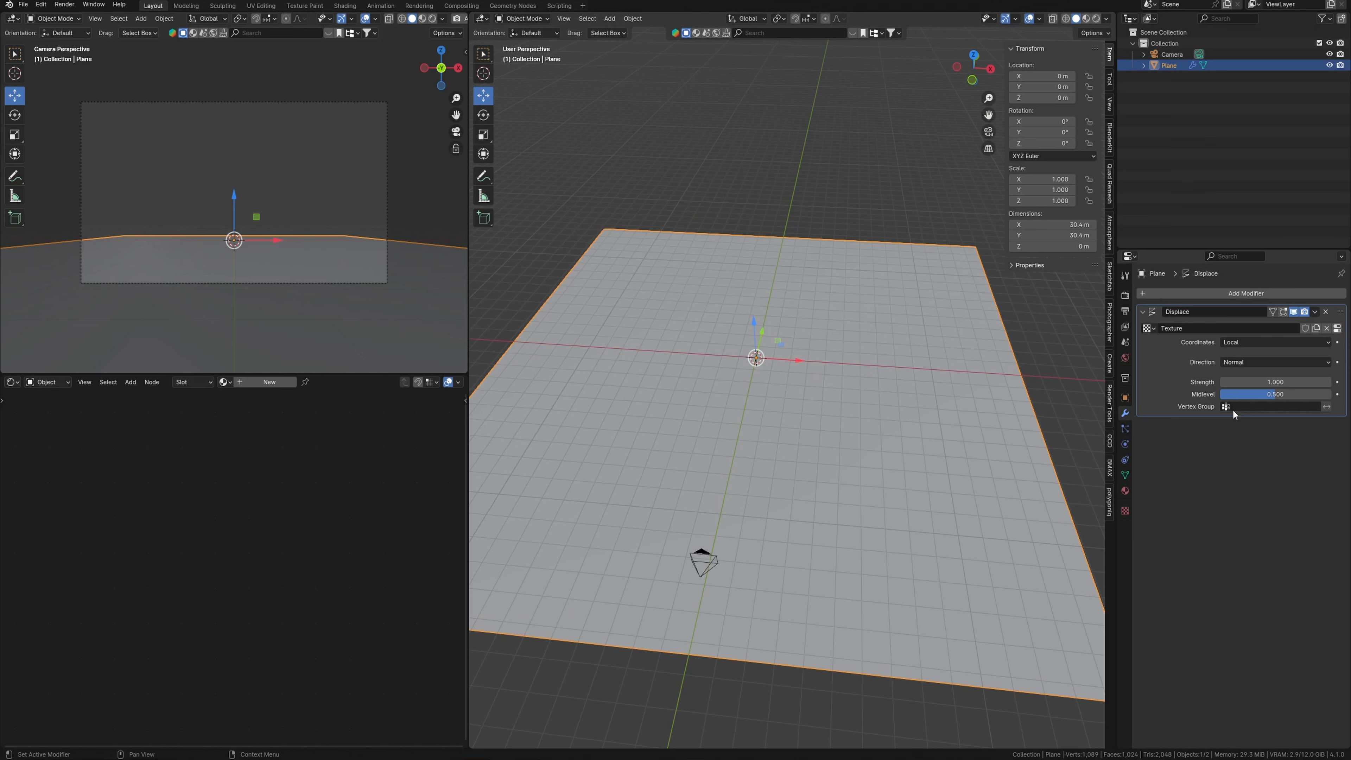
pyautogui.click(1338, 331)
pyautogui.click(1218, 326)
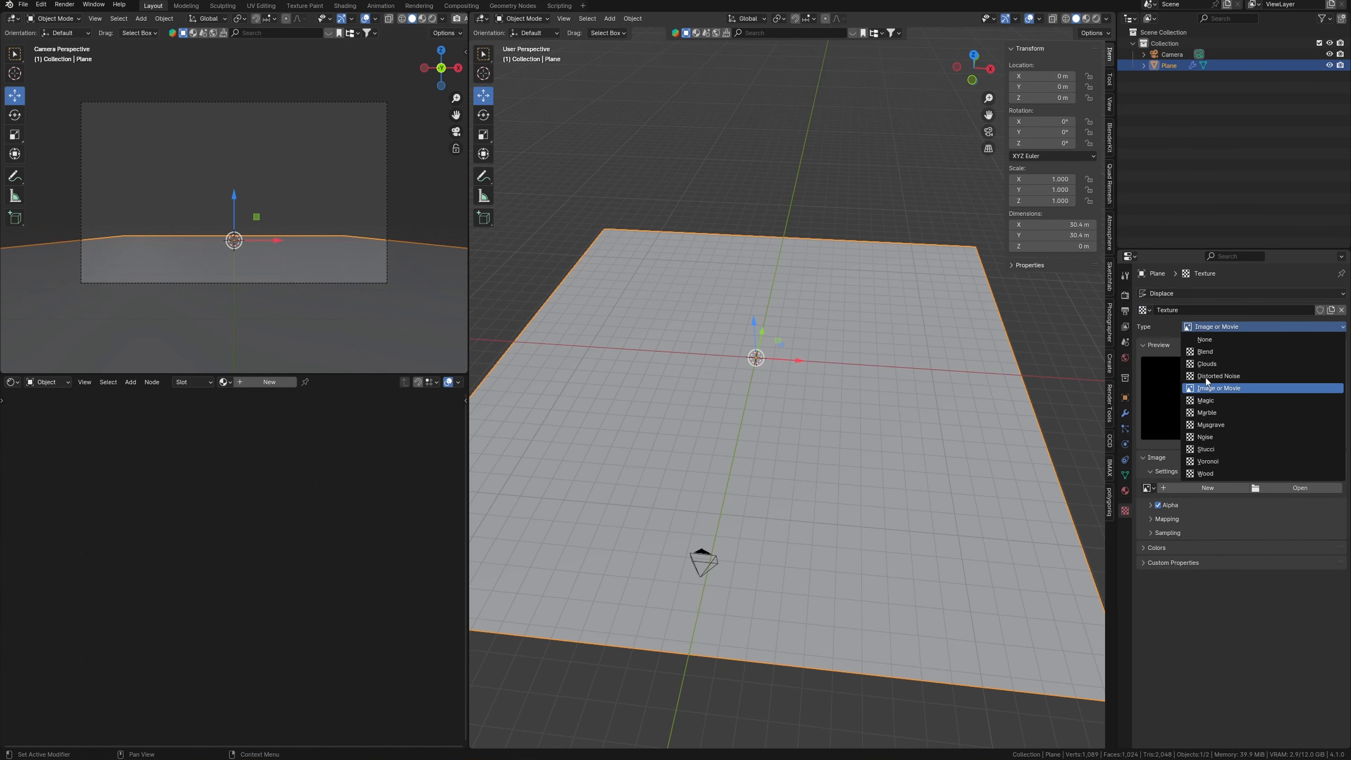
pyautogui.click(1206, 365)
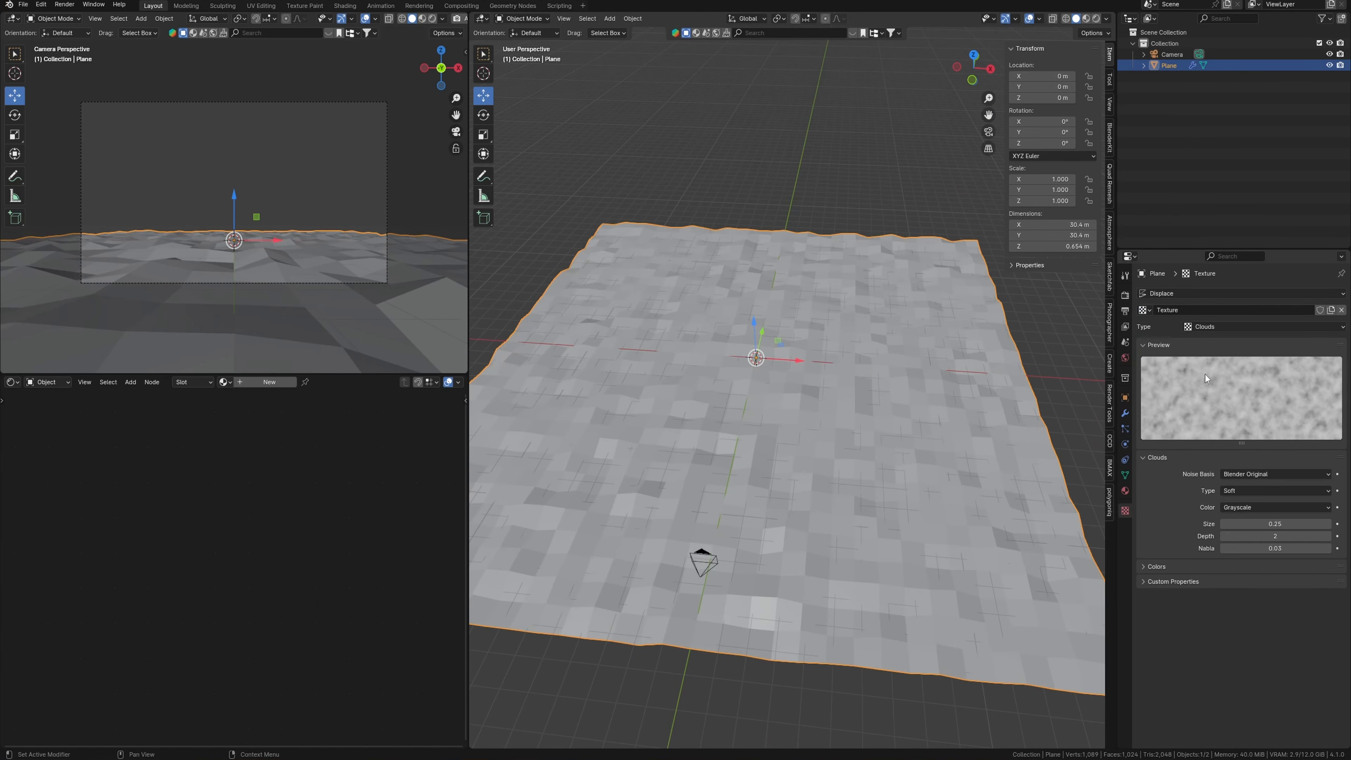
# - Add a Subdivision Surface modifier to the plane, placed before Displace, with viewport levels set to 2
pyautogui.moveTo(893, 478); pyautogui.dragTo(874, 451, button='middle')
pyautogui.click(1208, 291)
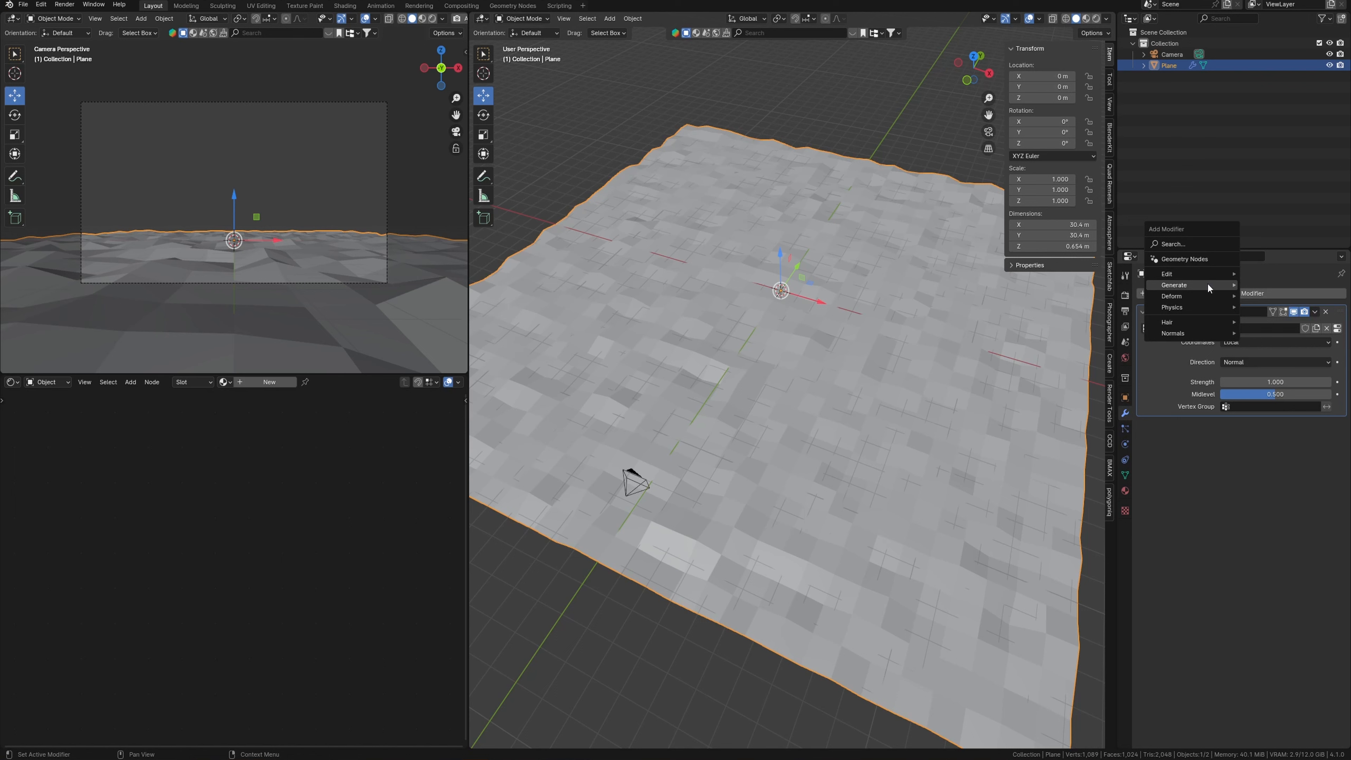
pyautogui.moveTo(1208, 285)
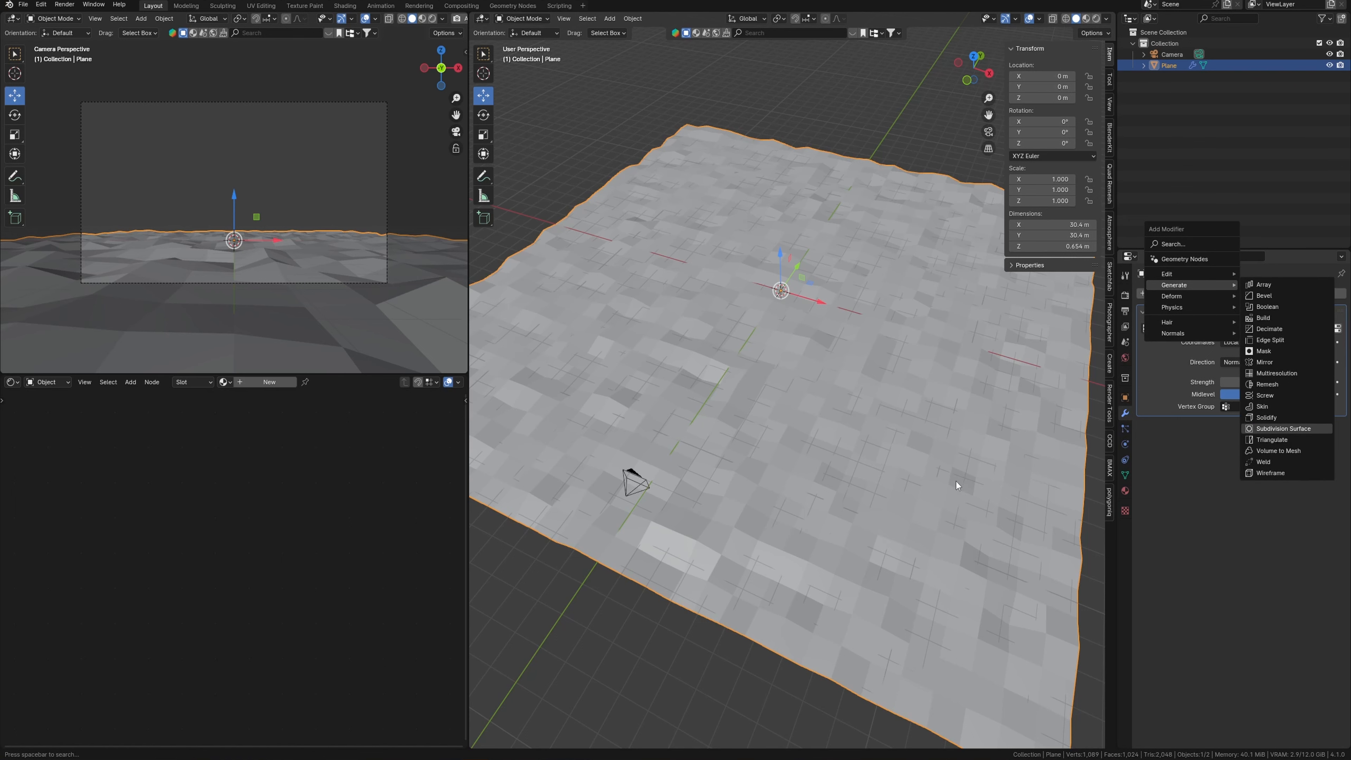
pyautogui.click(1269, 428)
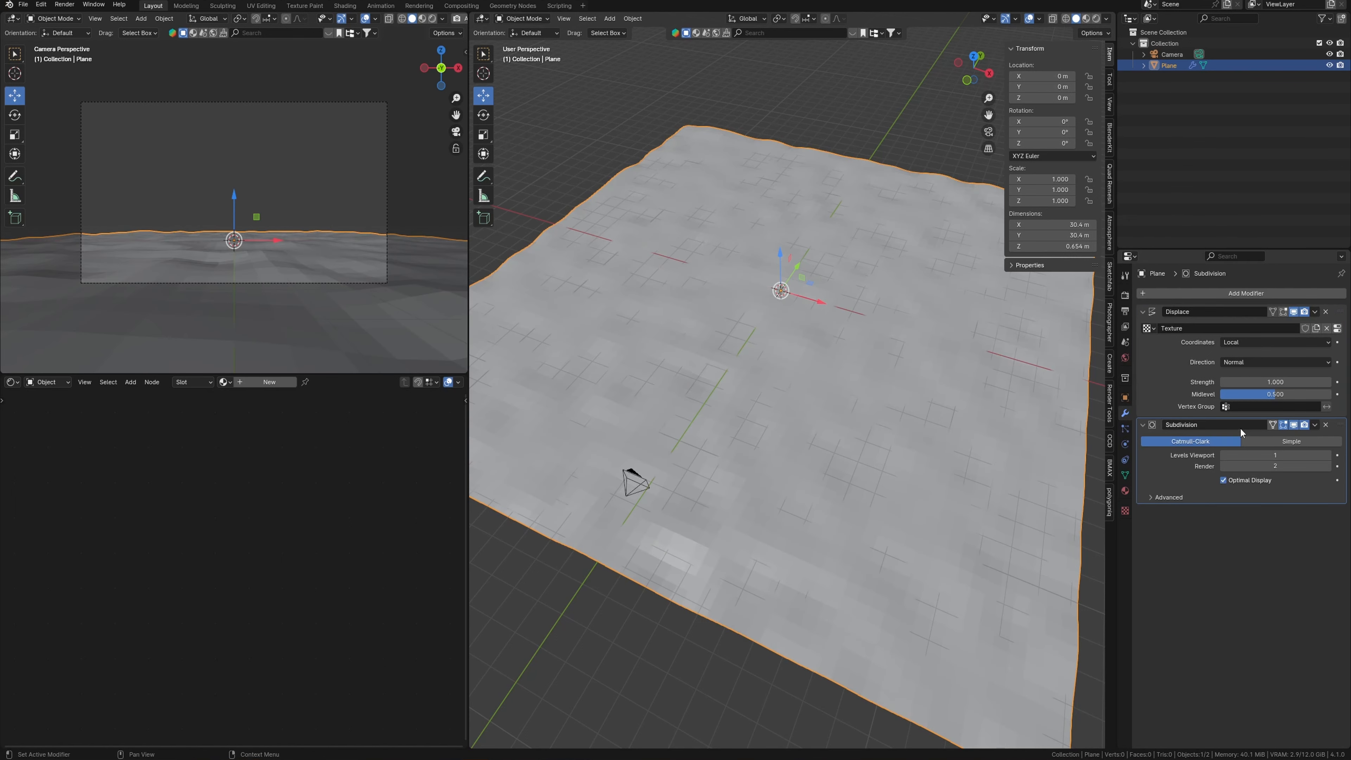
pyautogui.moveTo(1339, 425); pyautogui.dragTo(1339, 313)
pyautogui.click(1327, 342)
# - Increase the Clouds texture size to form broad, smooth hills and set the Displace strength to 2.6
pyautogui.moveTo(787, 405); pyautogui.dragTo(787, 391, button='middle')
pyautogui.click(1124, 510)
pyautogui.click(1270, 521)
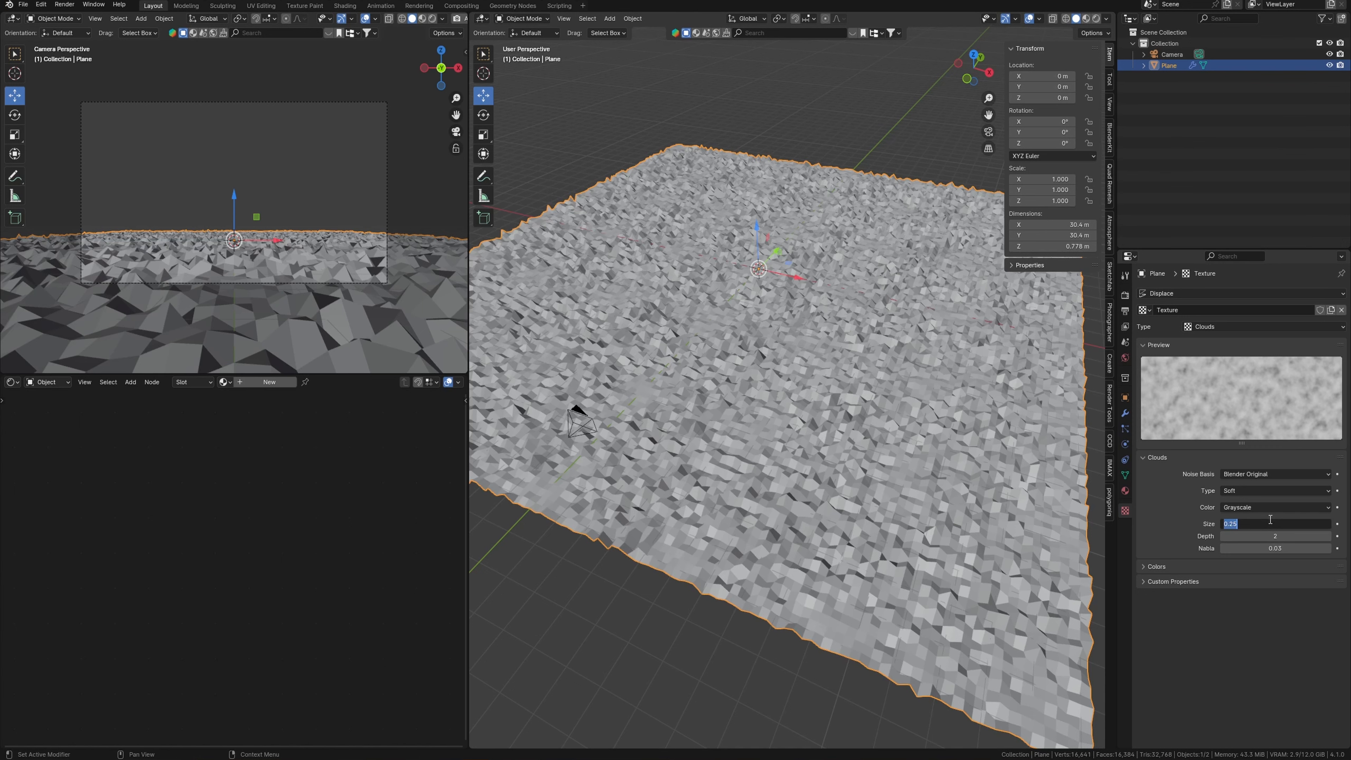
pyautogui.press('Return')
pyautogui.moveTo(847, 553); pyautogui.dragTo(844, 506, button='middle')
pyautogui.moveTo(1274, 470)
pyautogui.mouseDown()
pyautogui.moveTo(1288, 469)
pyautogui.moveTo(1265, 470)
pyautogui.mouseUp()
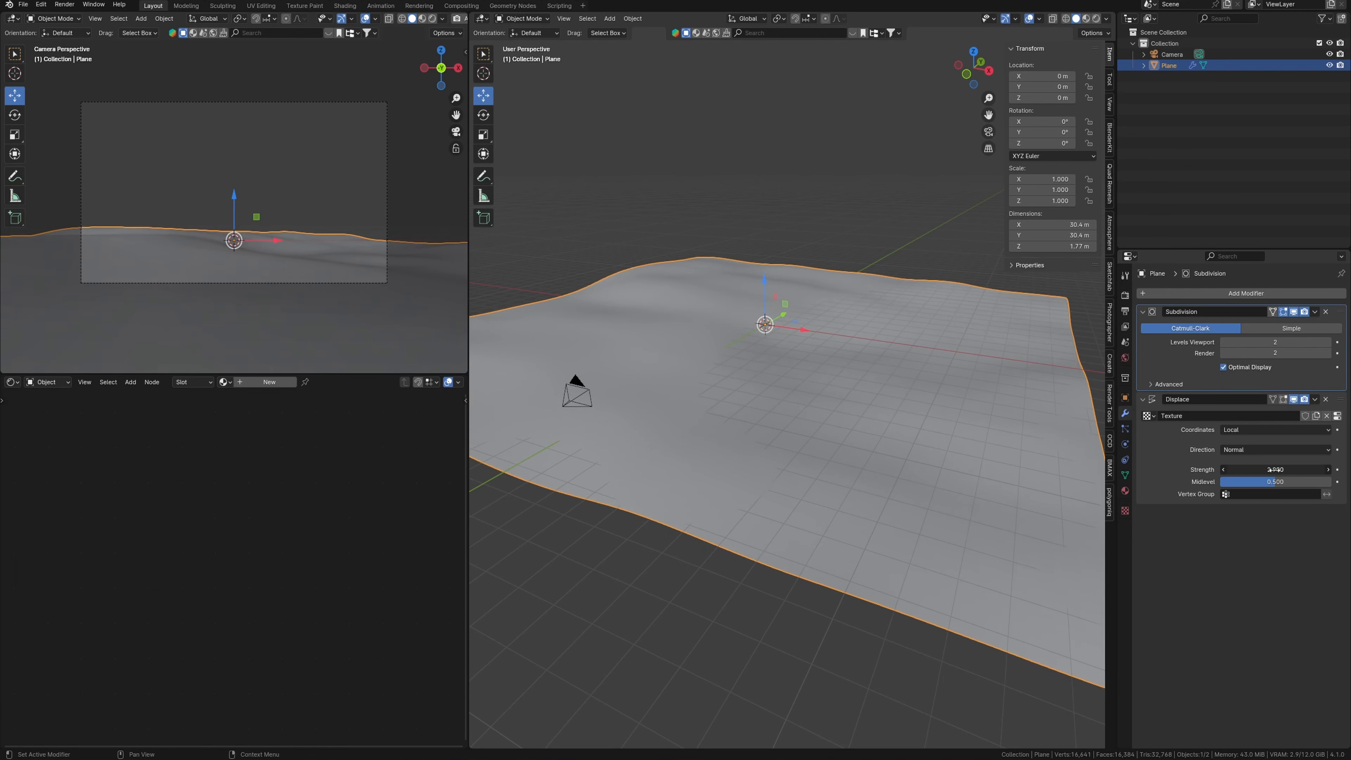
# - Move the ground plane away from the camera along Y to about 4.4 m and deselect it
pyautogui.press('KP_7')
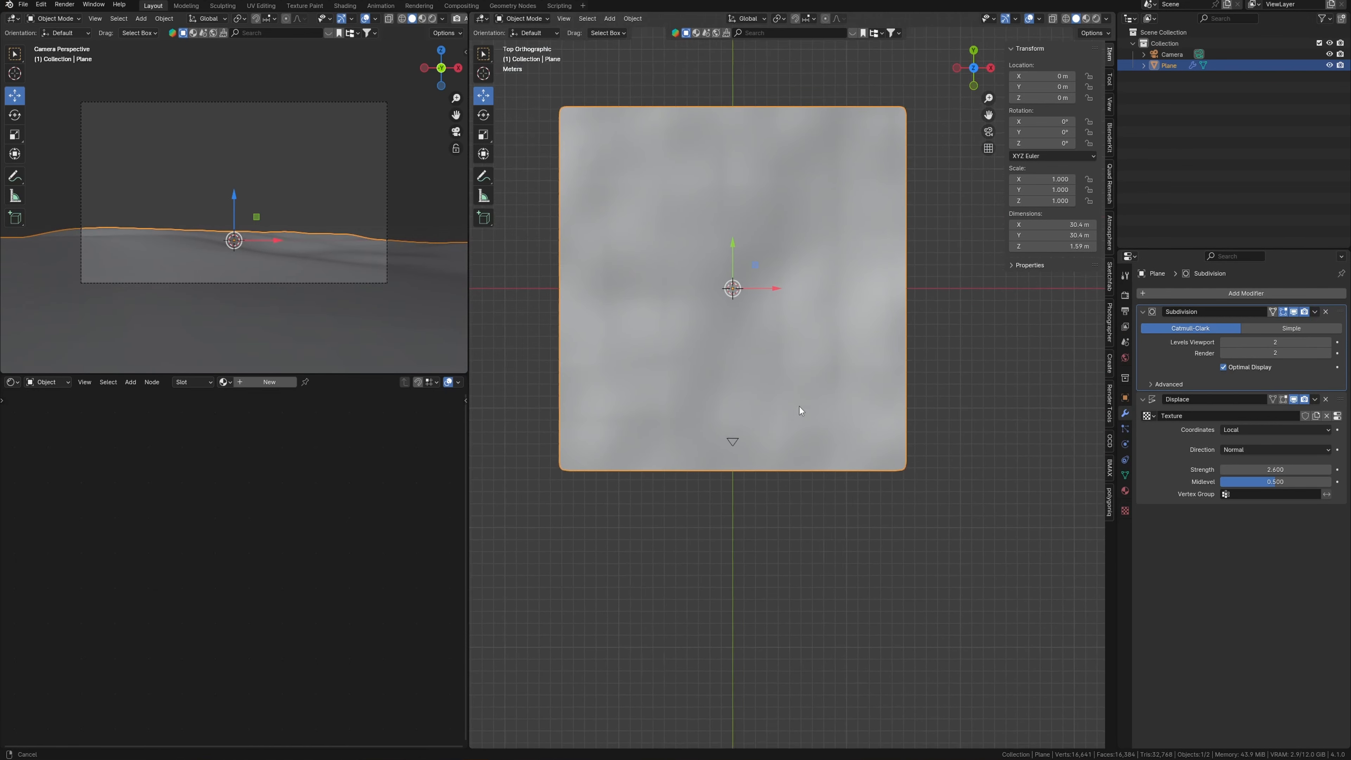
pyautogui.press('KP_Decimal')
pyautogui.moveTo(778, 344); pyautogui.dragTo(775, 299)
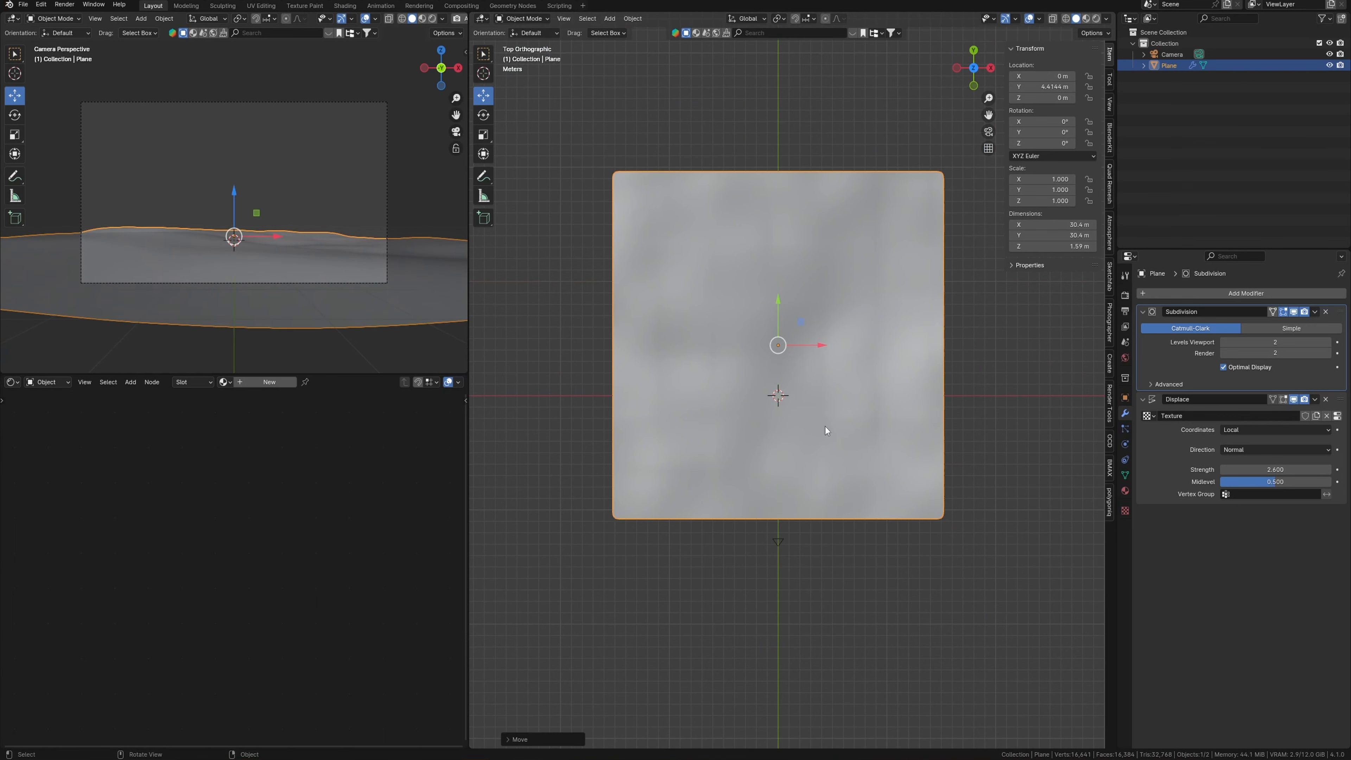
pyautogui.click(994, 463)
# - Add a cube and move it over the terrain to about X 2.55 m, Y 6.86 m
pyautogui.keyDown('shift'); pyautogui.moveTo(959, 443); pyautogui.dragTo(905, 428, button='middle'); pyautogui.keyUp('shift')
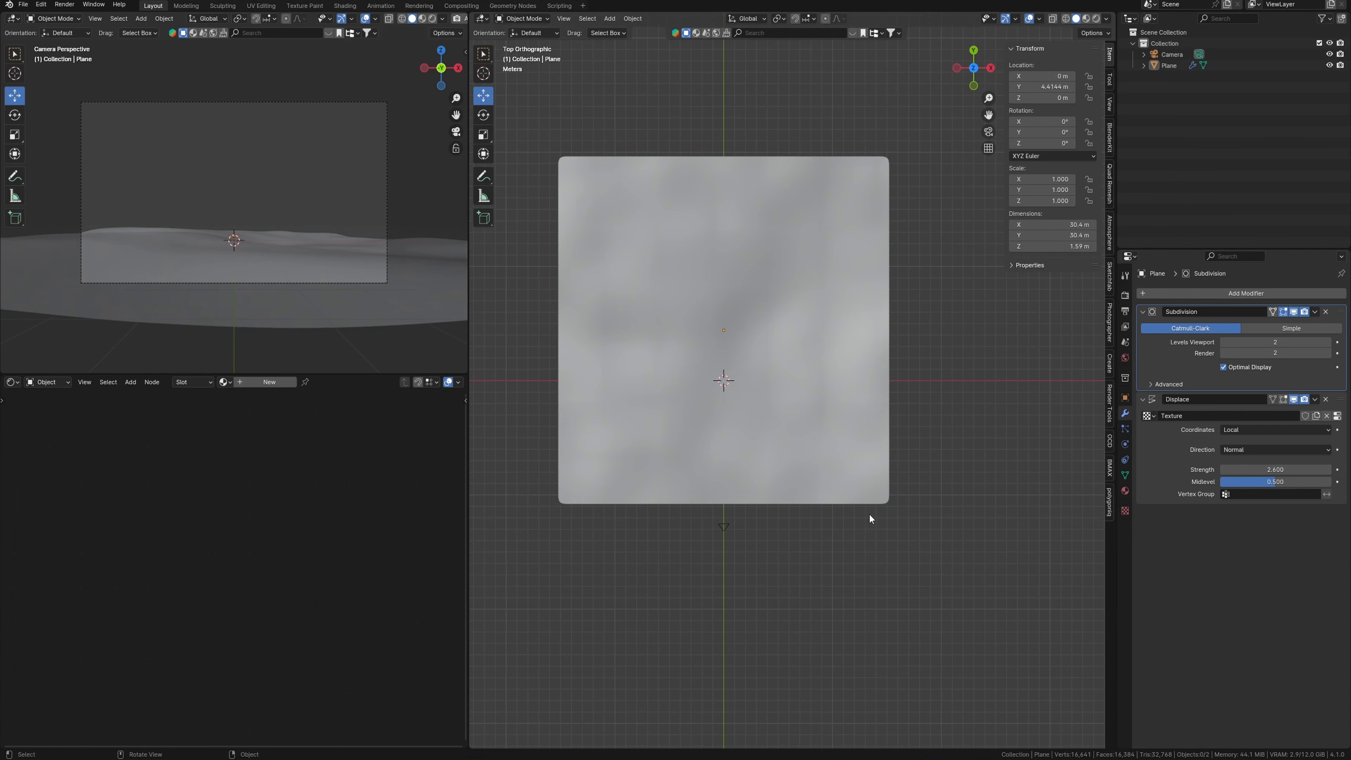
pyautogui.keyDown('shift'); pyautogui.rightClick(717, 565); pyautogui.keyUp('shift')
pyautogui.hotkey('shift', 'a')
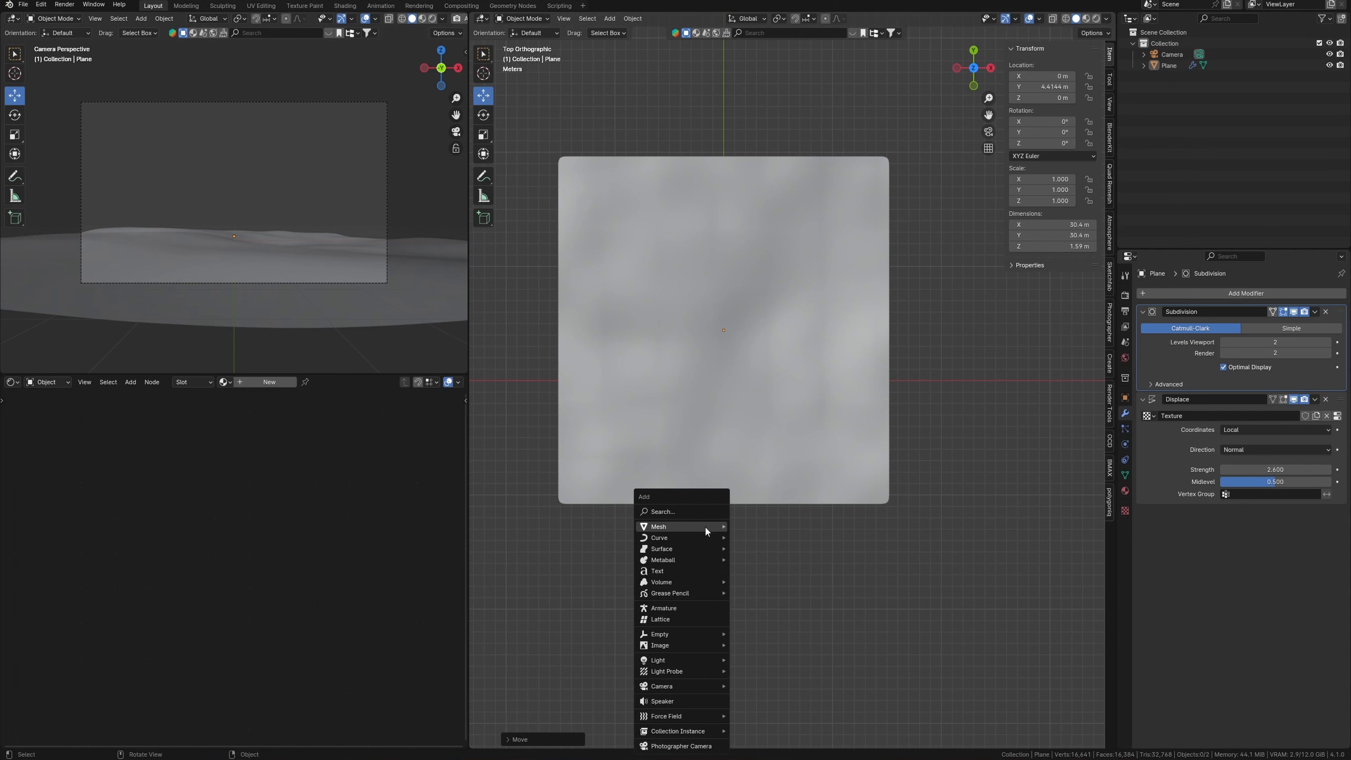
pyautogui.click(771, 539)
pyautogui.press('g')
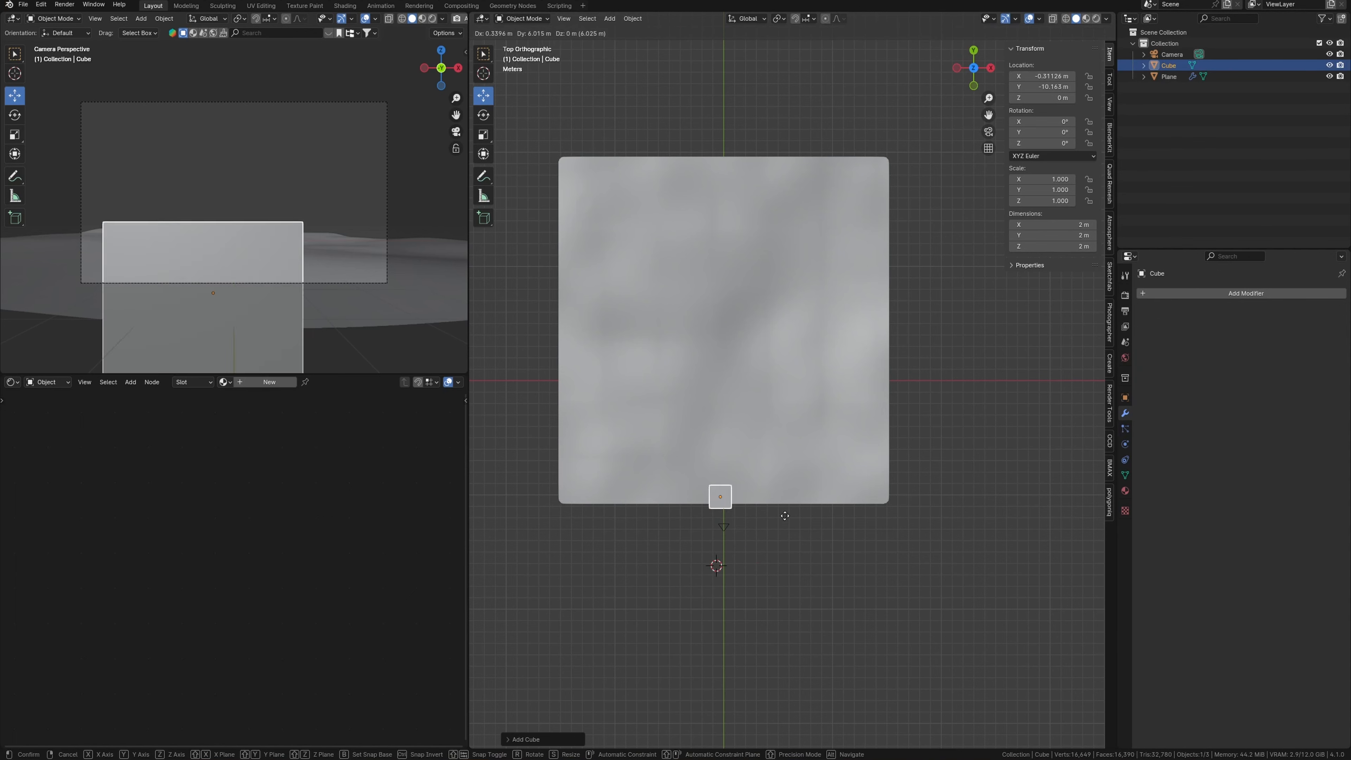
pyautogui.click(819, 320)
# - Scale the cube uniformly to about 7.16 m per side and raise it to about Z 2.73 m
pyautogui.moveTo(854, 473); pyautogui.dragTo(841, 400, button='middle')
pyautogui.press('s')
pyautogui.click(982, 483)
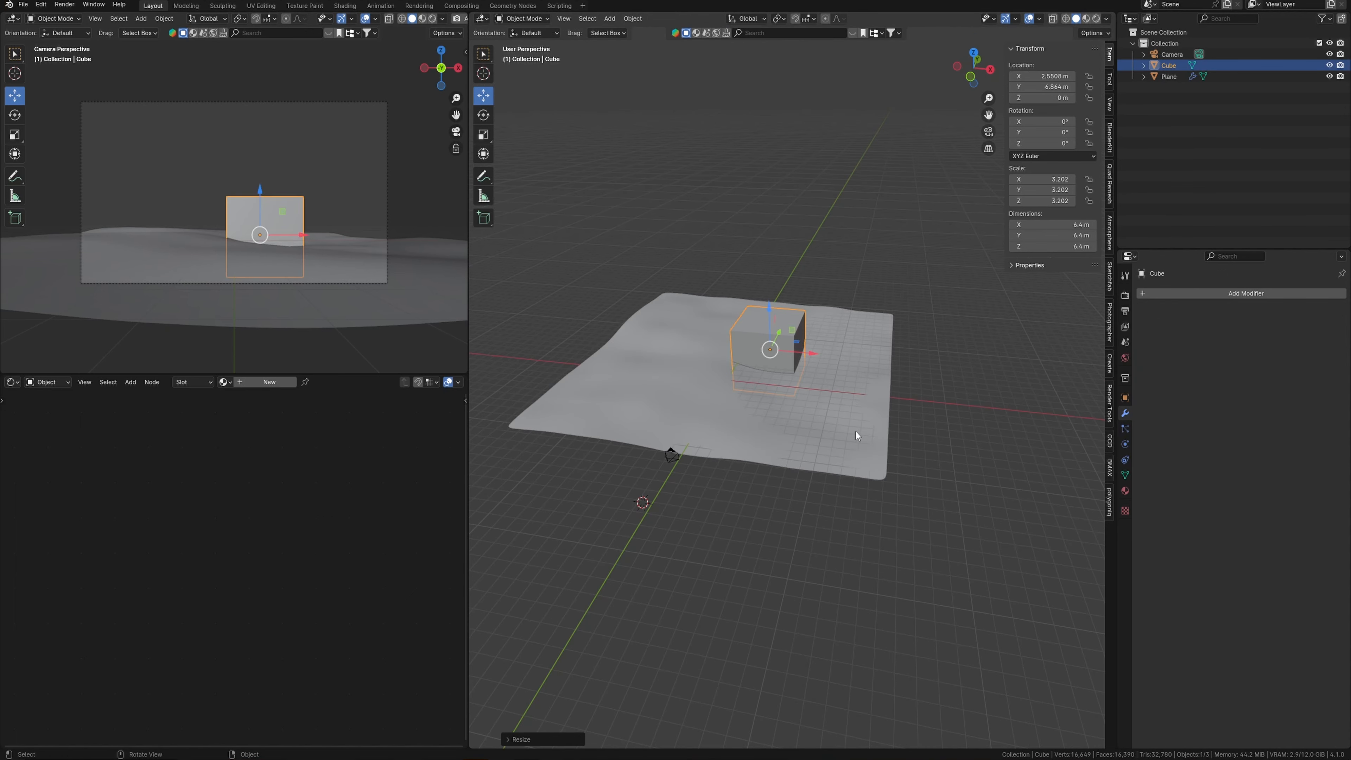
pyautogui.press('s')
pyautogui.click(873, 438)
# - Rotate the cube 45° in the front view and 45° in the right side view
pyautogui.moveTo(847, 262); pyautogui.dragTo(868, 217, button='middle')
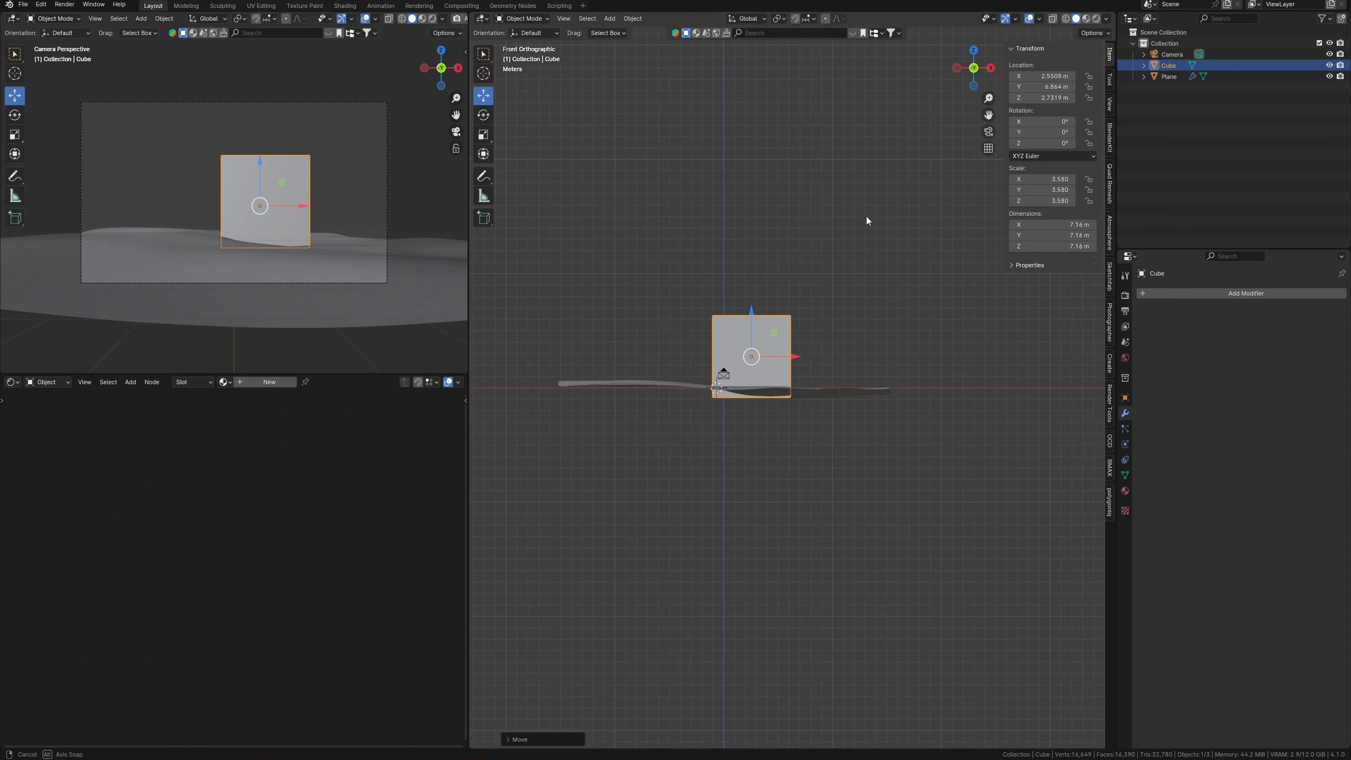
pyautogui.press('r')
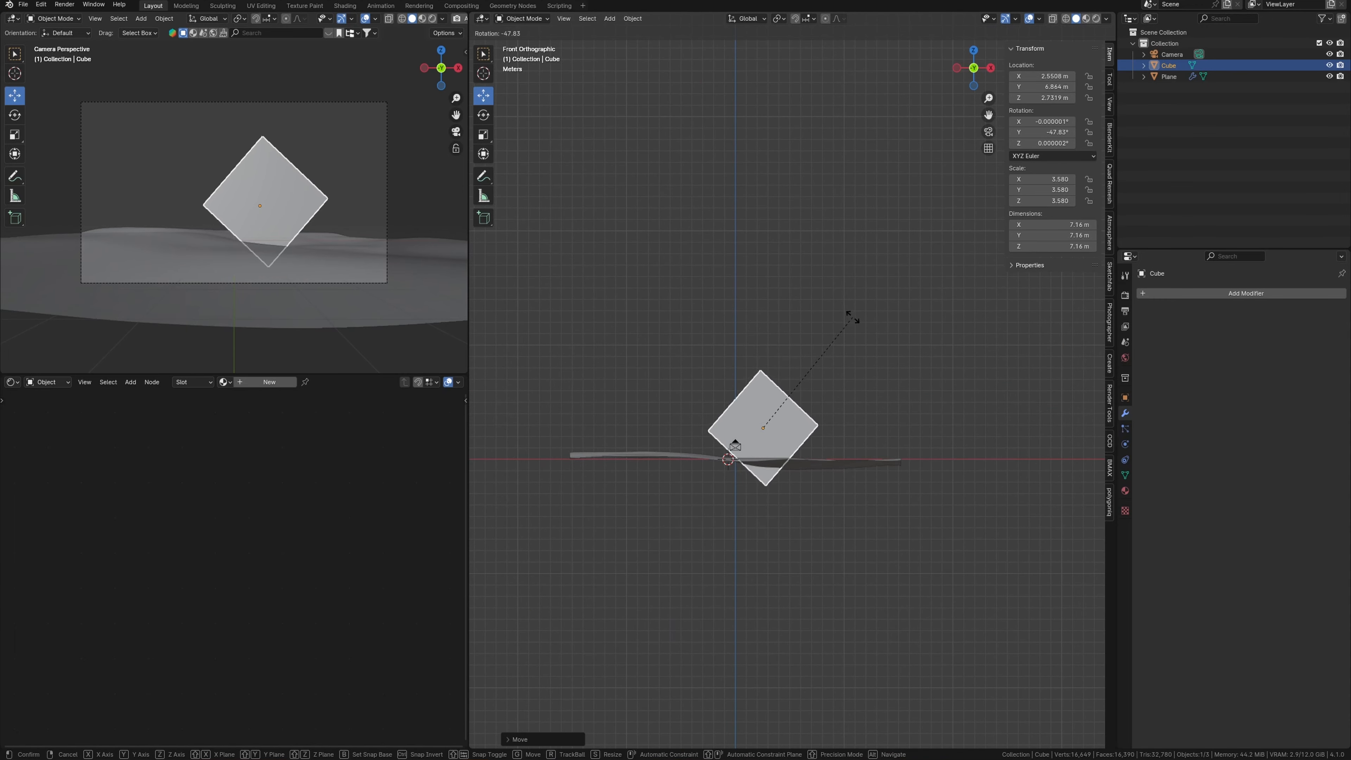
pyautogui.write('45')
pyautogui.press('Return')
pyautogui.moveTo(851, 329); pyautogui.dragTo(910, 440, button='middle')
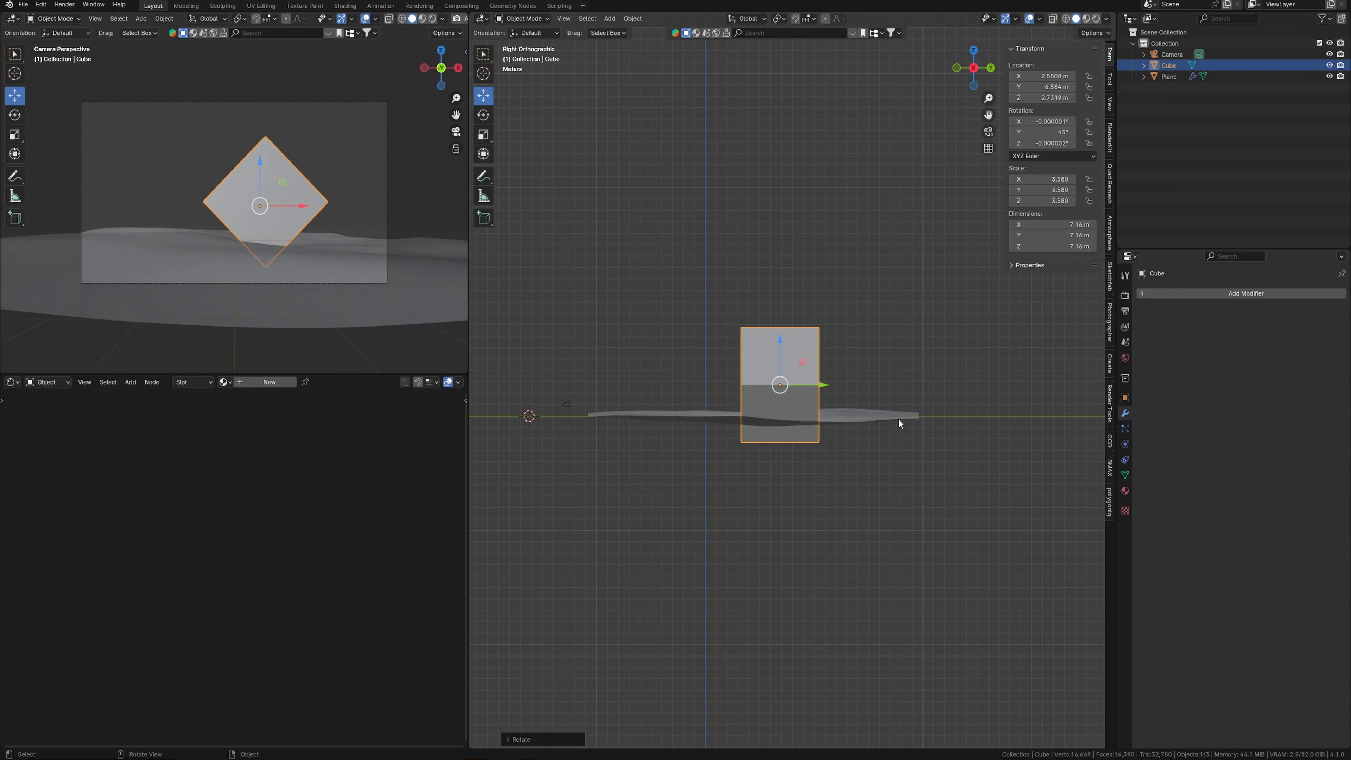
pyautogui.write('r45')
pyautogui.press('Return')
# - Rotate the cube freehand to about X -50.4°, Y 25.6°, Z -55.7° so it rests at an irregular tilt
pyautogui.moveTo(813, 382); pyautogui.dragTo(906, 377, button='middle')
pyautogui.press('r')
pyautogui.click(897, 362)
pyautogui.moveTo(893, 226); pyautogui.dragTo(904, 317, button='middle')
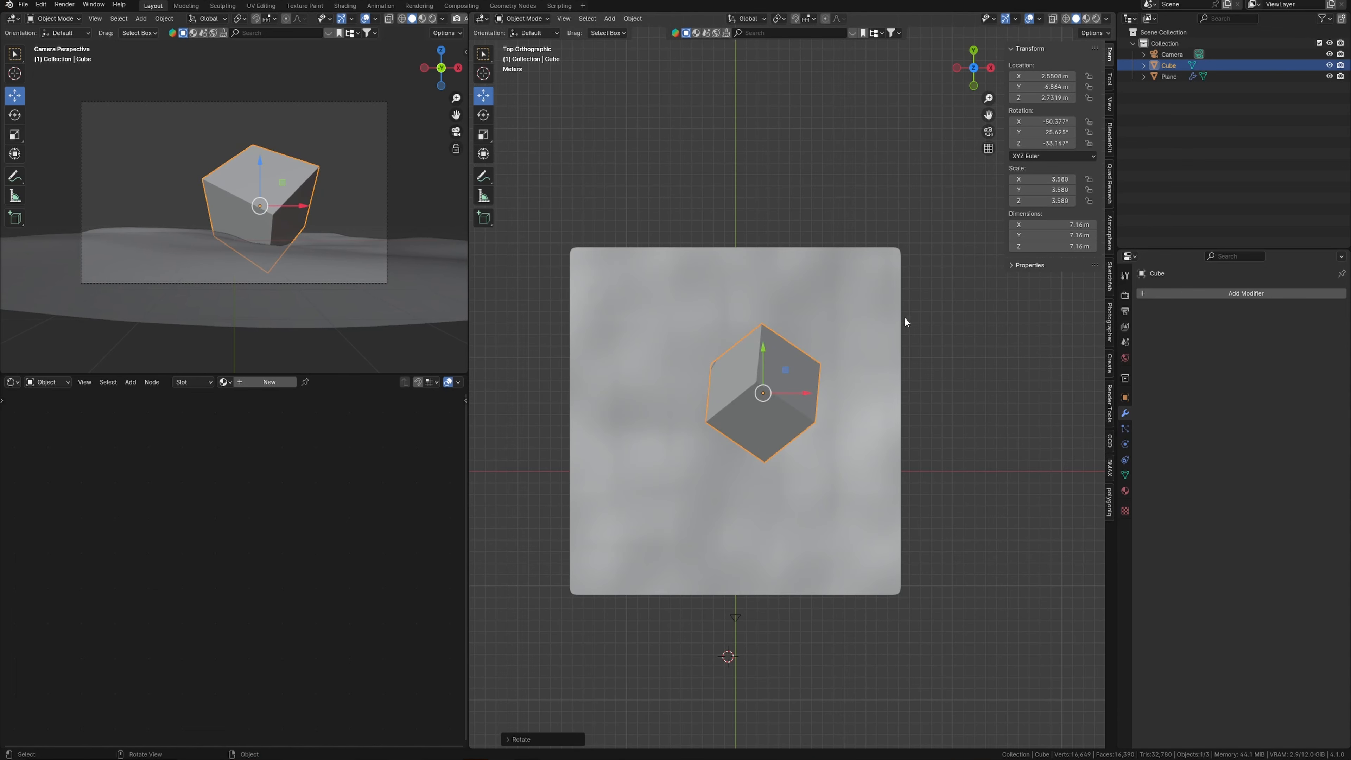
pyautogui.press('r')
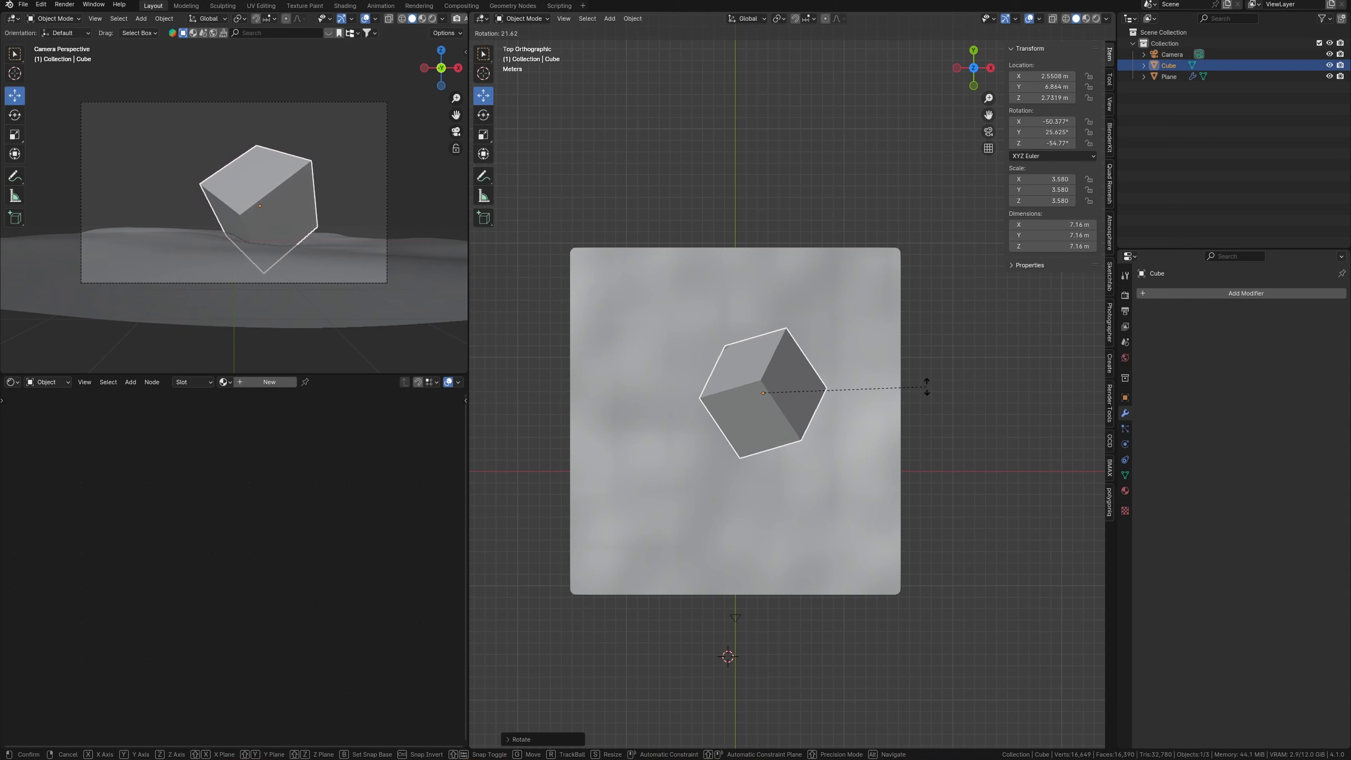
pyautogui.click(918, 393)
# - Move the cube to about X 4.2 m, Y 6.28 m and turn it slightly further clockwise in the top view
pyautogui.press('g')
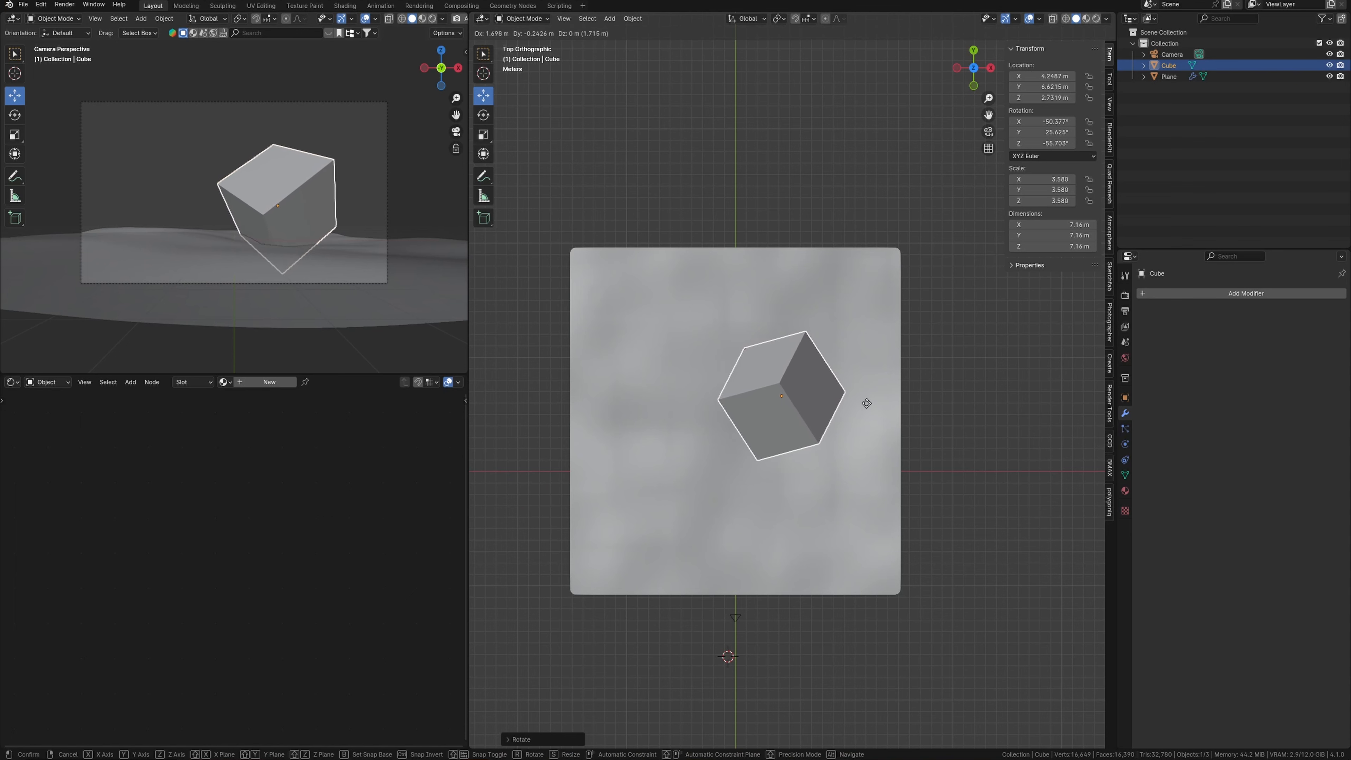
pyautogui.click(858, 420)
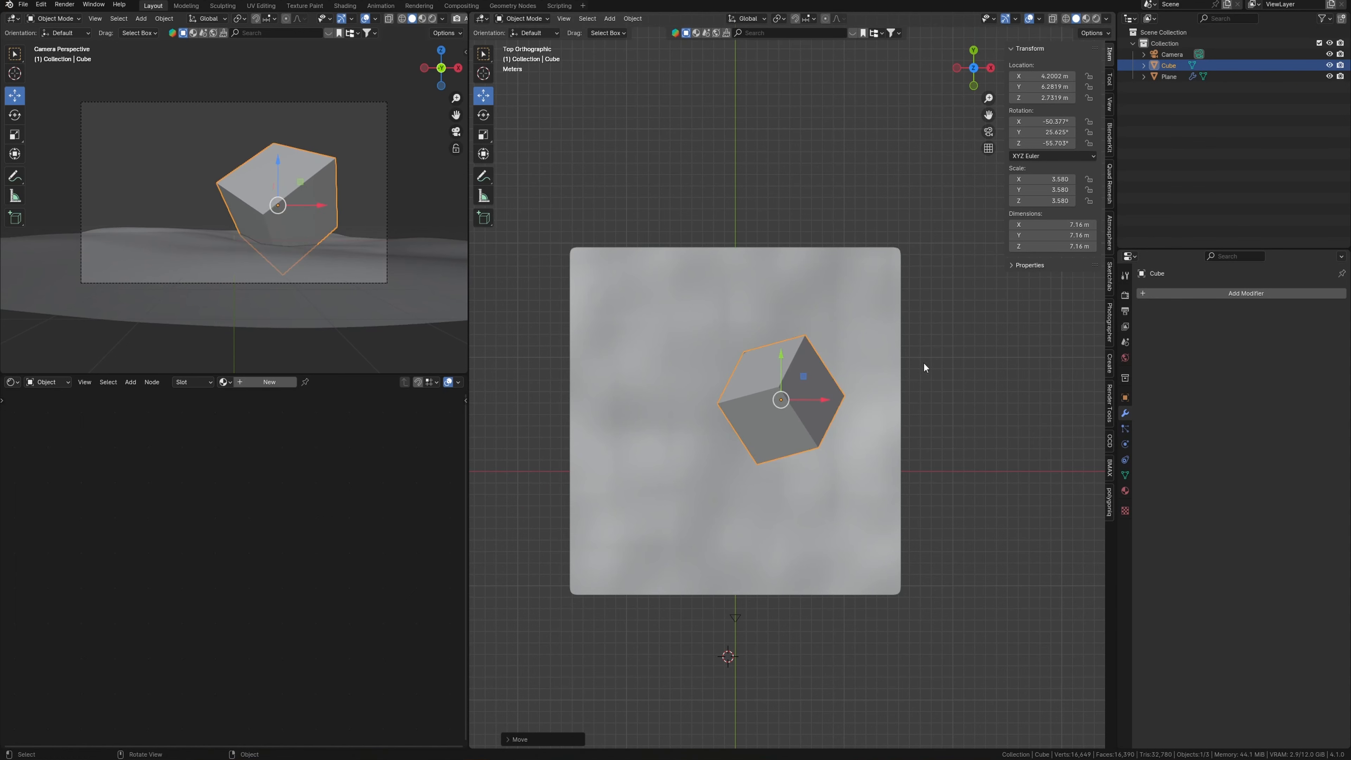
pyautogui.press('r')
pyautogui.click(927, 377)
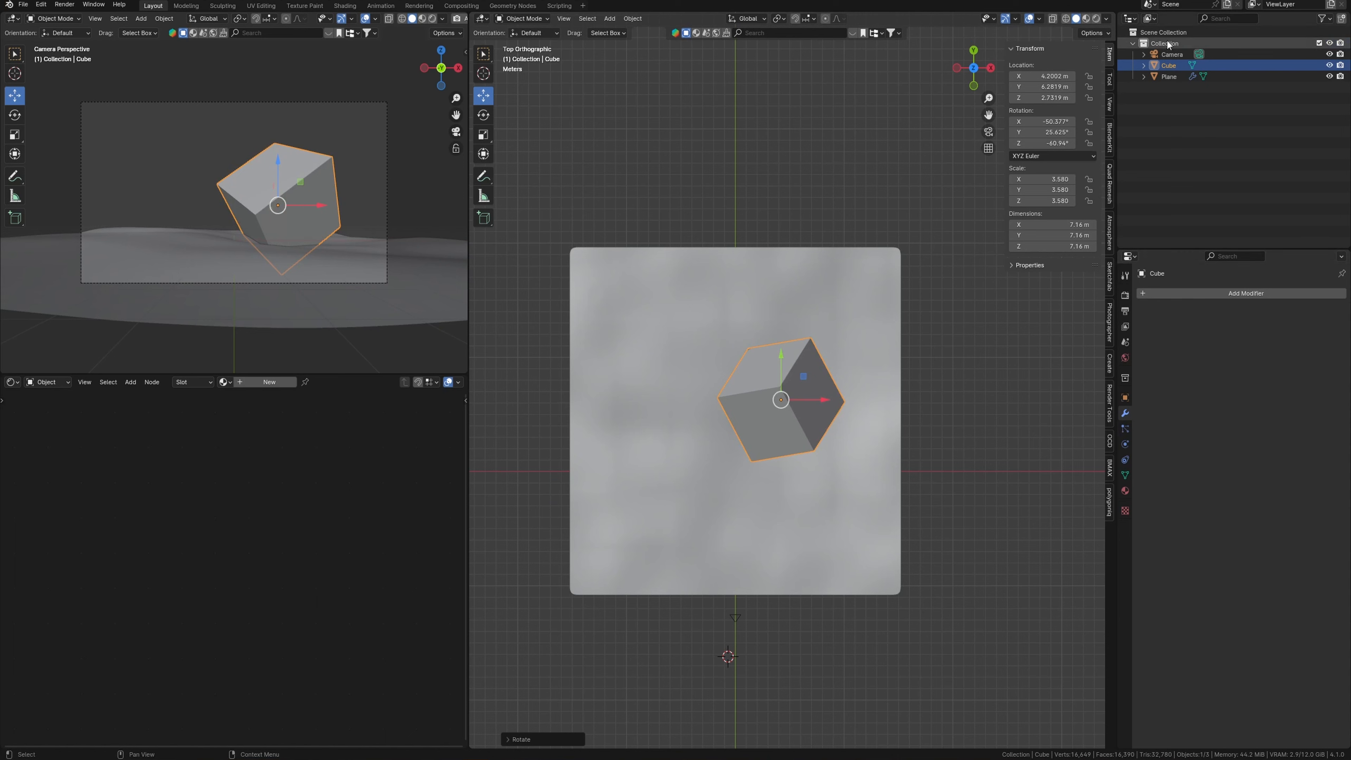
# - Enable the Thirds and Center composition guides in the camera's viewport display settings
pyautogui.click(1172, 55)
pyautogui.click(1124, 444)
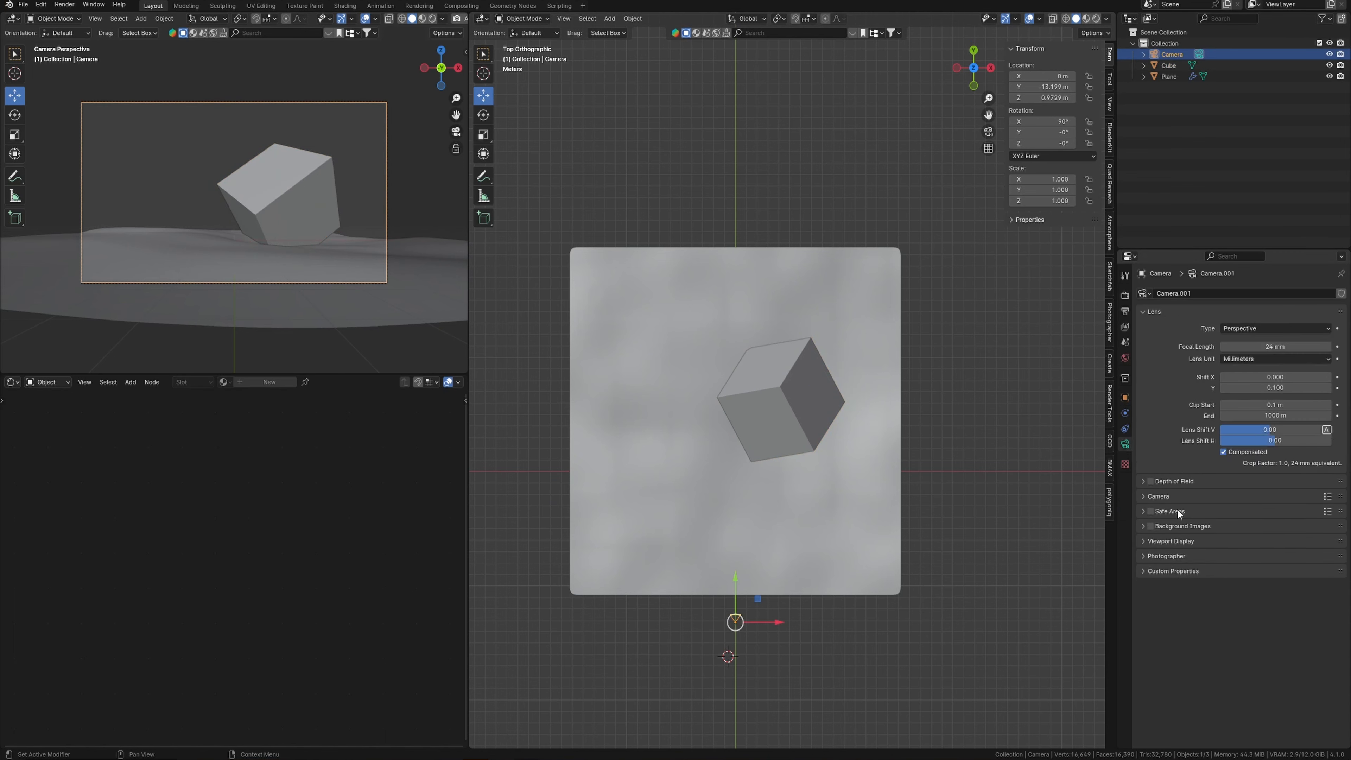
pyautogui.click(1141, 541)
pyautogui.click(1168, 640)
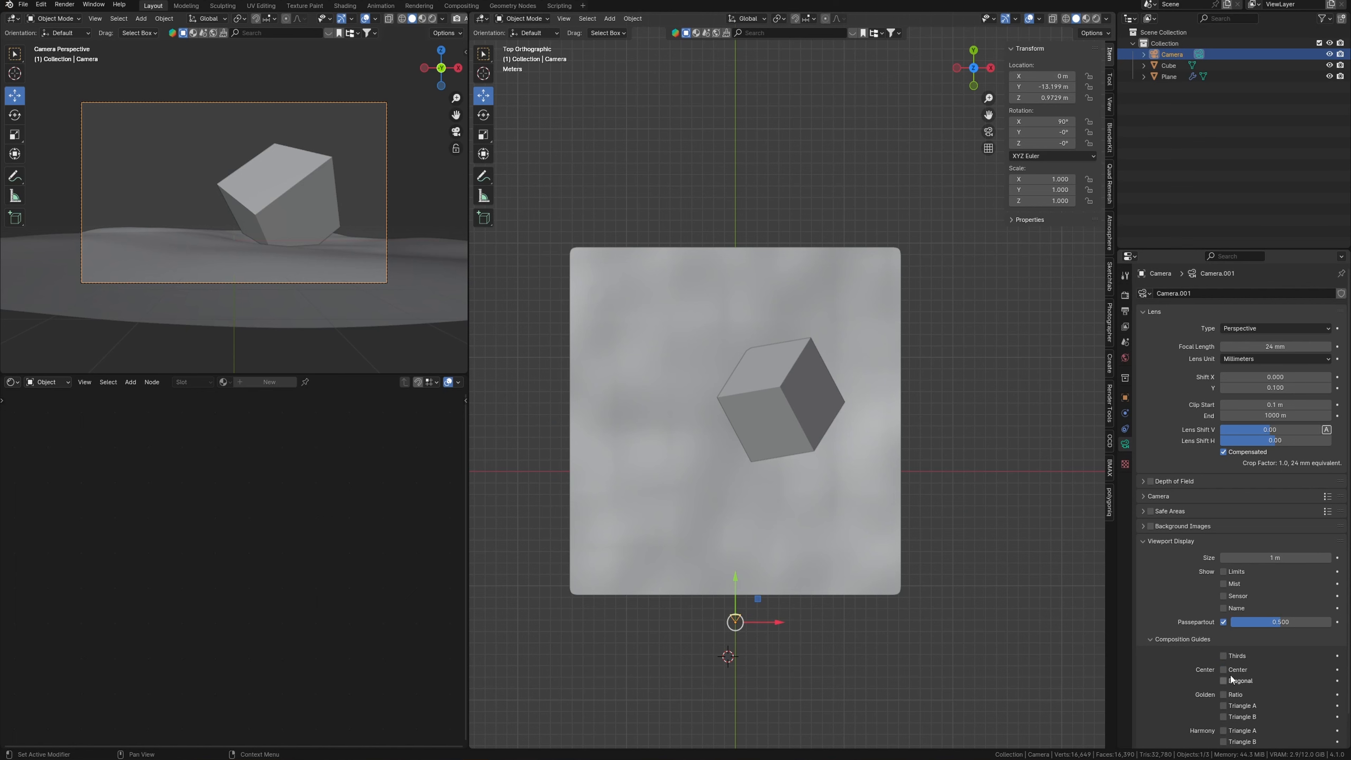
pyautogui.scroll(-2, 1224, 675)
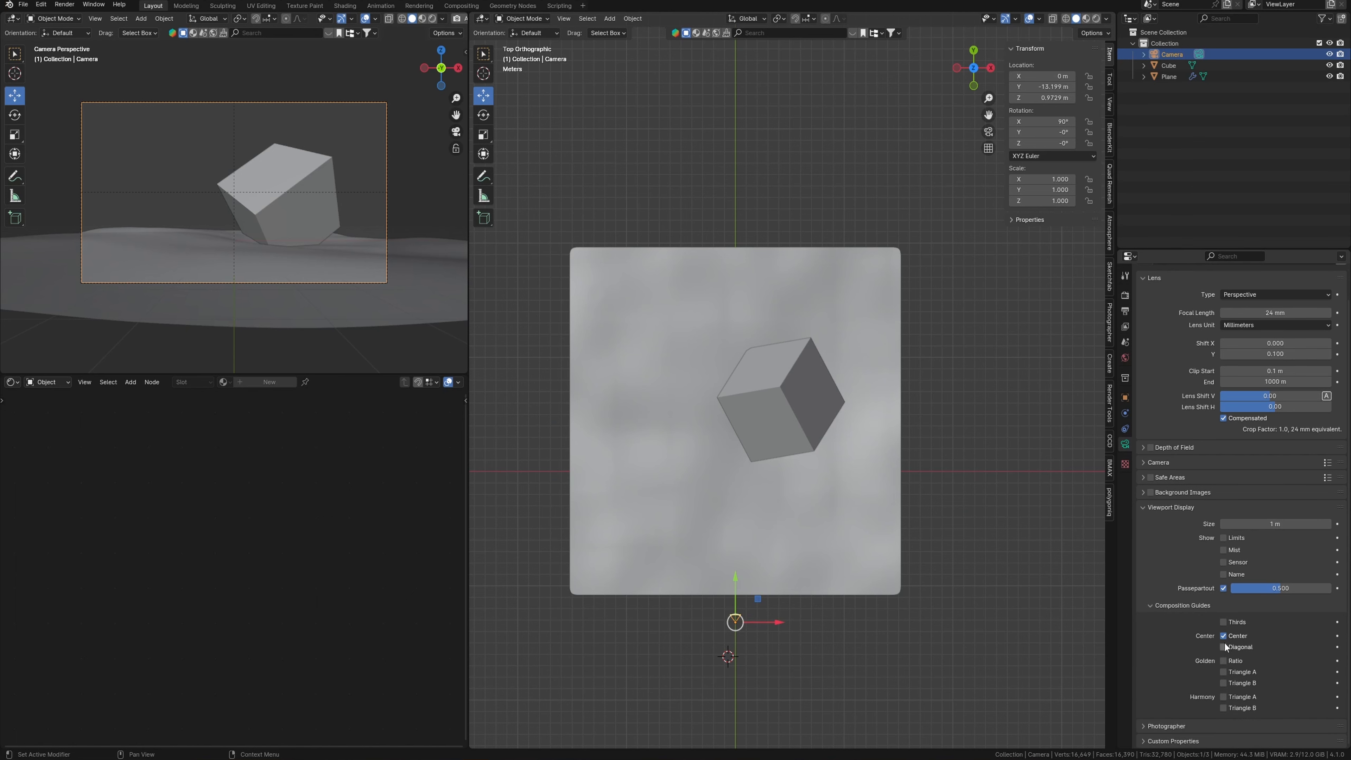
pyautogui.click(1223, 637)
# - Reposition the cube to about X 4.45 m, Y 6.69 m, Z 2.82 m and rotate it to about X -45°, Y 20.4°, Z -59°
pyautogui.click(827, 394)
pyautogui.scroll(1, 523, 437)
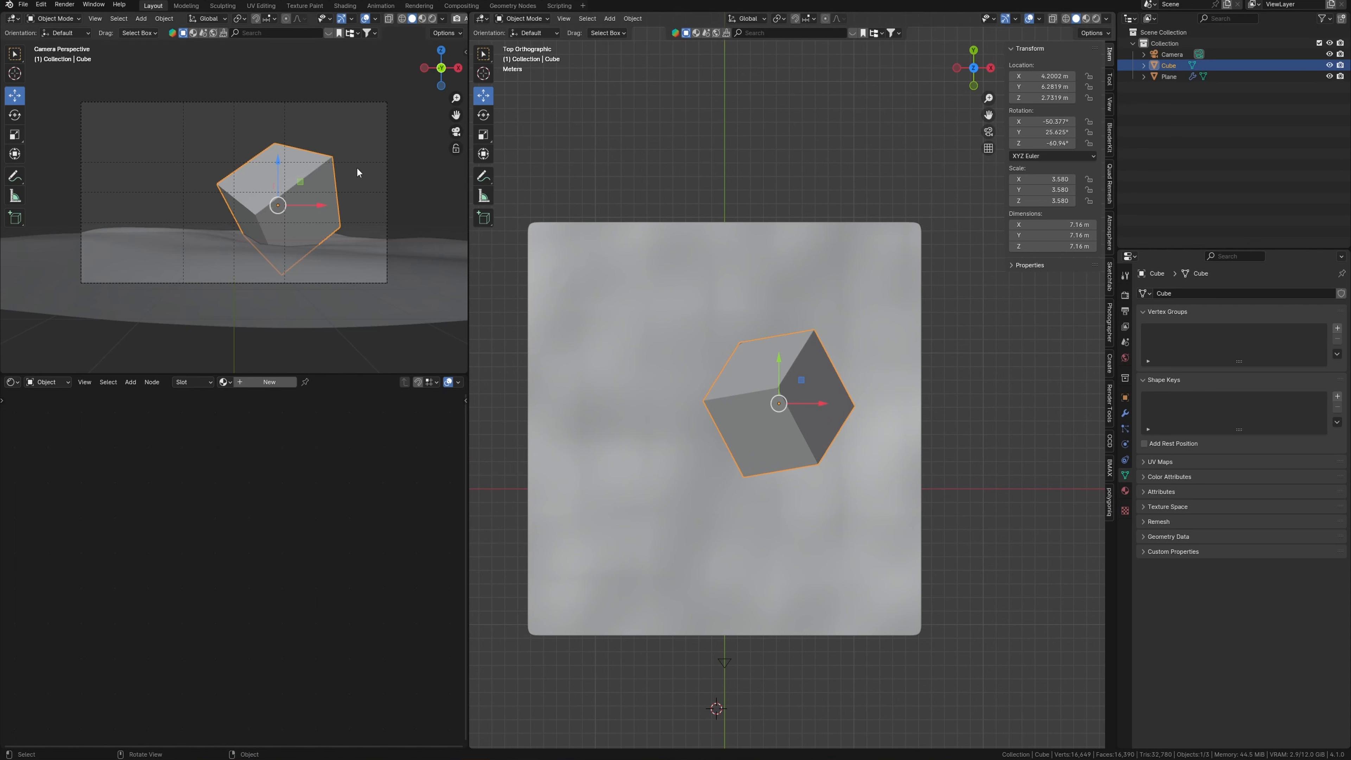
pyautogui.keyDown('shift'); pyautogui.moveTo(357, 172); pyautogui.dragTo(494, 367, button='middle'); pyautogui.keyUp('shift')
pyautogui.moveTo(792, 422); pyautogui.dragTo(799, 418)
pyautogui.press('r')
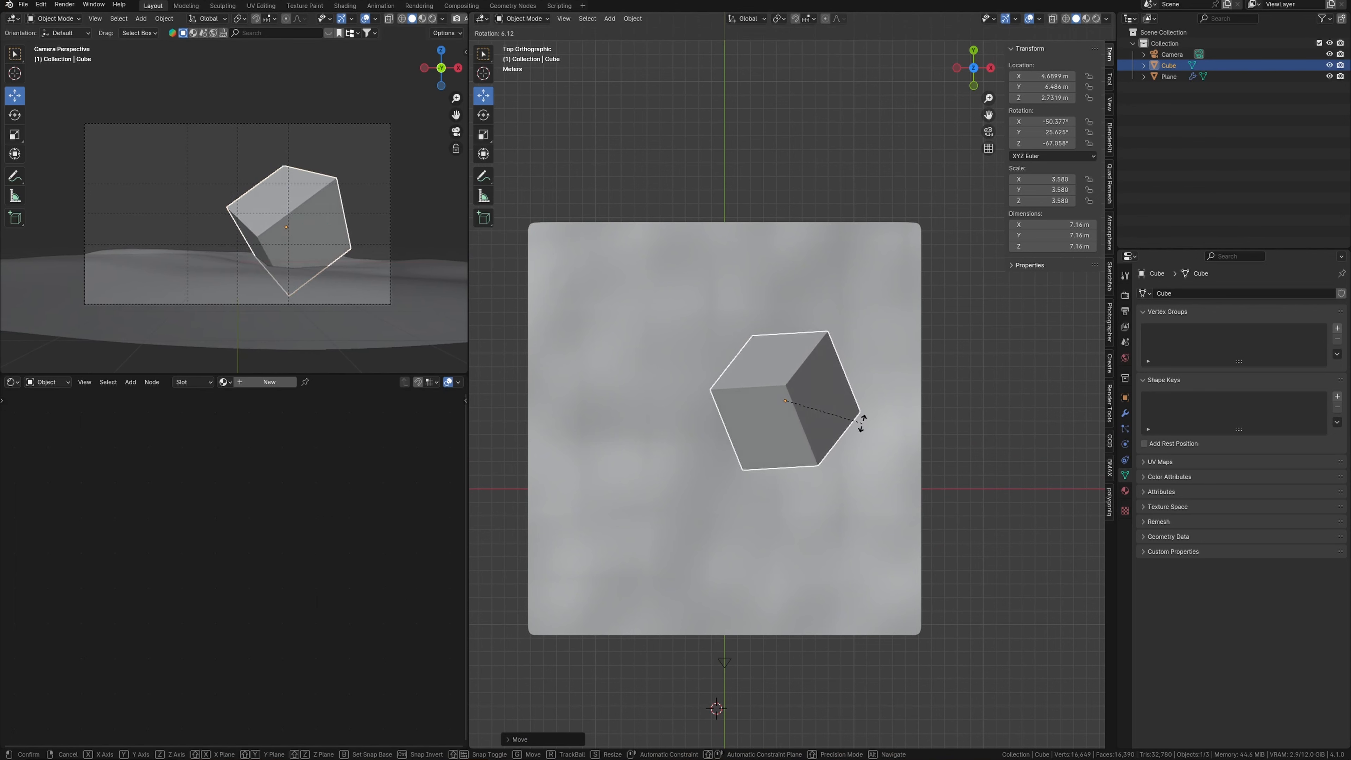
pyautogui.click(859, 421)
pyautogui.press('g')
pyautogui.click(863, 422)
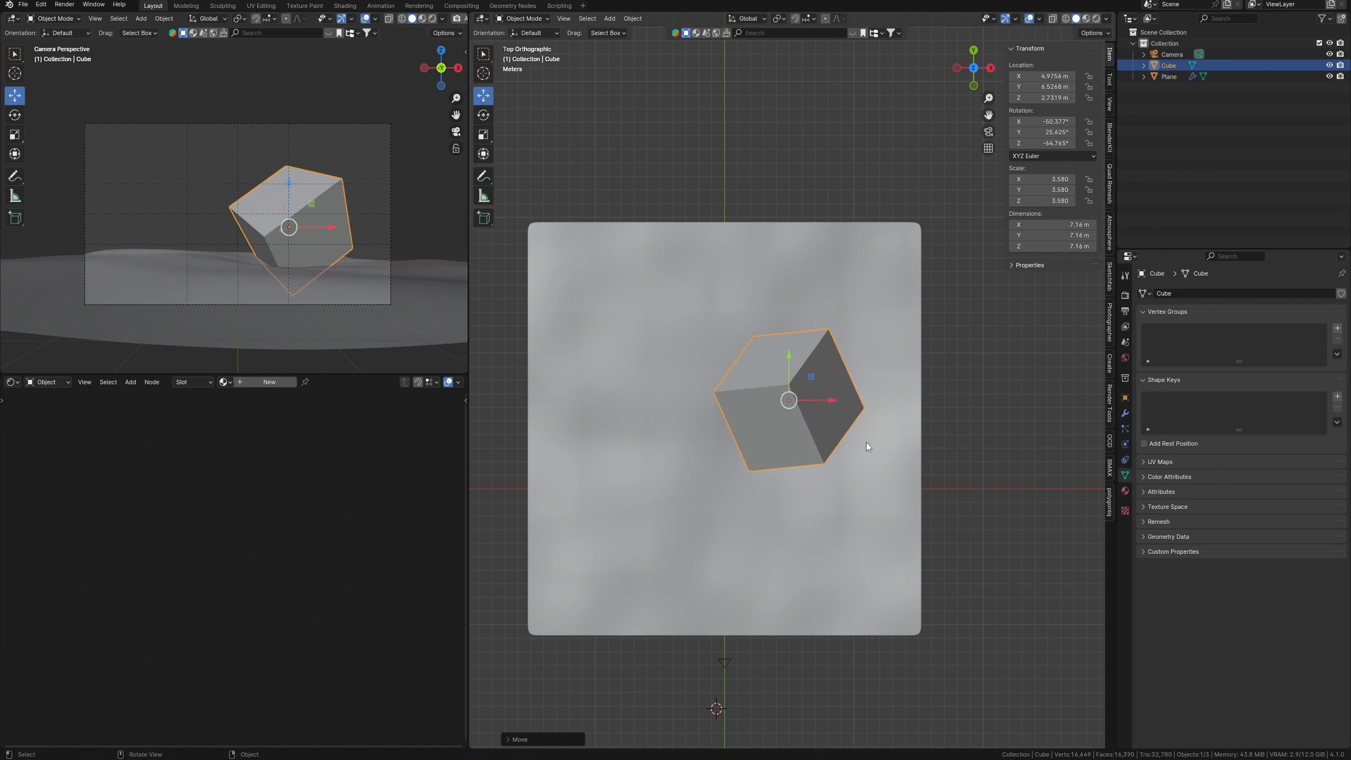
pyautogui.press('r')
pyautogui.click(872, 429)
pyautogui.press('g')
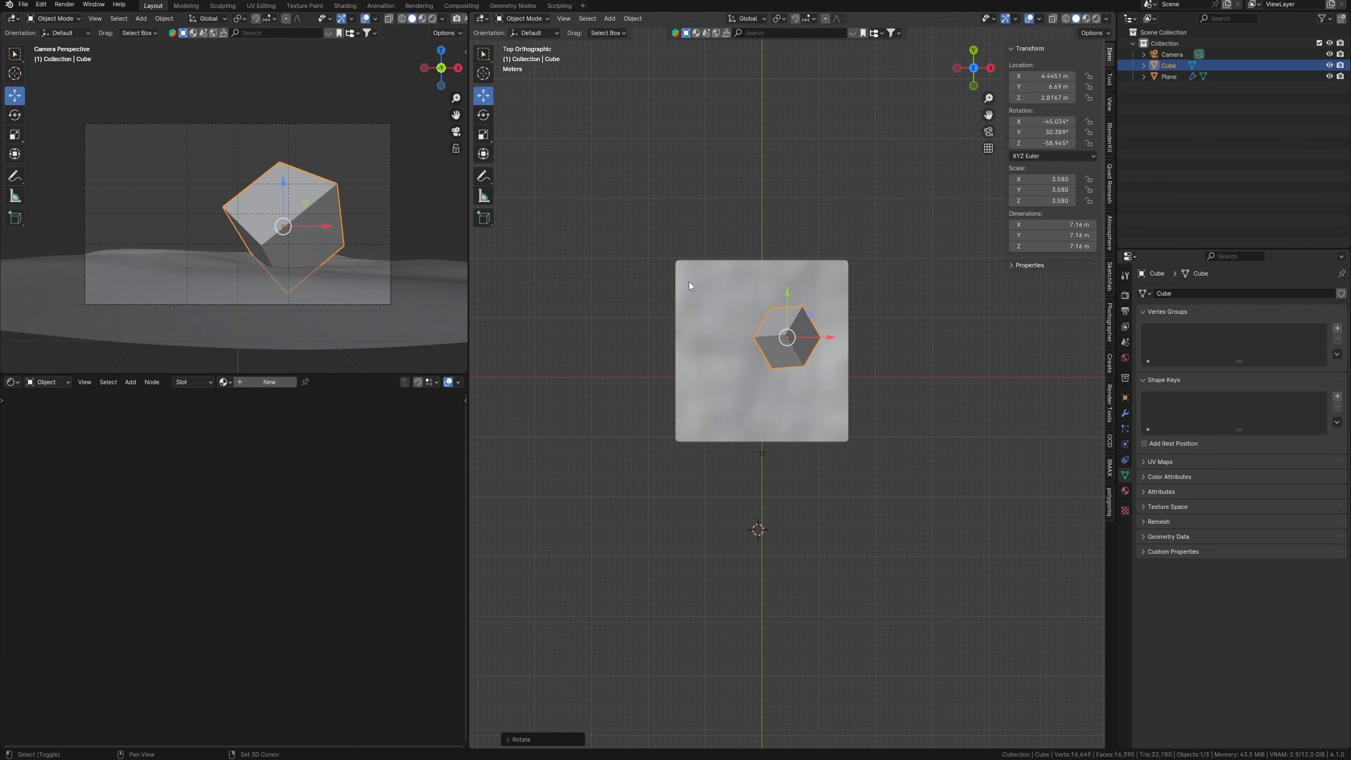
# - Add a mesh circle, enlarge it until it widely surrounds the terrain, and fill it with a face
pyautogui.keyDown('shift'); pyautogui.moveTo(690, 286); pyautogui.dragTo(668, 427, button='middle'); pyautogui.keyUp('shift')
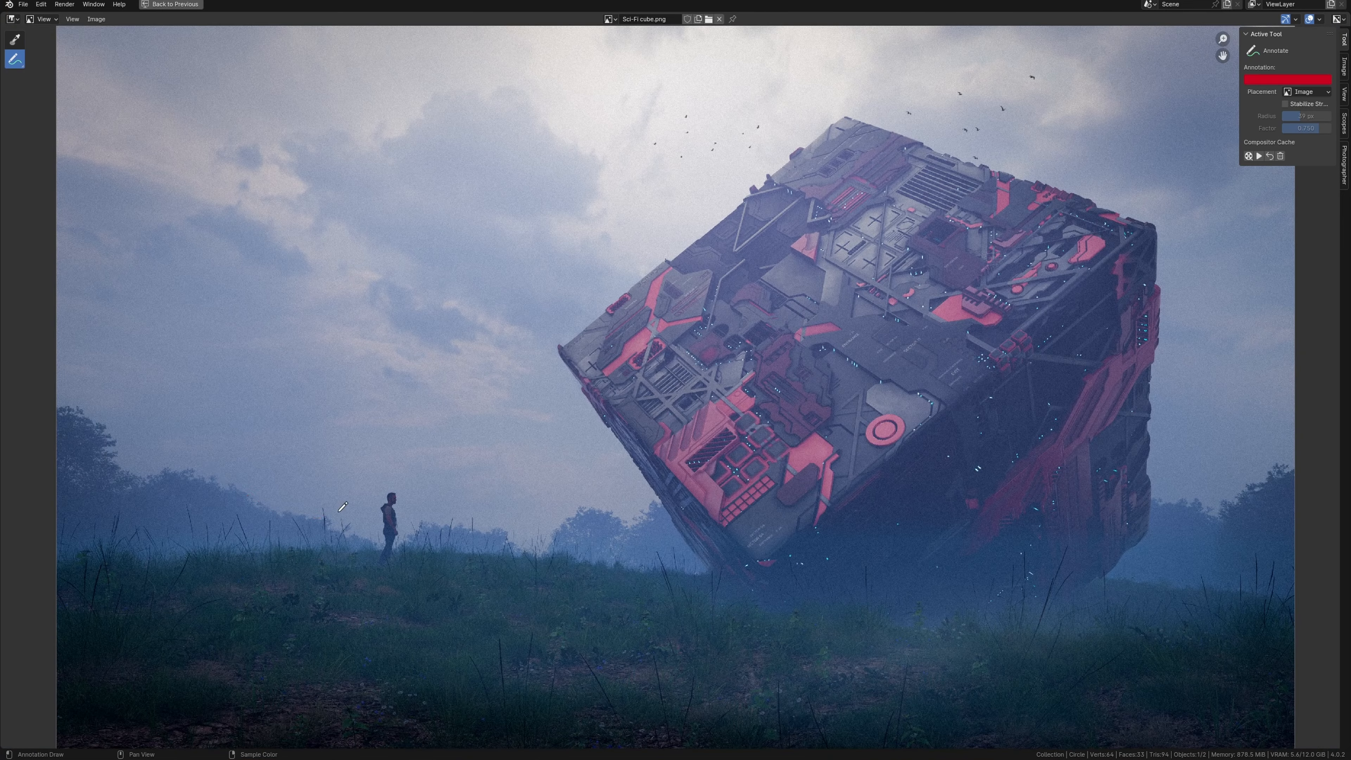
pyautogui.moveTo(321, 517); pyautogui.dragTo(66, 393)
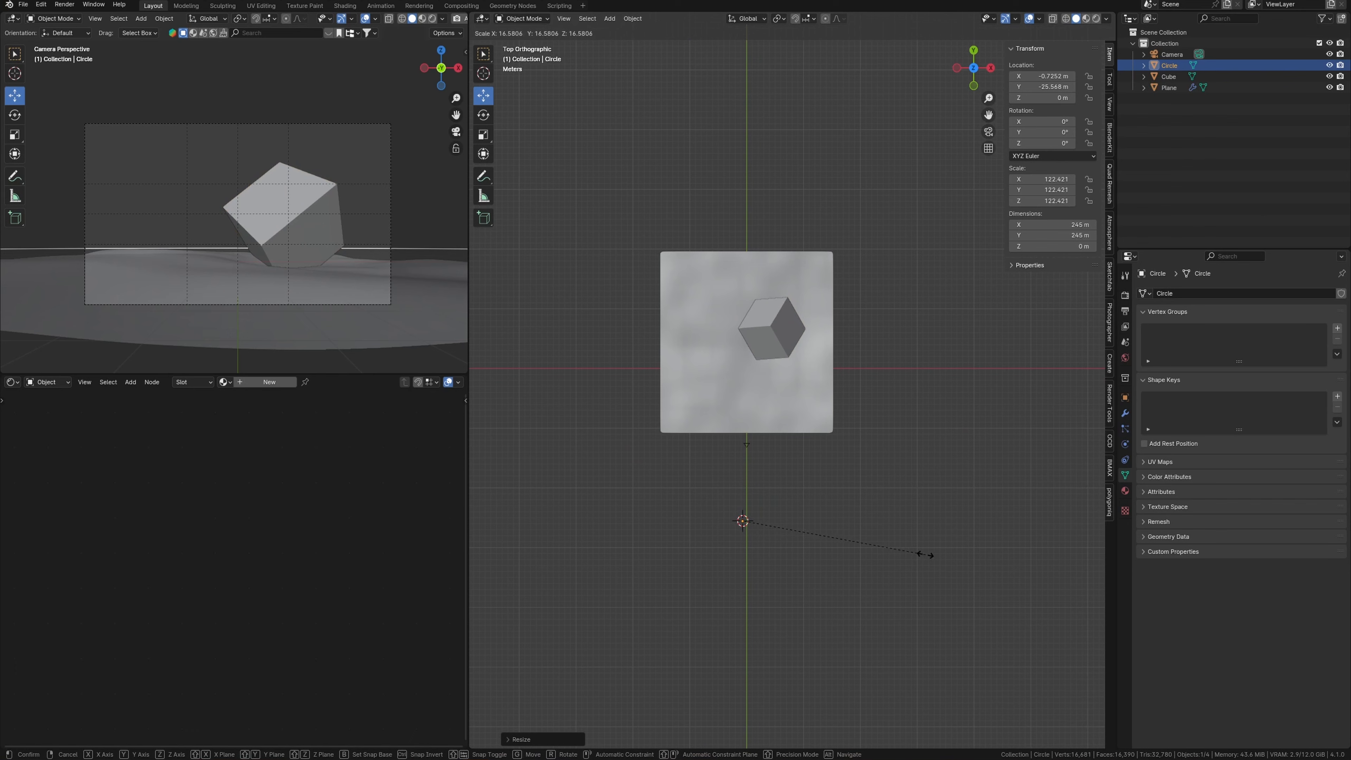
pyautogui.press('s')
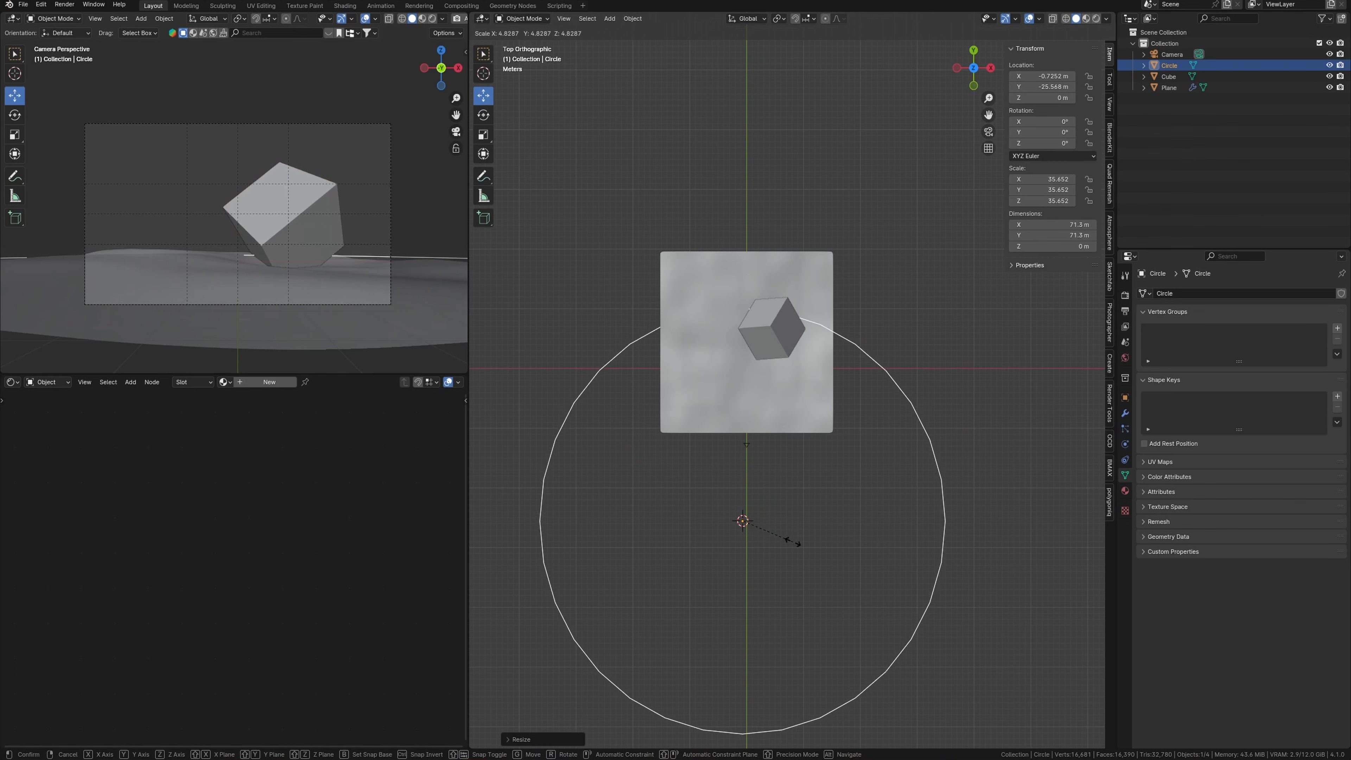
pyautogui.click(783, 633)
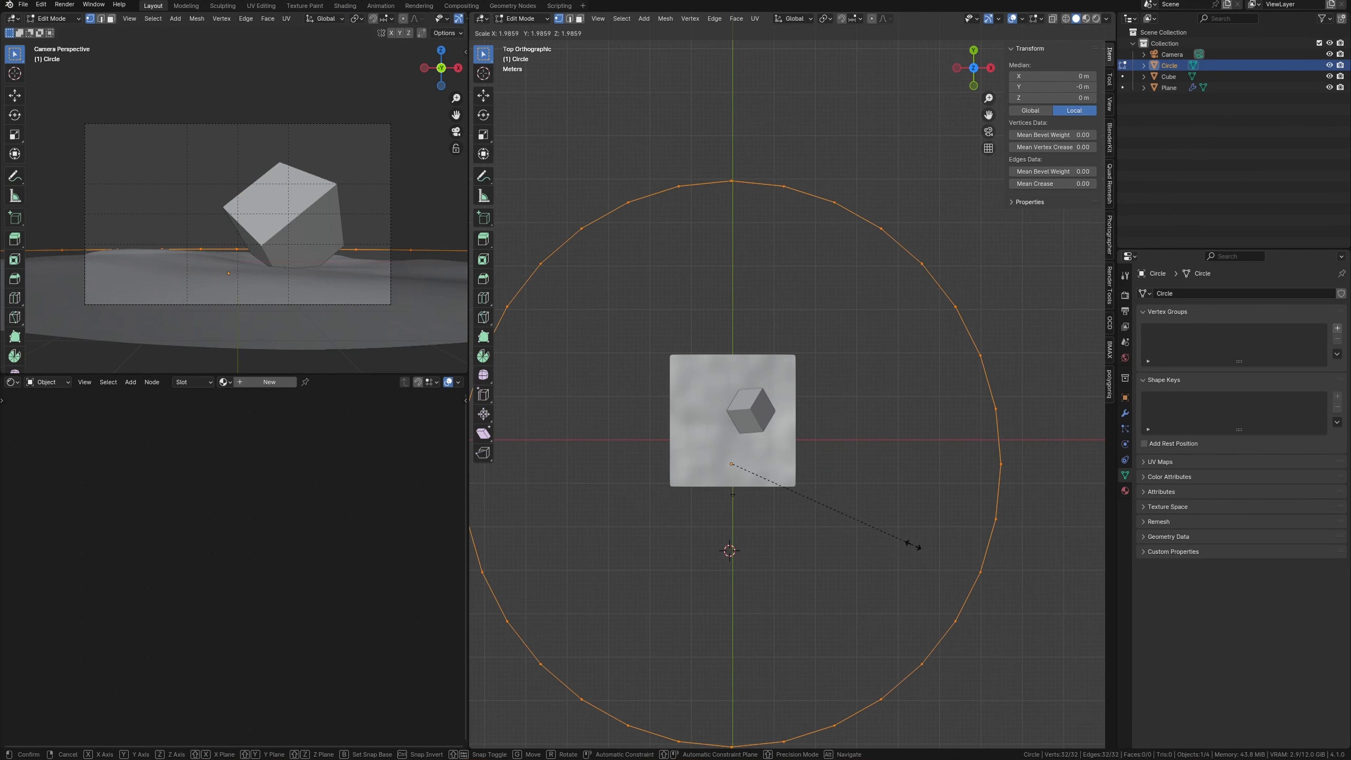
pyautogui.press('f')
pyautogui.keyDown('shift'); pyautogui.moveTo(912, 544); pyautogui.dragTo(938, 480, button='middle'); pyautogui.keyUp('shift')
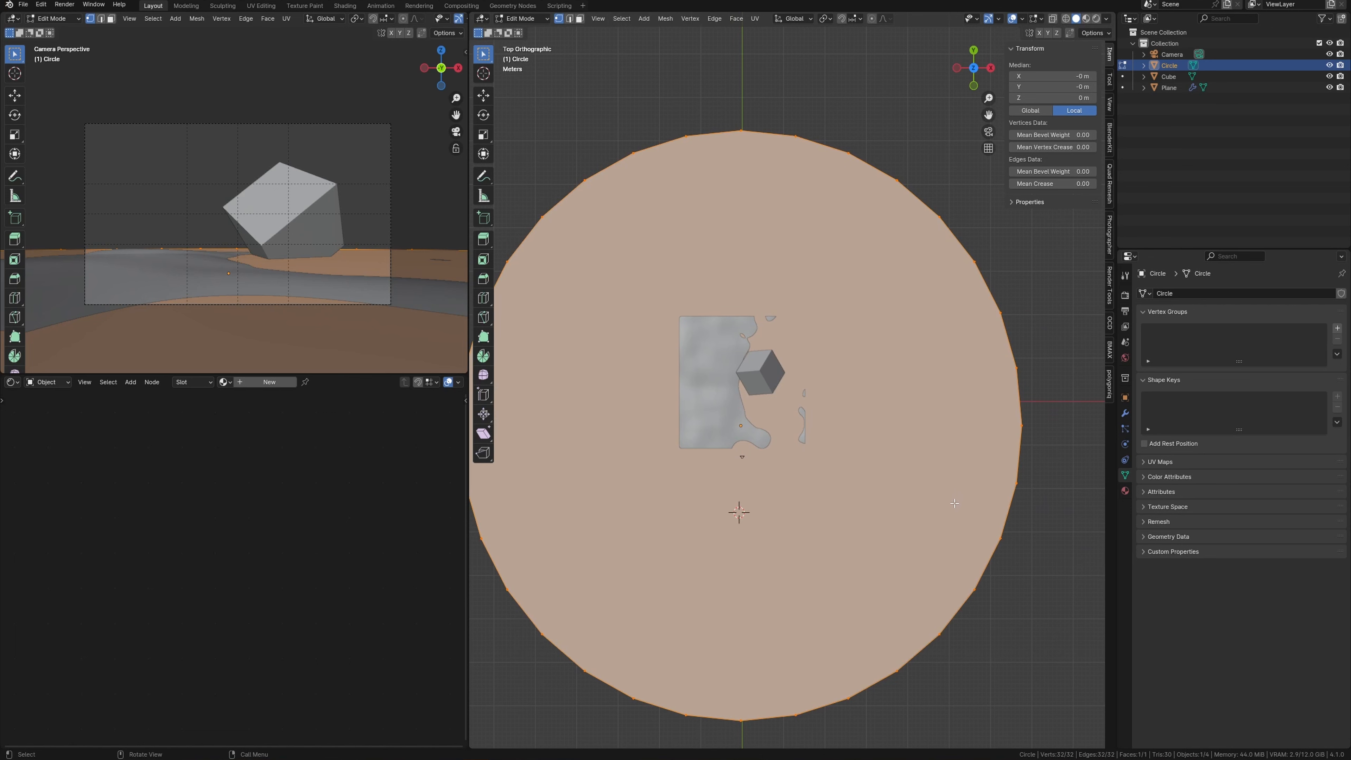
# - Inset the circle's face to form a wide outer ring and delete the inner face
pyautogui.press('i')
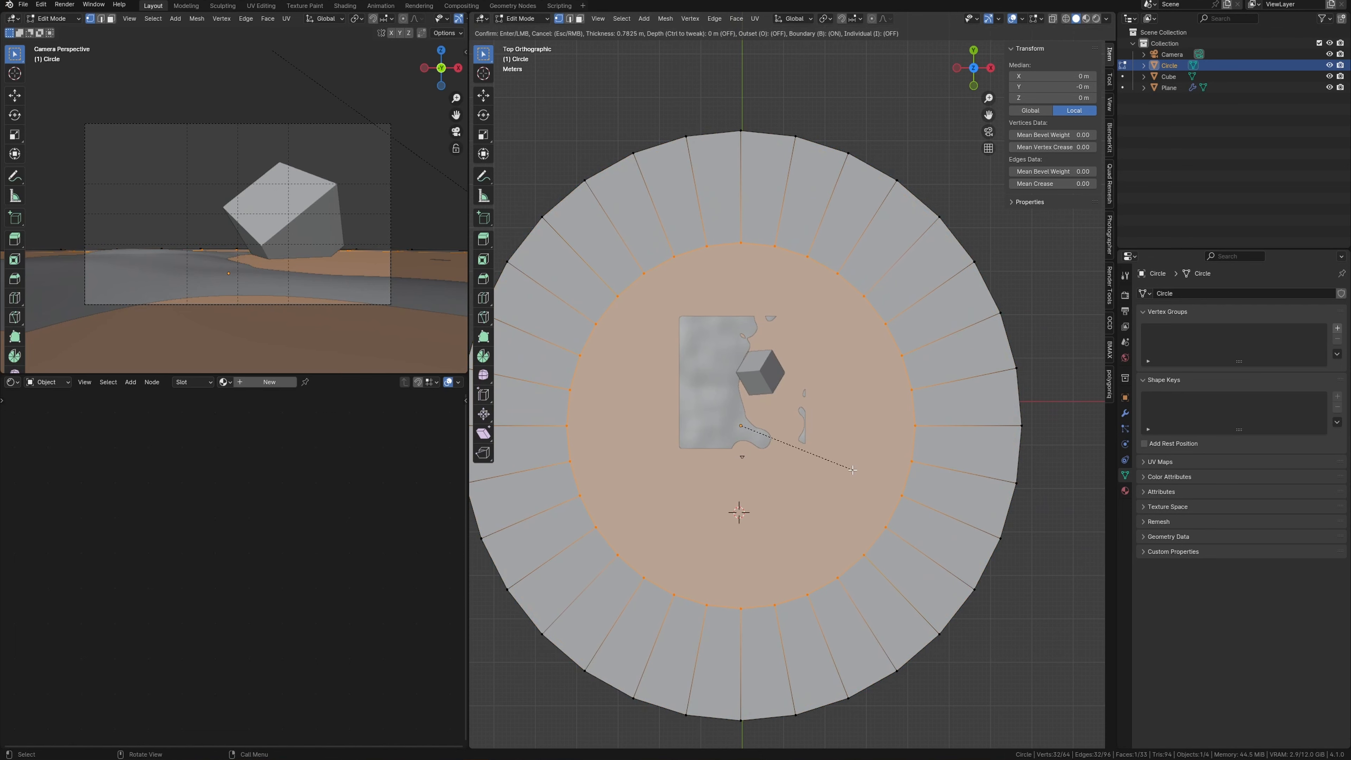
pyautogui.click(846, 467)
pyautogui.scroll(-1, 798, 532)
pyautogui.press('x')
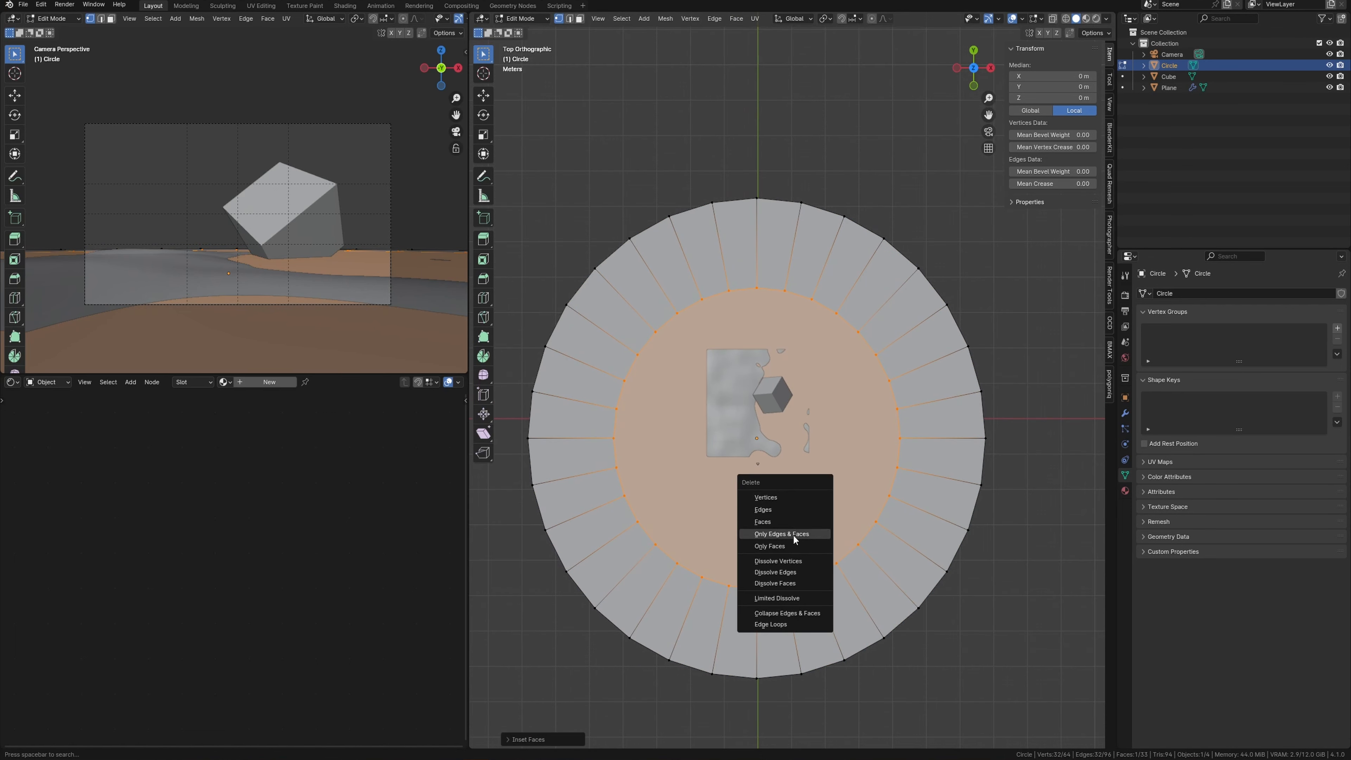
pyautogui.click(769, 522)
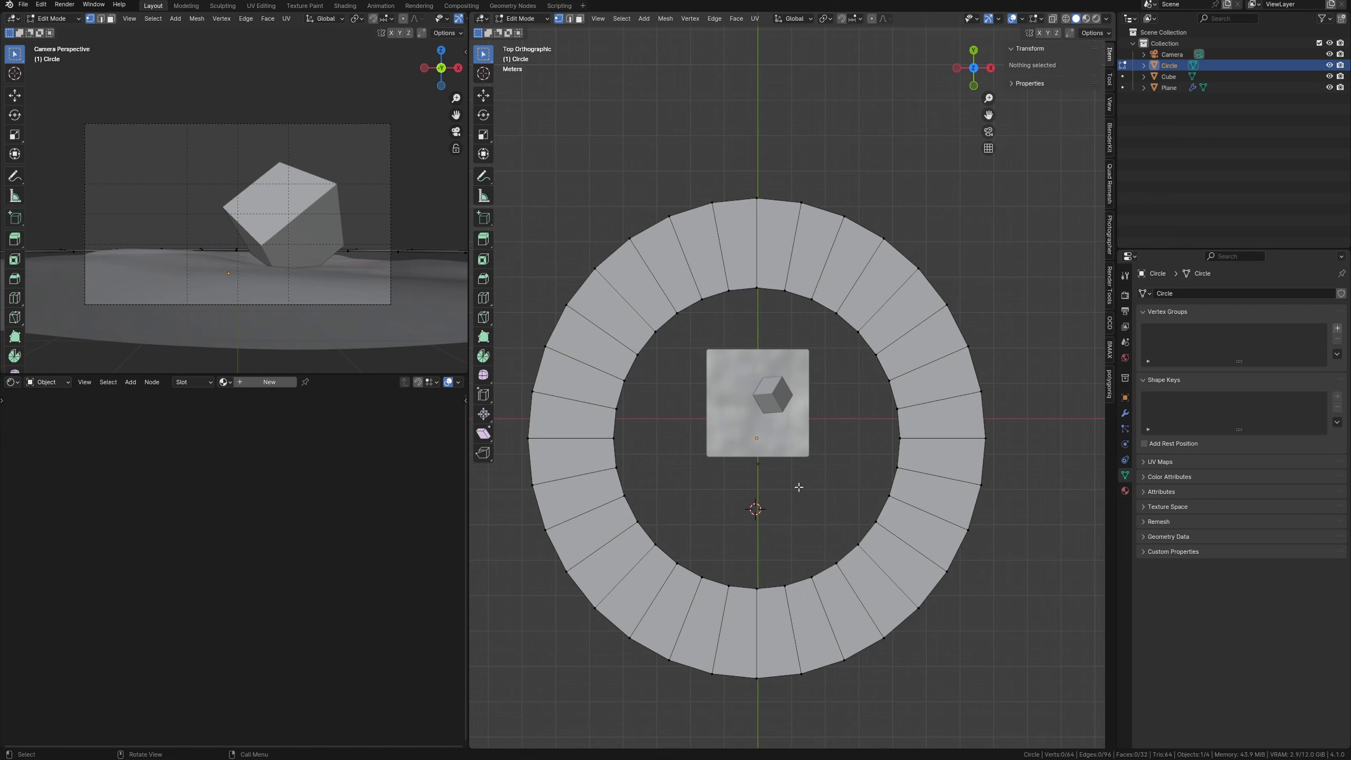
# - Delete the ring's faces on the camera side so only an arc behind the terrain remains
pyautogui.press('3')
pyautogui.moveTo(524, 721); pyautogui.dragTo(1019, 406)
pyautogui.press('x')
pyautogui.click(787, 497)
pyautogui.press('Tab')
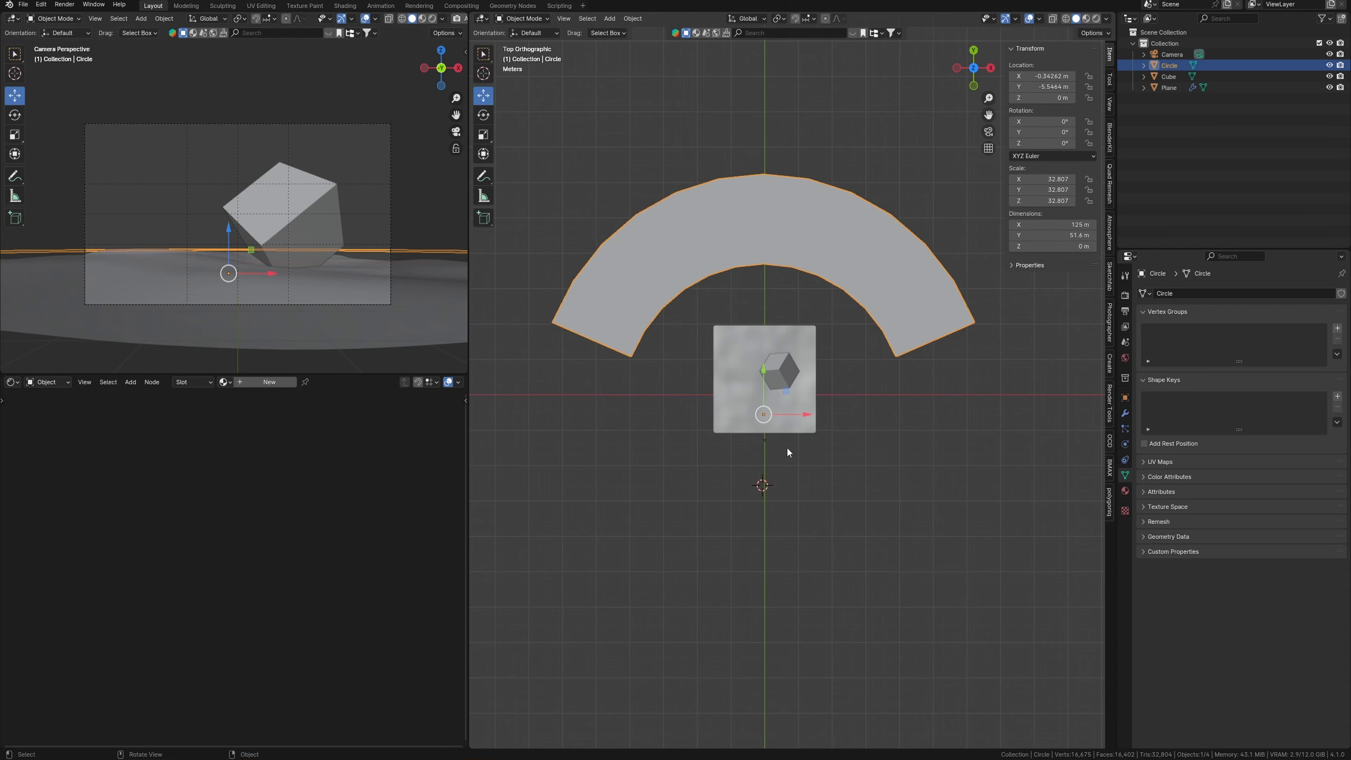
# - Move the arc back to about Y 19 m and down to about Z -2.79 m, and save the file
pyautogui.keyDown('shift'); pyautogui.moveTo(769, 419); pyautogui.dragTo(768, 526, button='middle'); pyautogui.keyUp('shift')
pyautogui.moveTo(766, 486); pyautogui.dragTo(766, 422)
pyautogui.moveTo(766, 422); pyautogui.dragTo(747, 375, button='middle')
pyautogui.moveTo(733, 375); pyautogui.dragTo(762, 406)
pyautogui.press('KP_7')
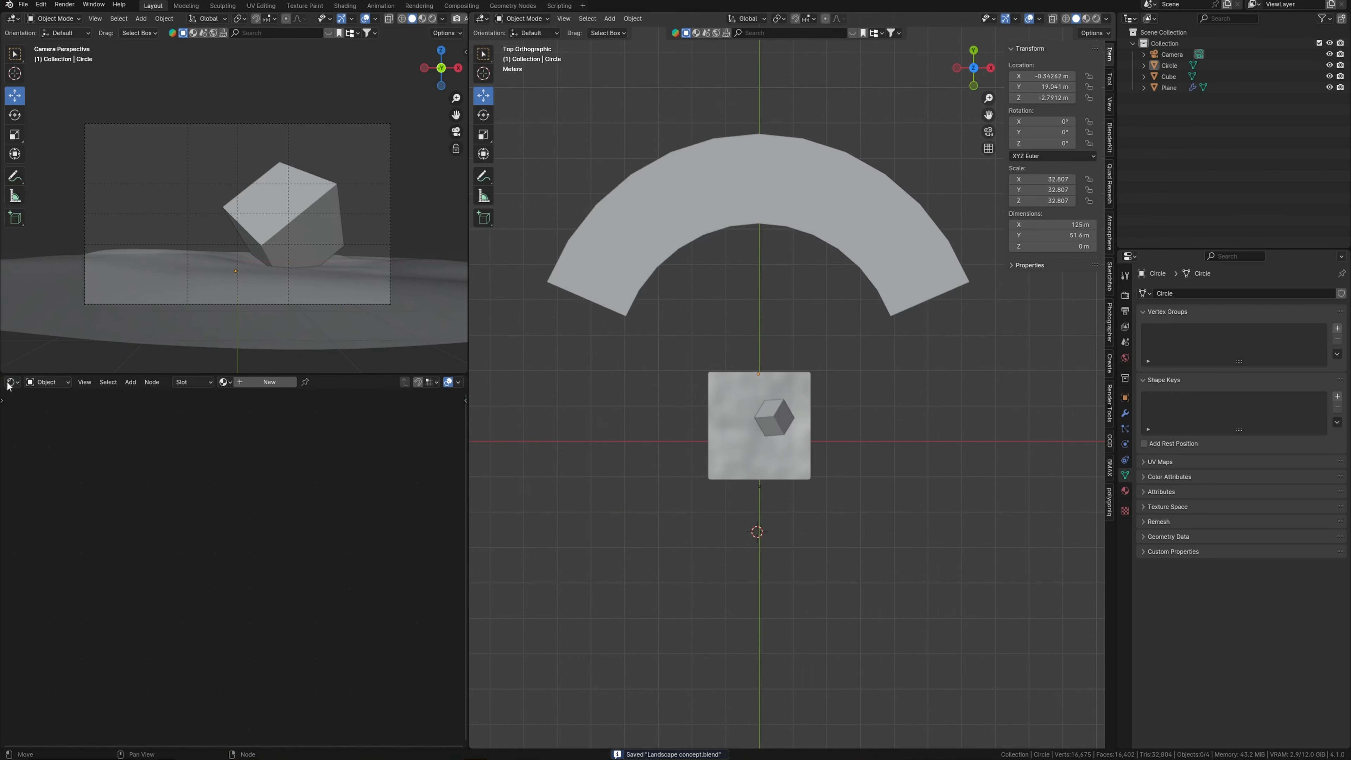
# - Switch the shader editor area to the Asset Browser and place a standing man from the PEOPLE catalog on the terrain
pyautogui.click(10, 383)
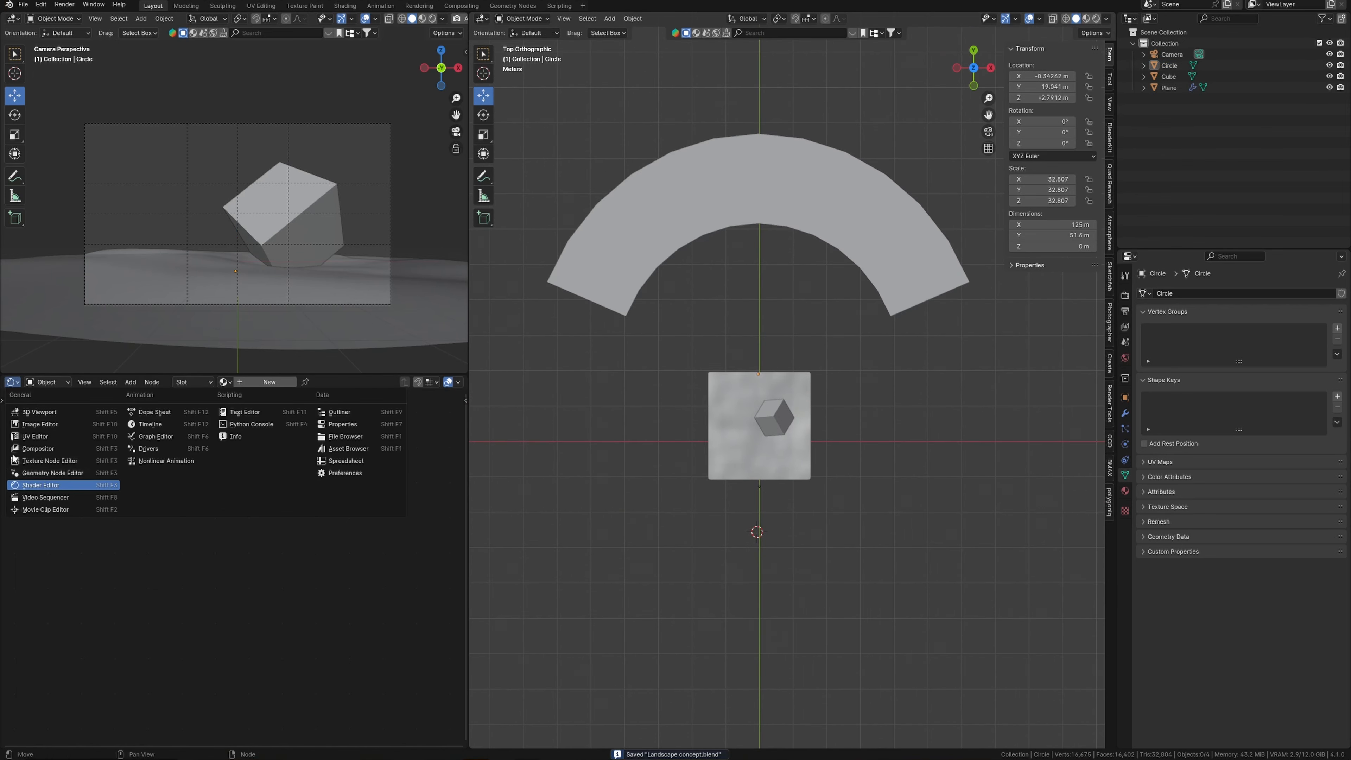
pyautogui.click(350, 448)
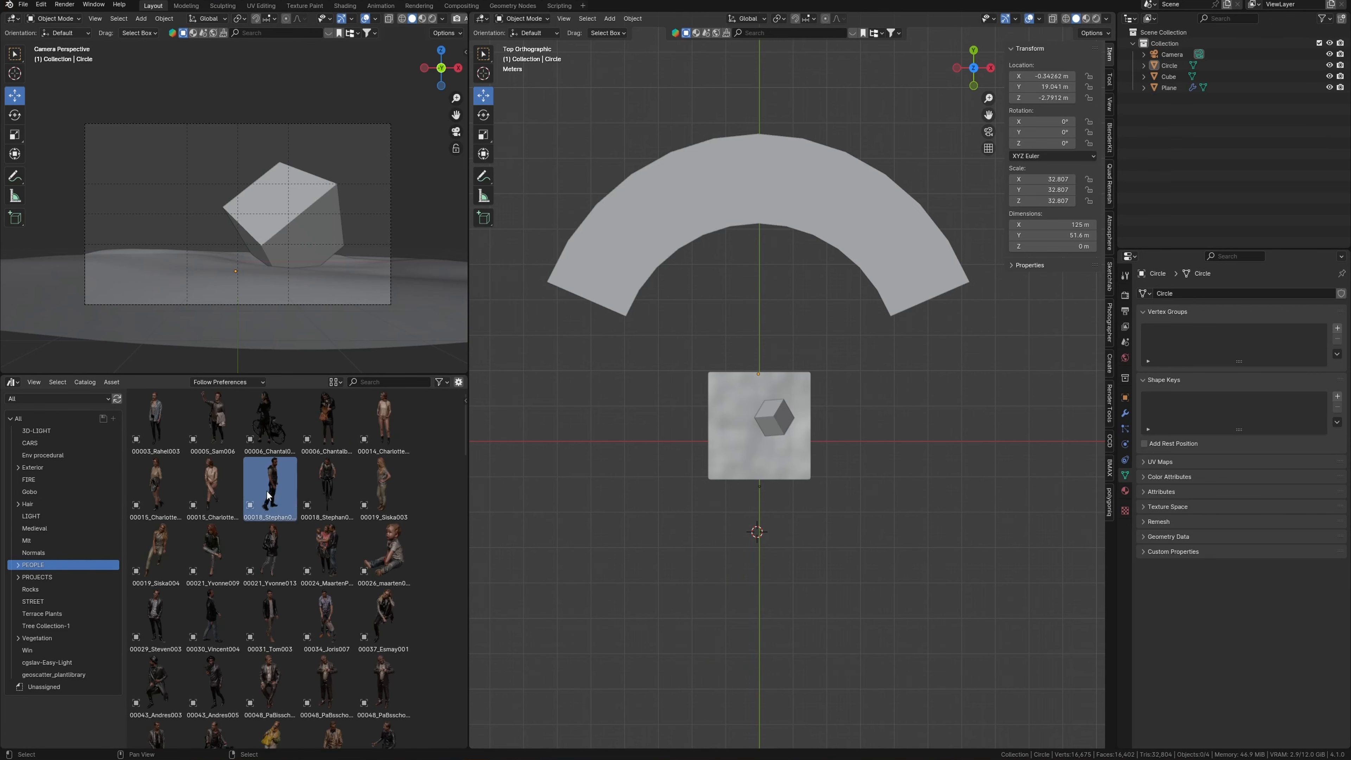
pyautogui.moveTo(270, 486); pyautogui.dragTo(730, 461)
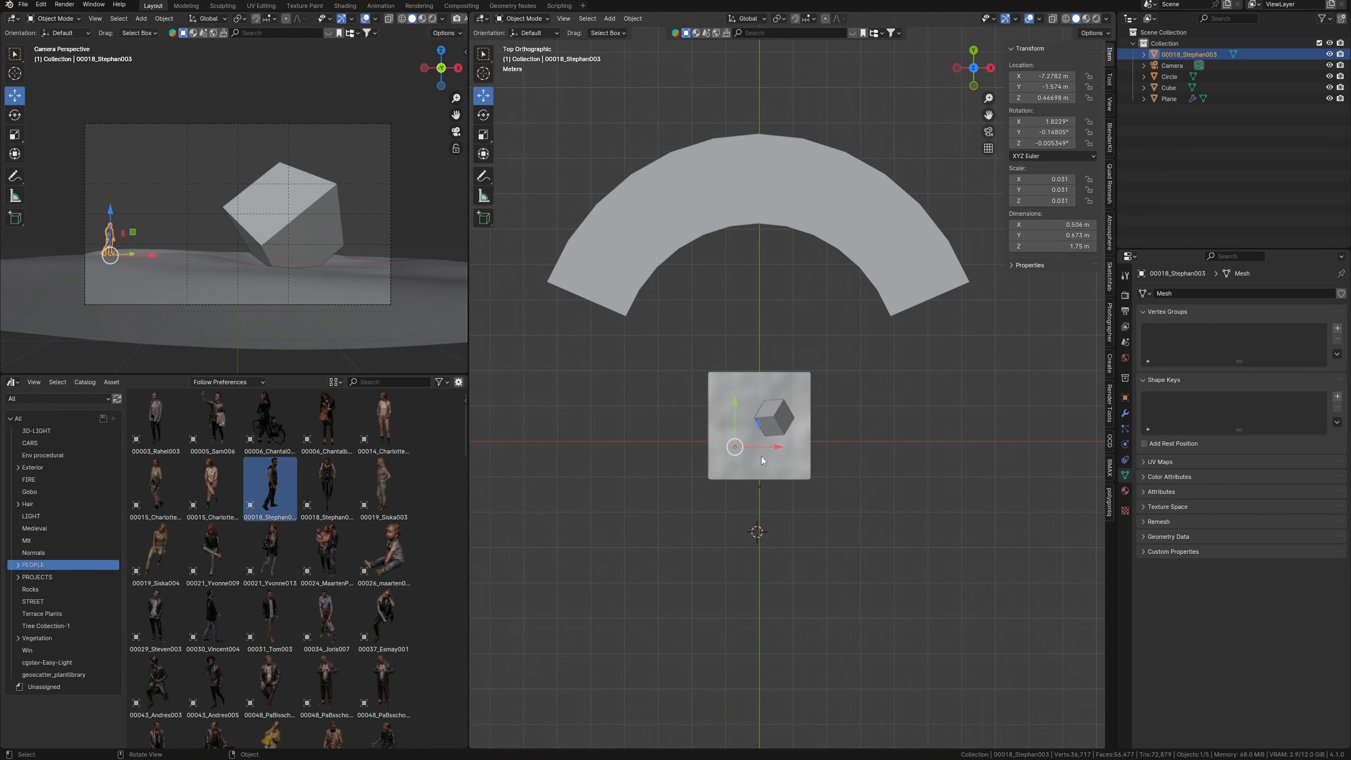
# - Move the man to about X -3.9 m, Y -2.7 m and rotate him to about Z 48.7° in the top view
pyautogui.scroll(8, 771, 433)
pyautogui.press('g')
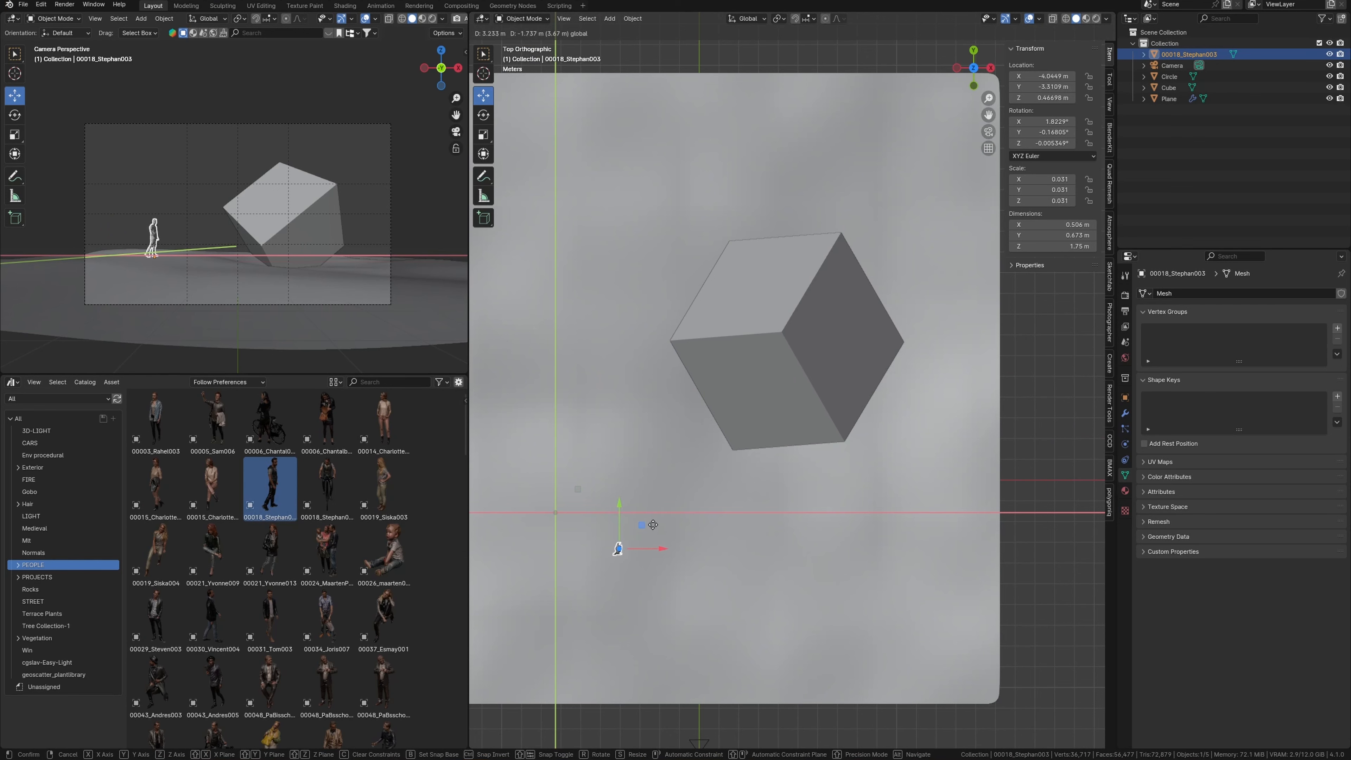
pyautogui.moveTo(656, 510); pyautogui.dragTo(657, 507)
pyautogui.moveTo(657, 508); pyautogui.dragTo(737, 388, button='middle')
pyautogui.press('KP_7')
pyautogui.press('r')
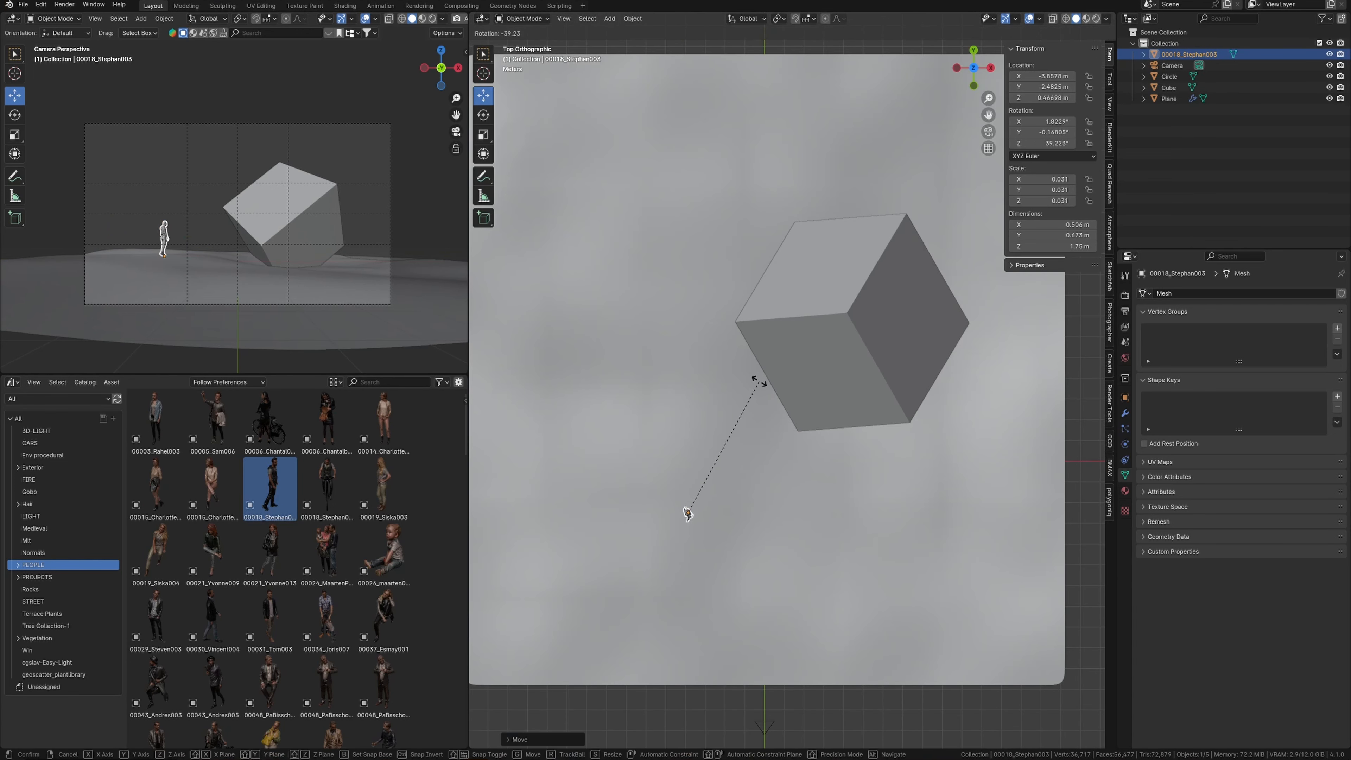
pyautogui.click(743, 394)
pyautogui.keyDown('shift'); pyautogui.moveTo(781, 518); pyautogui.dragTo(759, 446, button='middle'); pyautogui.keyUp('shift')
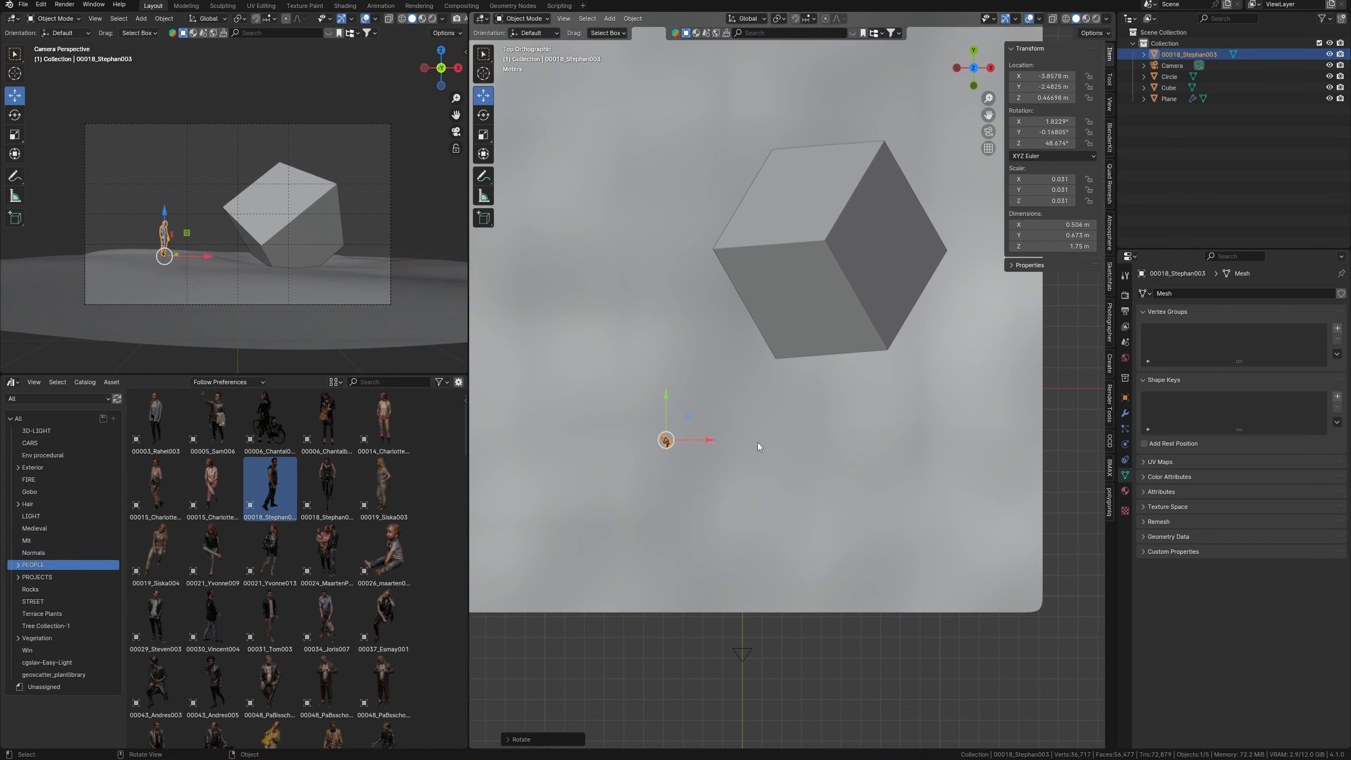
# - Set the camera's vertical lens shift to 0.130
pyautogui.moveTo(1287, 387); pyautogui.dragTo(1288, 387)
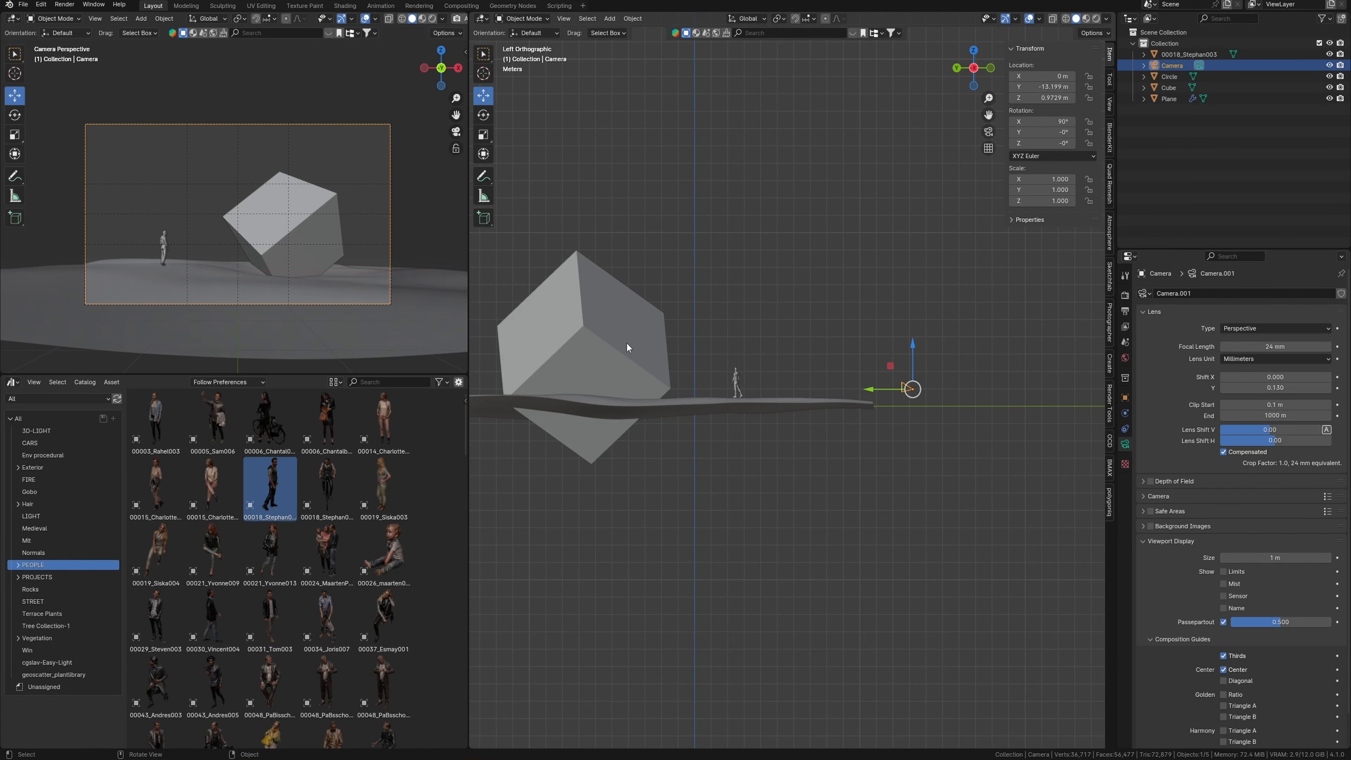
# - Scale the cube up to about 8.56 m per side and raise it to about Z 3.55 m
pyautogui.click(626, 346)
pyautogui.press('s')
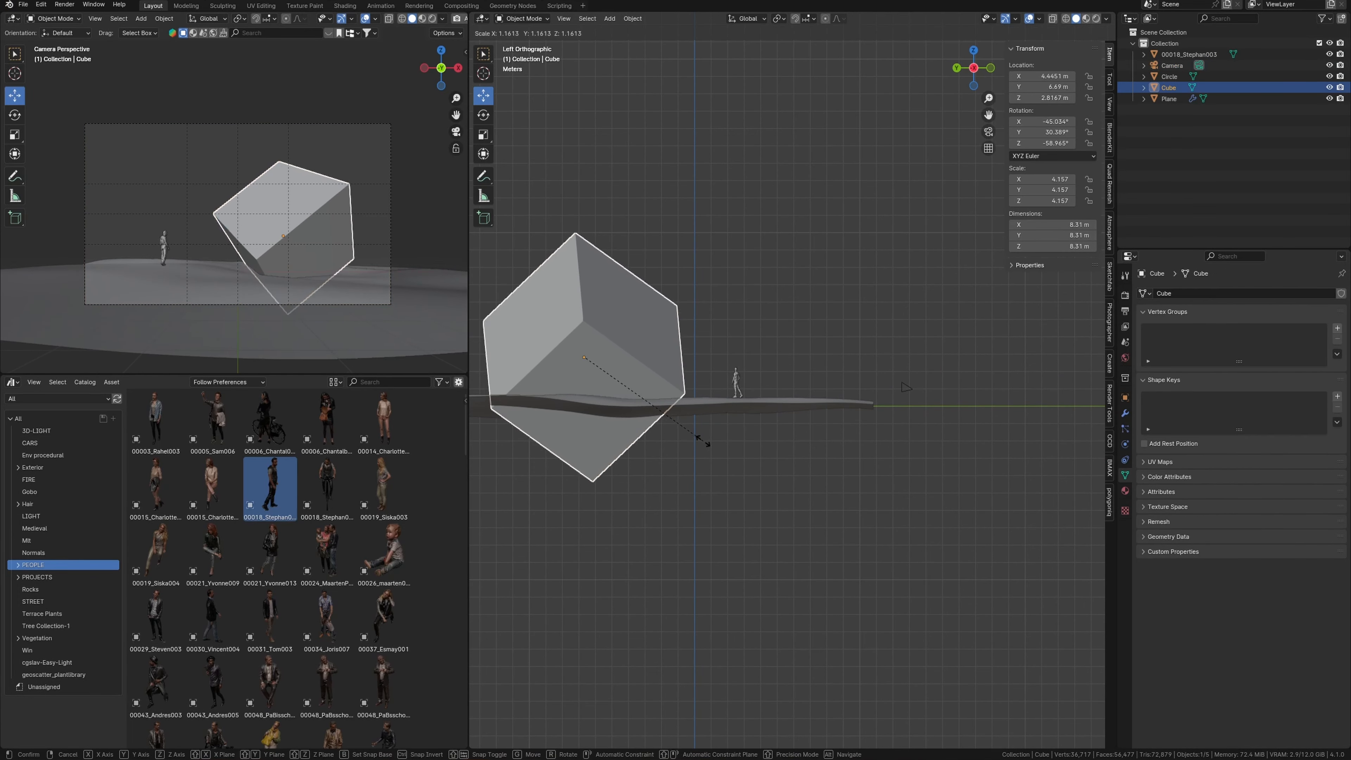
pyautogui.click(676, 396)
pyautogui.moveTo(586, 332); pyautogui.dragTo(587, 310)
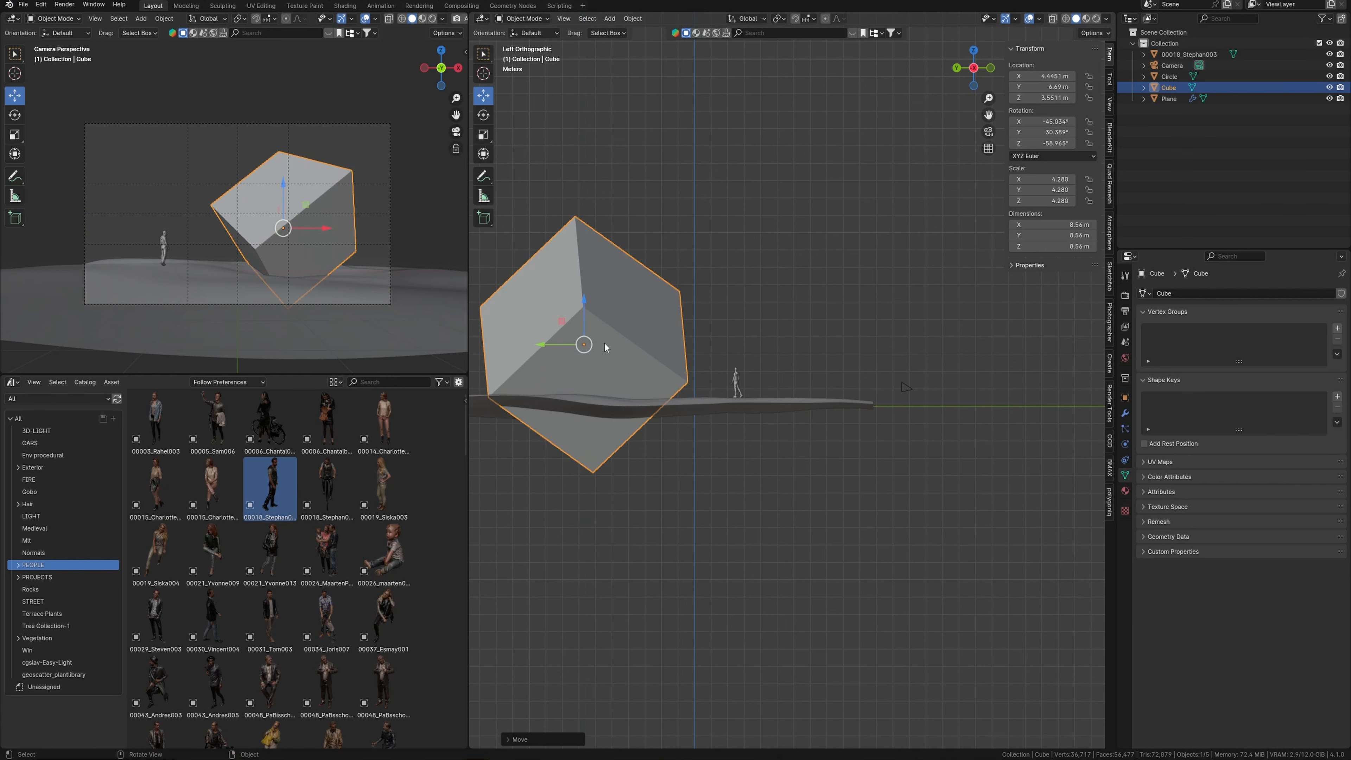
# - Rotate the cube in the top view to about Z -53.3° and apply its scale
pyautogui.press('KP_7')
pyautogui.keyDown('shift'); pyautogui.moveTo(737, 309); pyautogui.dragTo(672, 441, button='middle'); pyautogui.keyUp('shift')
pyautogui.press('r')
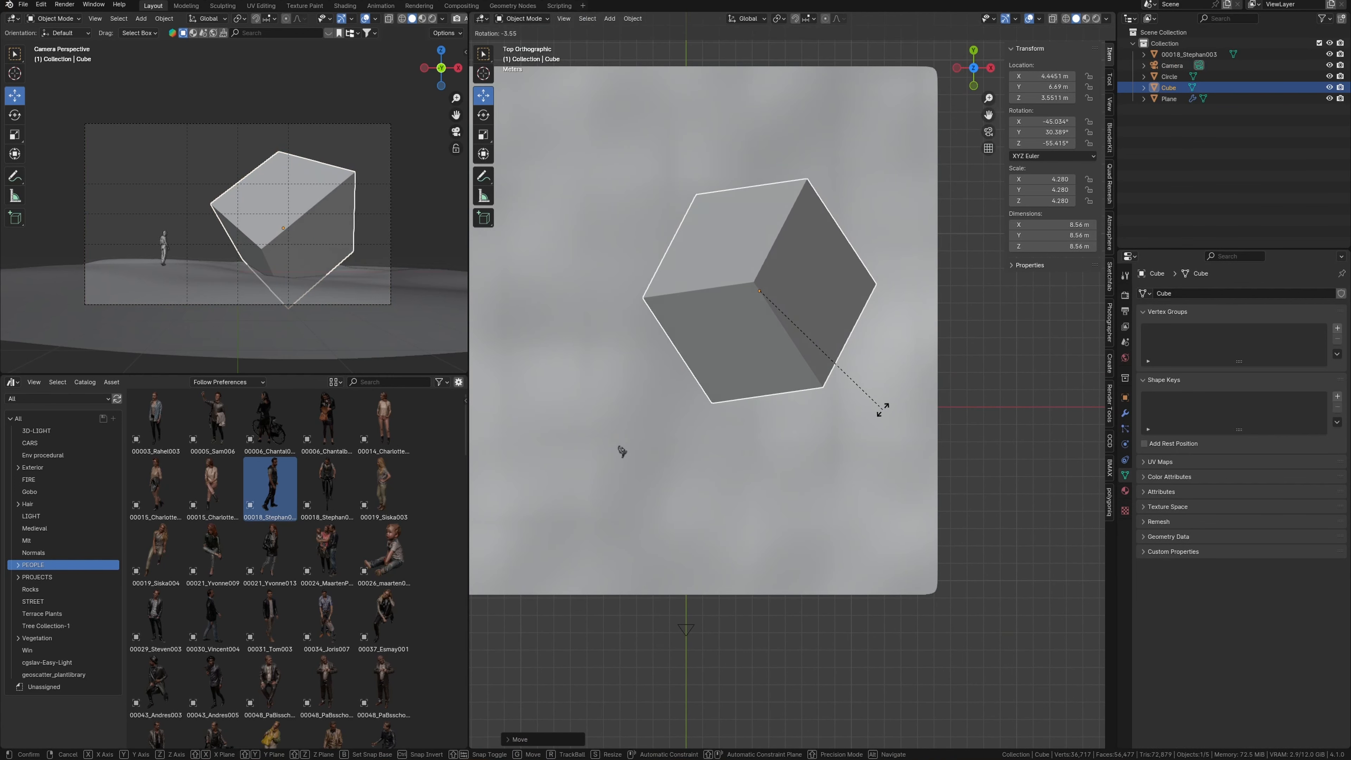
pyautogui.click(883, 407)
pyautogui.hotkey('ctrl', 'a')
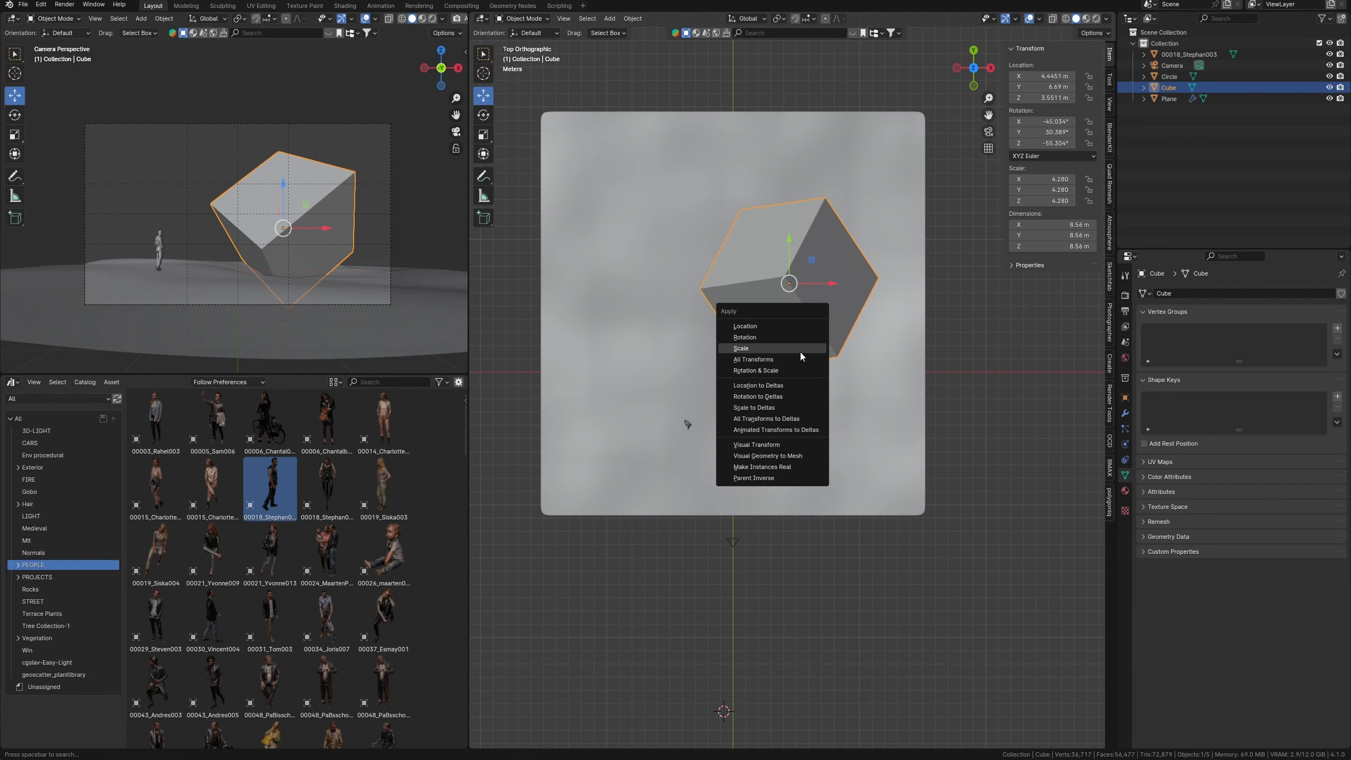
pyautogui.click(800, 351)
# - Scatter the botaniq European Meadow (B) spring-summer grass over the terrain plane, displayed as textured at 100%
pyautogui.moveTo(796, 378)
pyautogui.mouseDown(button='middle')
pyautogui.moveTo(801, 439)
pyautogui.moveTo(804, 371)
pyautogui.moveTo(812, 395)
pyautogui.mouseUp(button='middle')
pyautogui.click(827, 372)
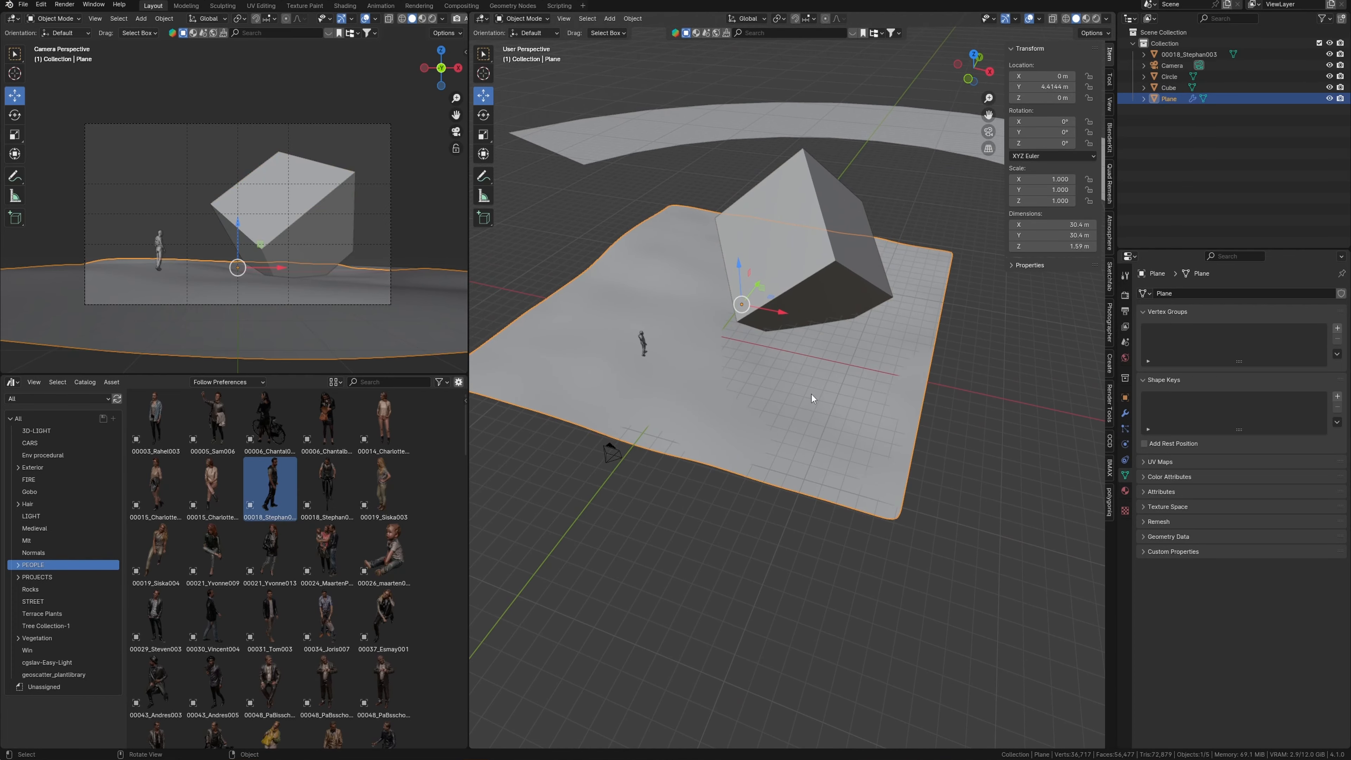
pyautogui.click(1110, 506)
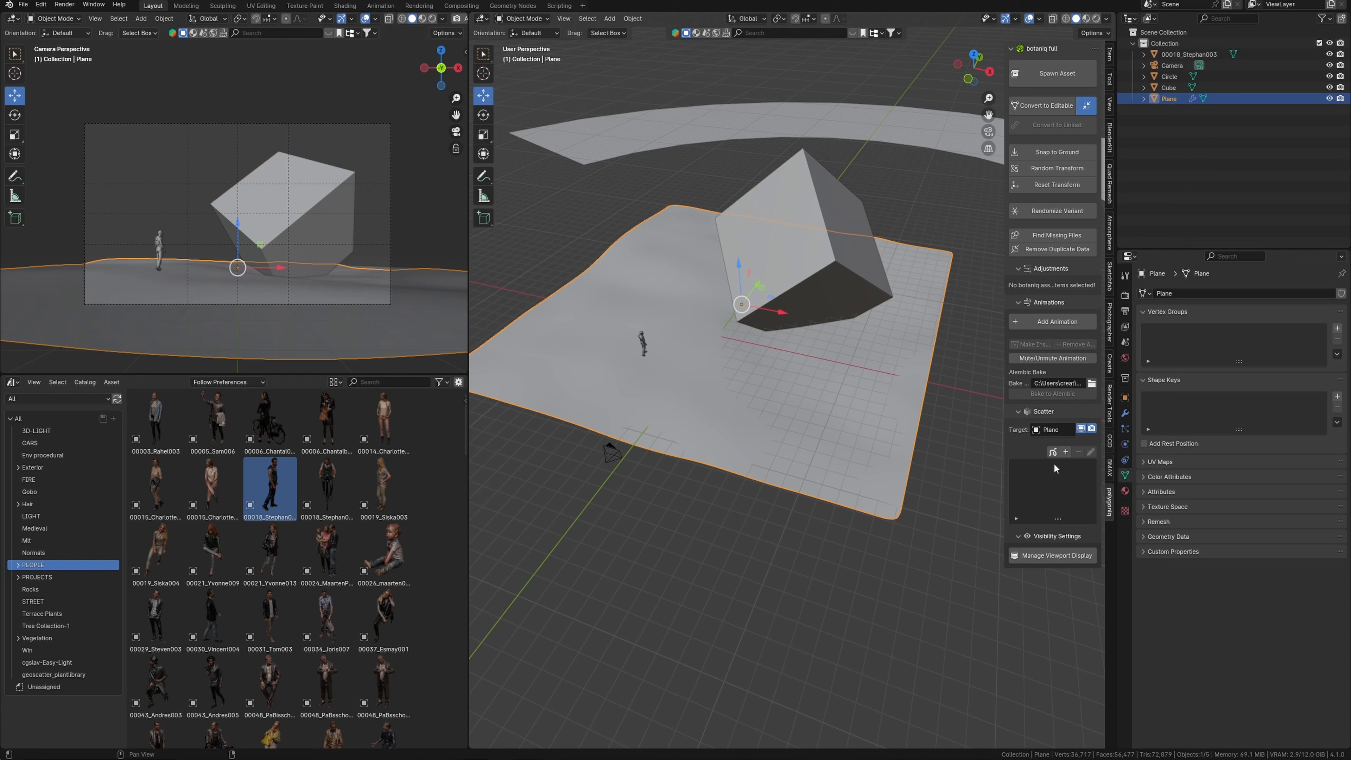
pyautogui.click(1065, 453)
pyautogui.click(1087, 571)
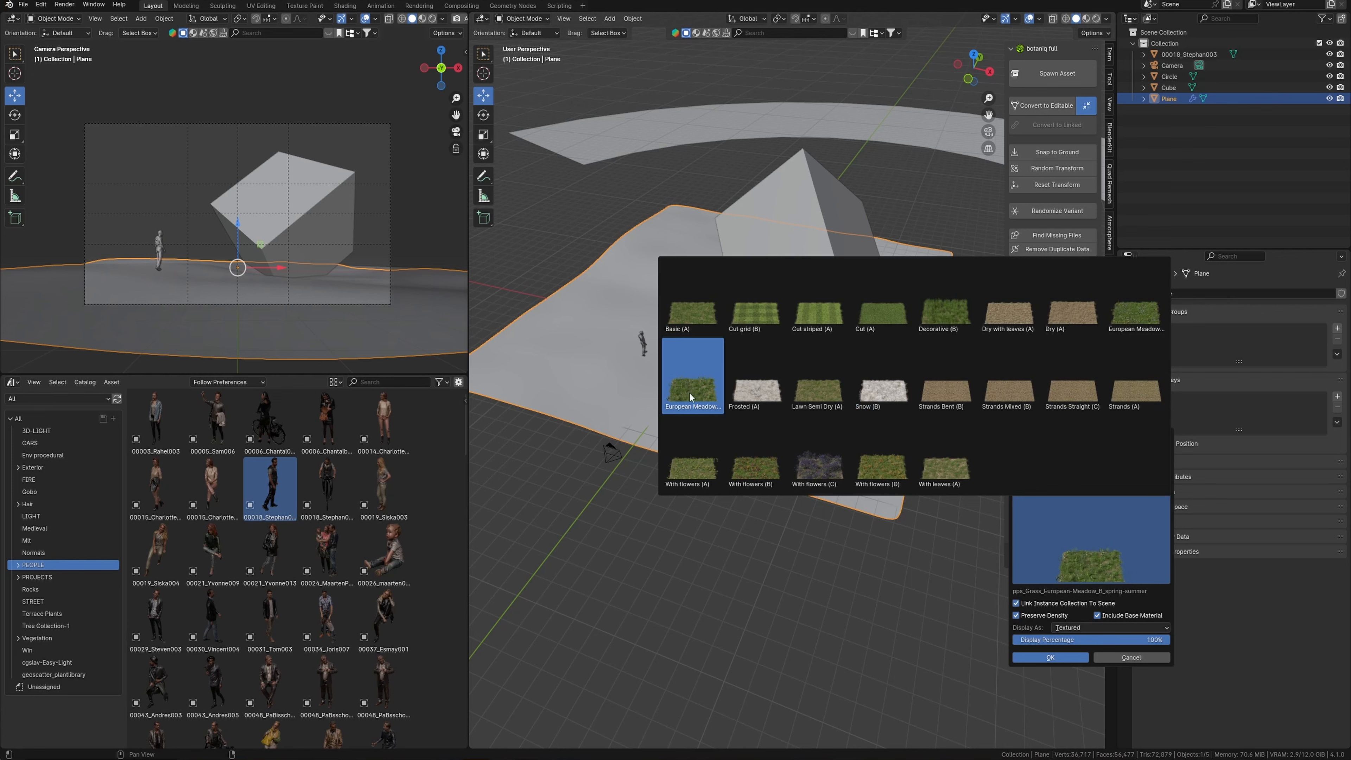
pyautogui.click(1050, 658)
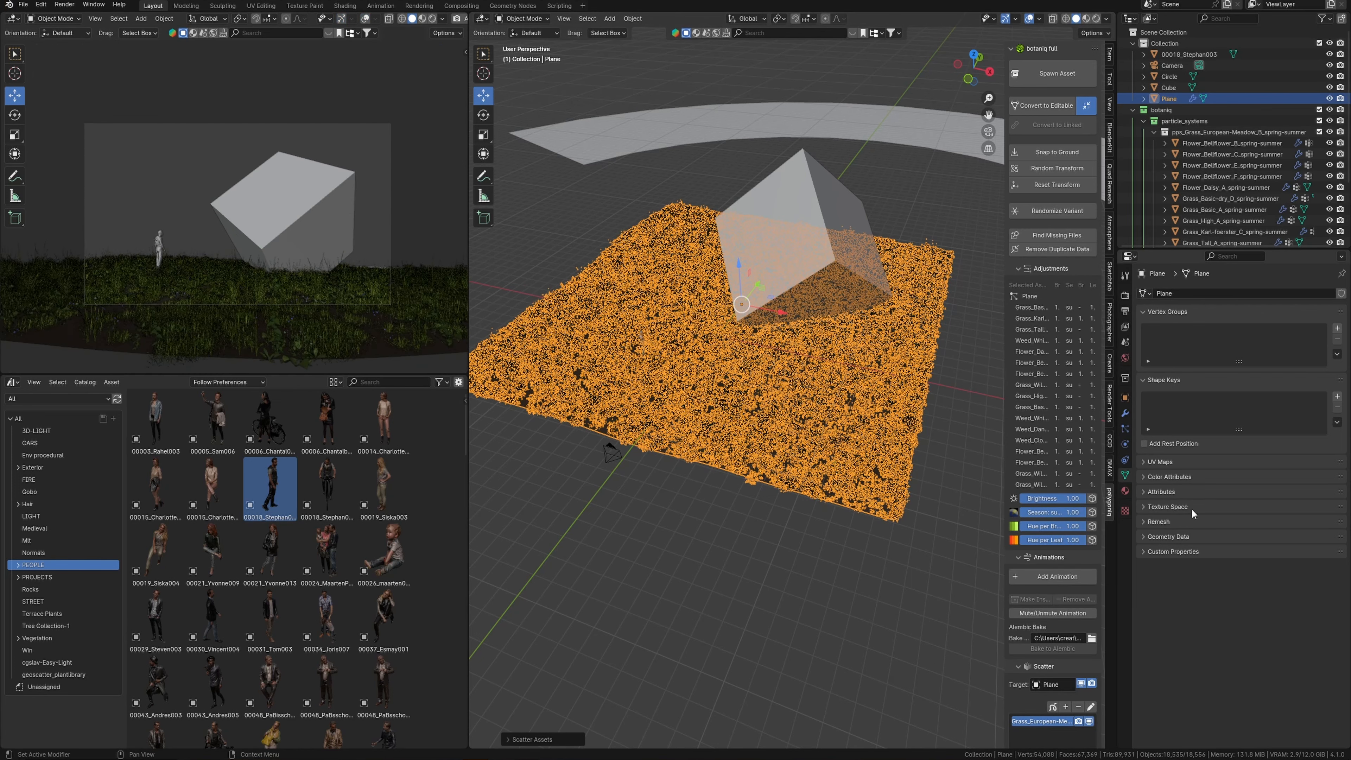
# - Add the green Tilia europaea (T) tree from the deciduous category to the background arc's default scatter system
pyautogui.click(1125, 413)
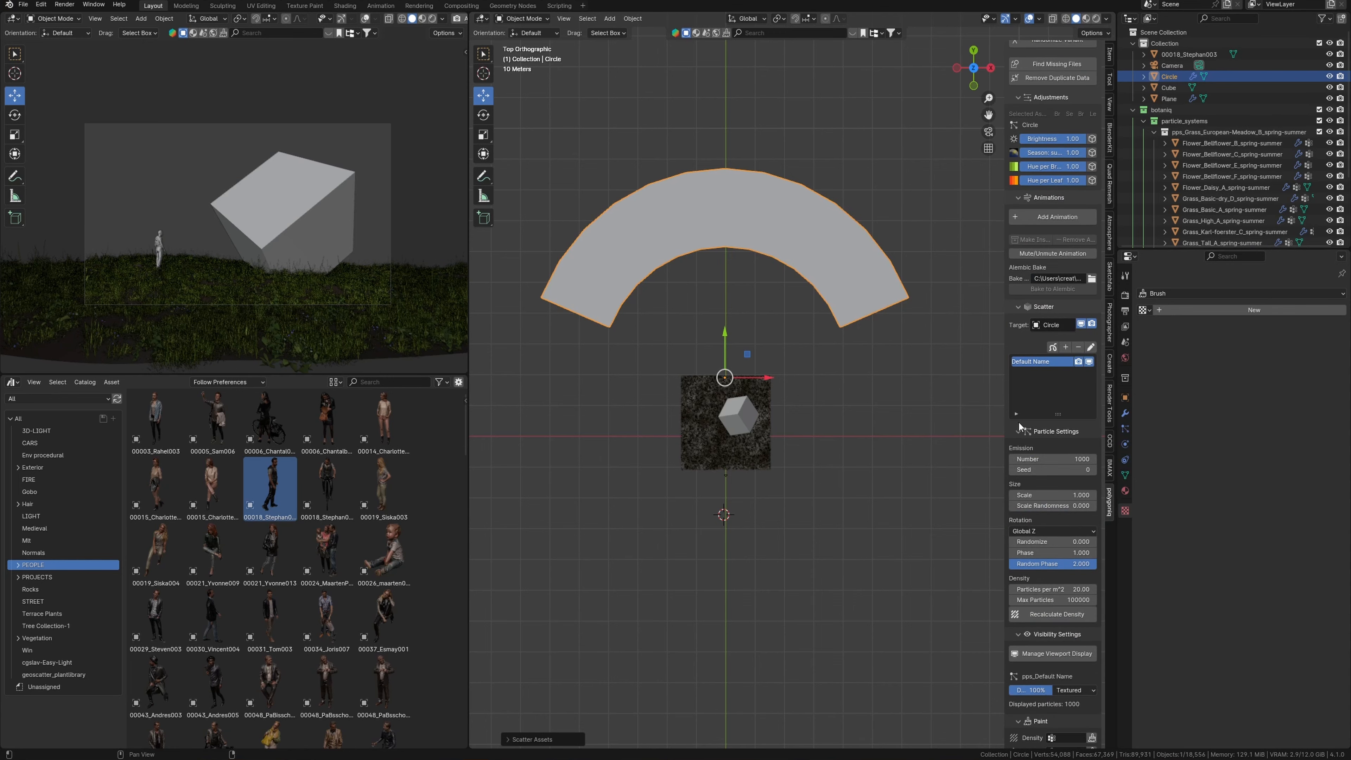
pyautogui.scroll(-5, 1050, 543)
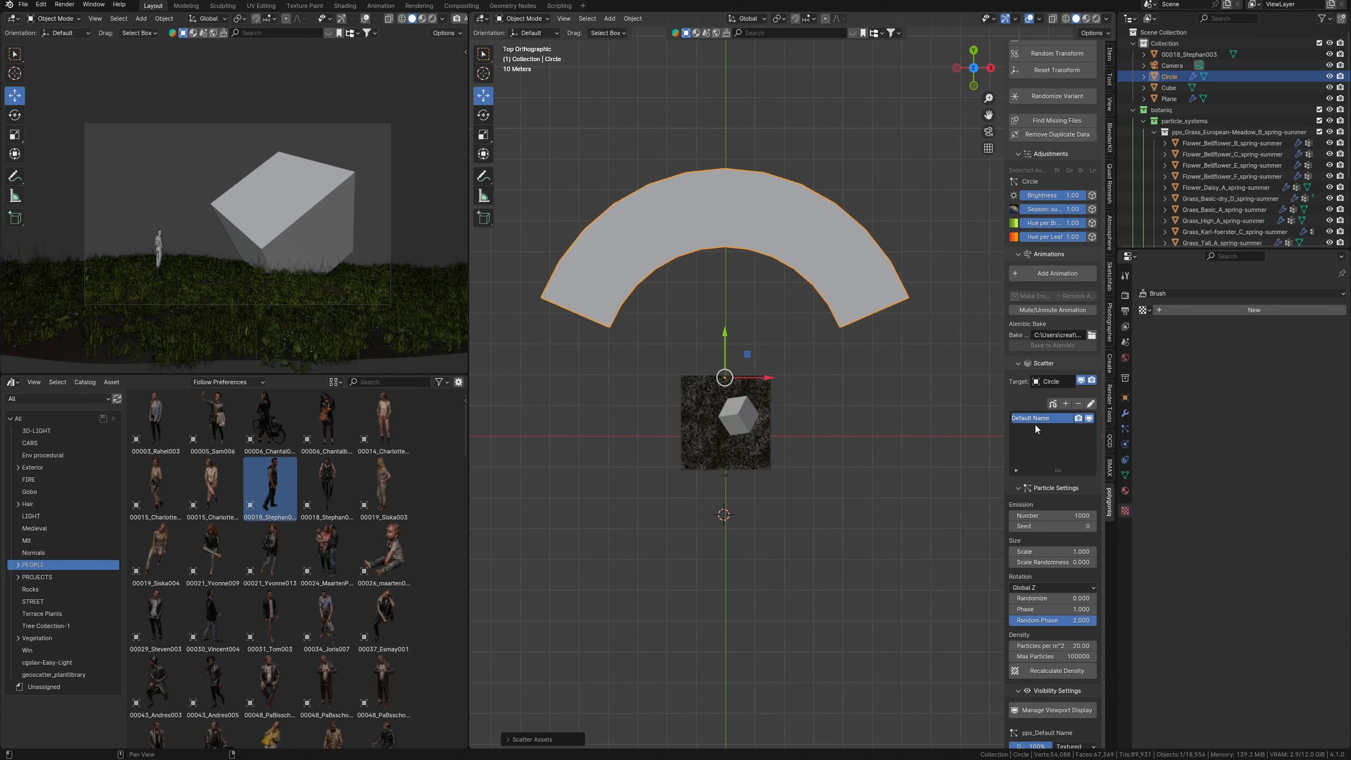
pyautogui.scroll(-8, 1050, 495)
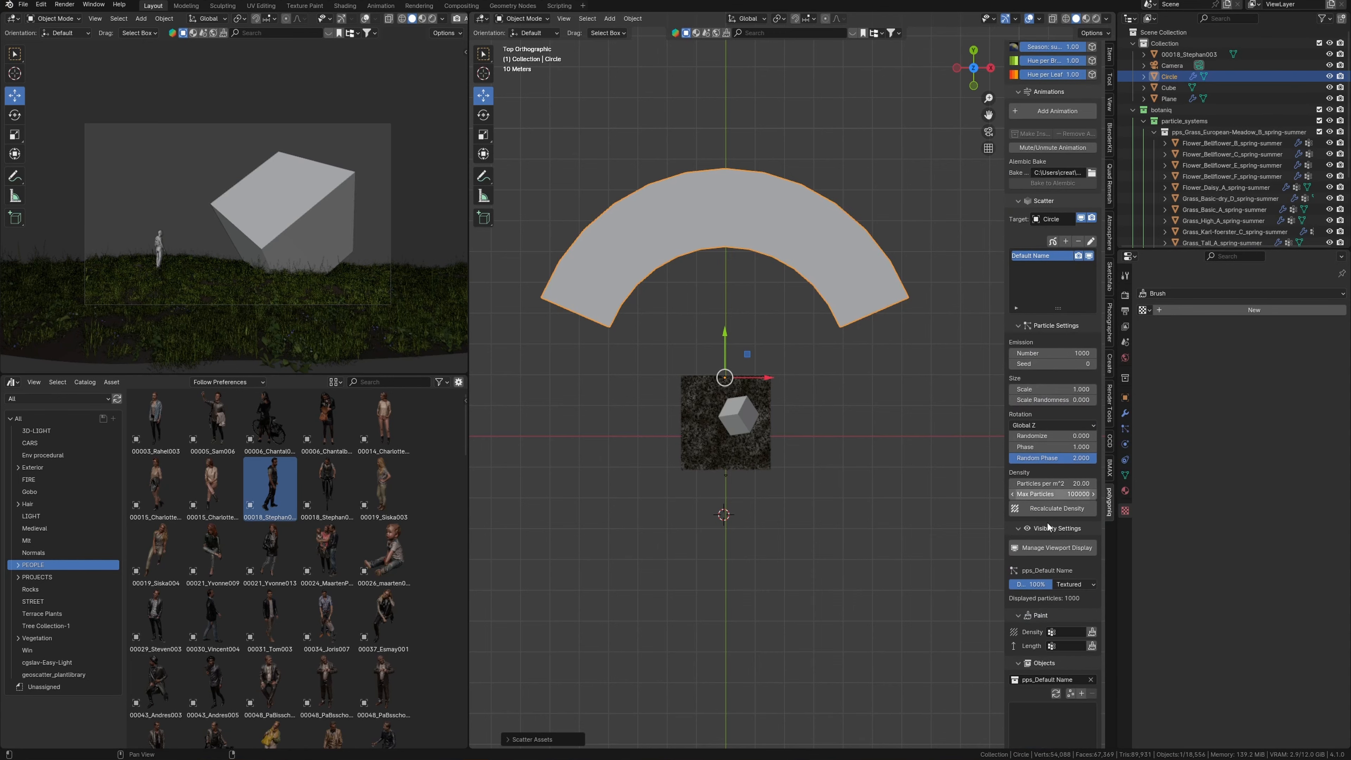
pyautogui.click(1078, 668)
pyautogui.click(1085, 660)
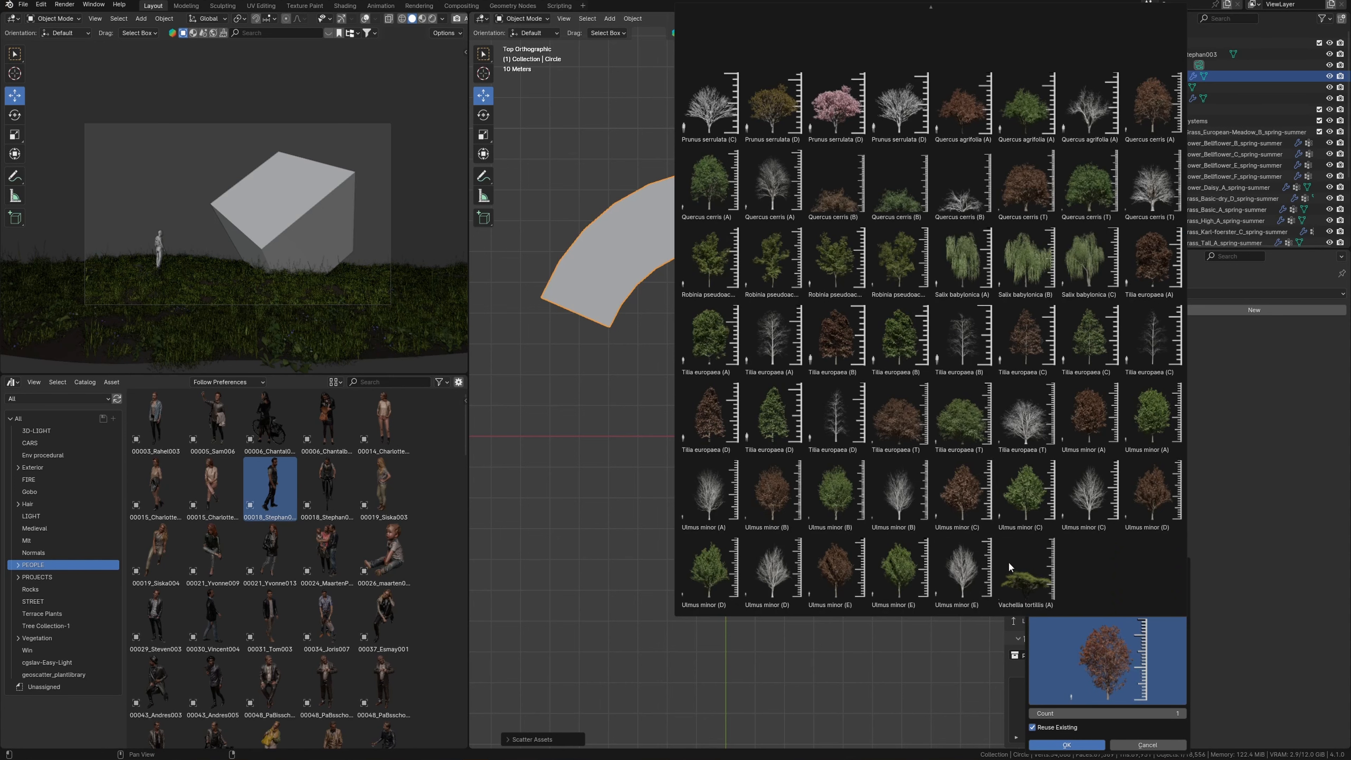
pyautogui.click(962, 429)
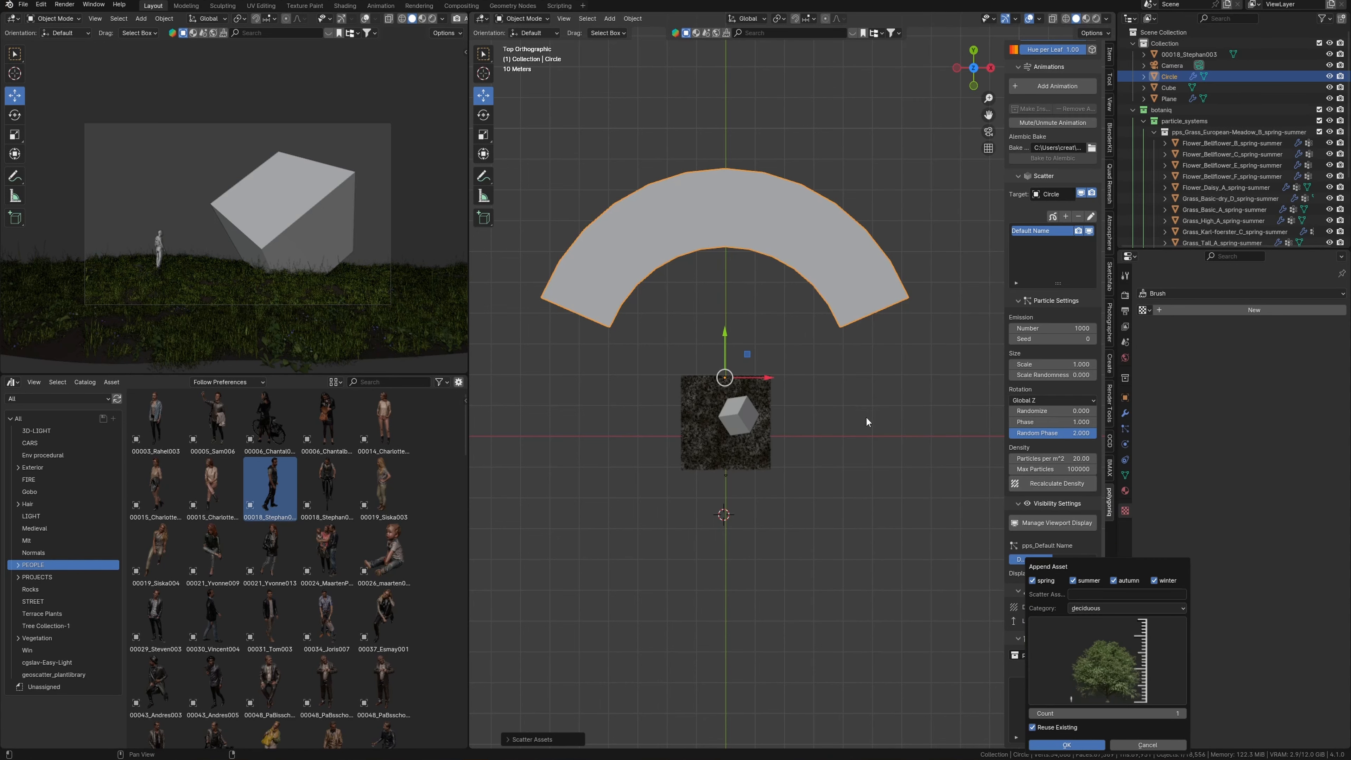
pyautogui.click(1066, 745)
# - Set the arc's tree scatter to 50 particles, trying a scale randomness of 0.2 before setting it to 0.5
pyautogui.doubleClick(1053, 535)
pyautogui.write('50')
pyautogui.press('Return')
pyautogui.moveTo(851, 479); pyautogui.dragTo(830, 341, button='middle')
pyautogui.doubleClick(1054, 583)
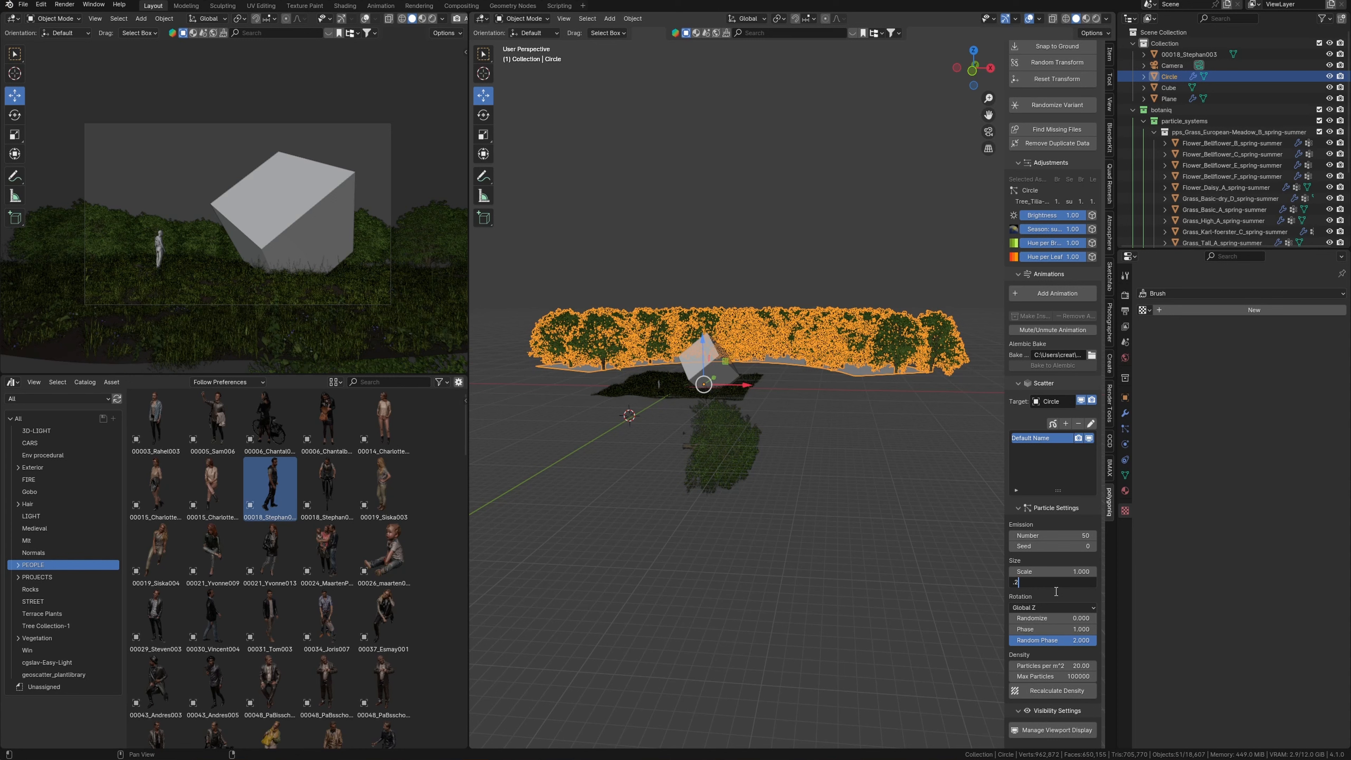
pyautogui.write('0.2')
pyautogui.press('Return')
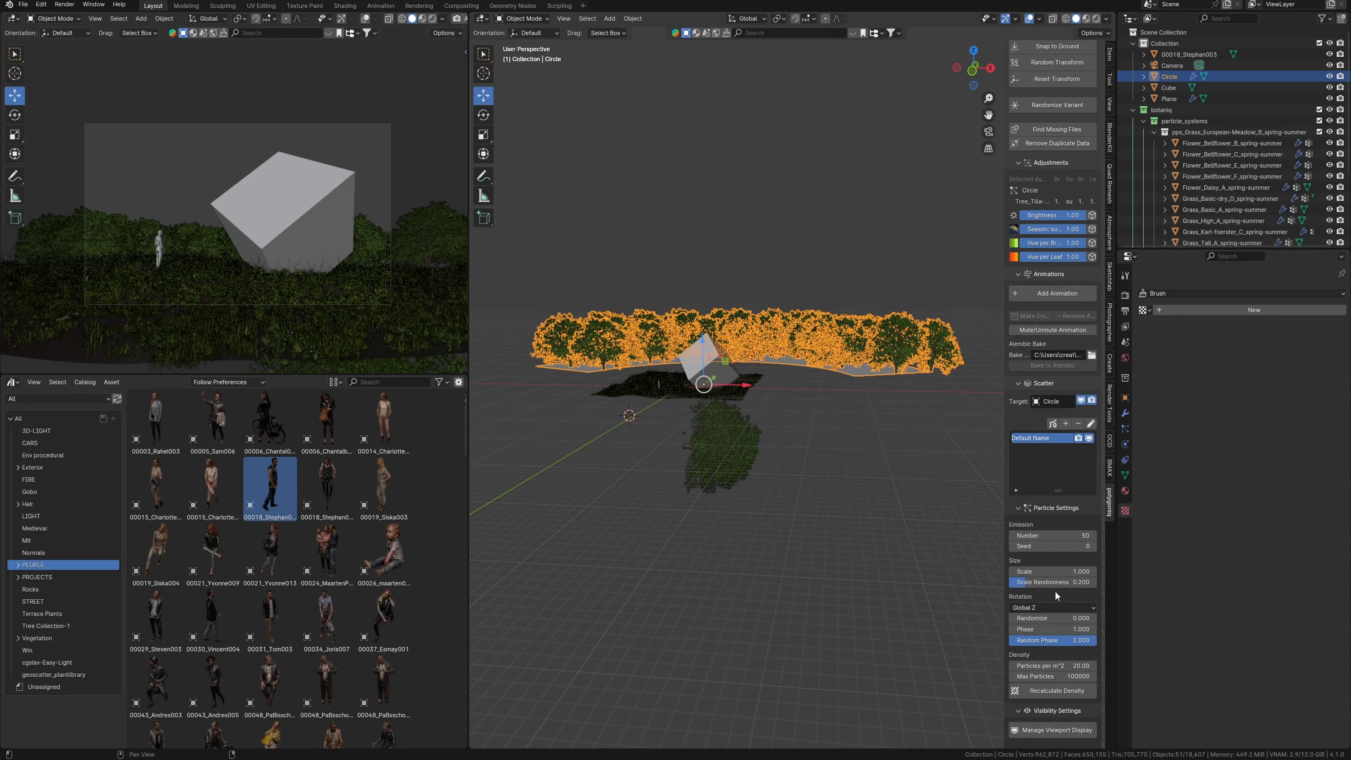
pyautogui.doubleClick(1043, 582)
pyautogui.press('BackSpace')
pyautogui.write('0.5')
pyautogui.press('Return')
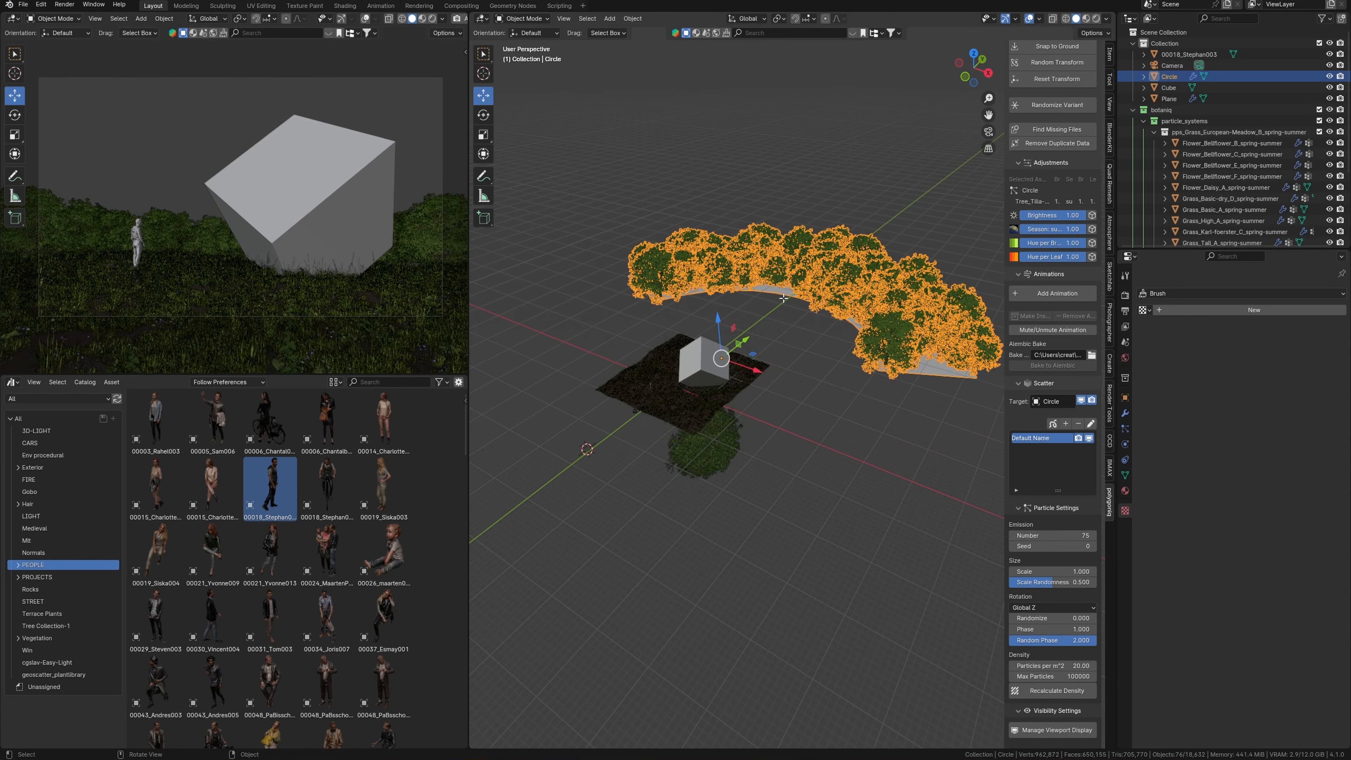
# - Enable proportional editing and lower the selected face of the arc mesh slightly along Z with a wide falloff
pyautogui.press('Tab')
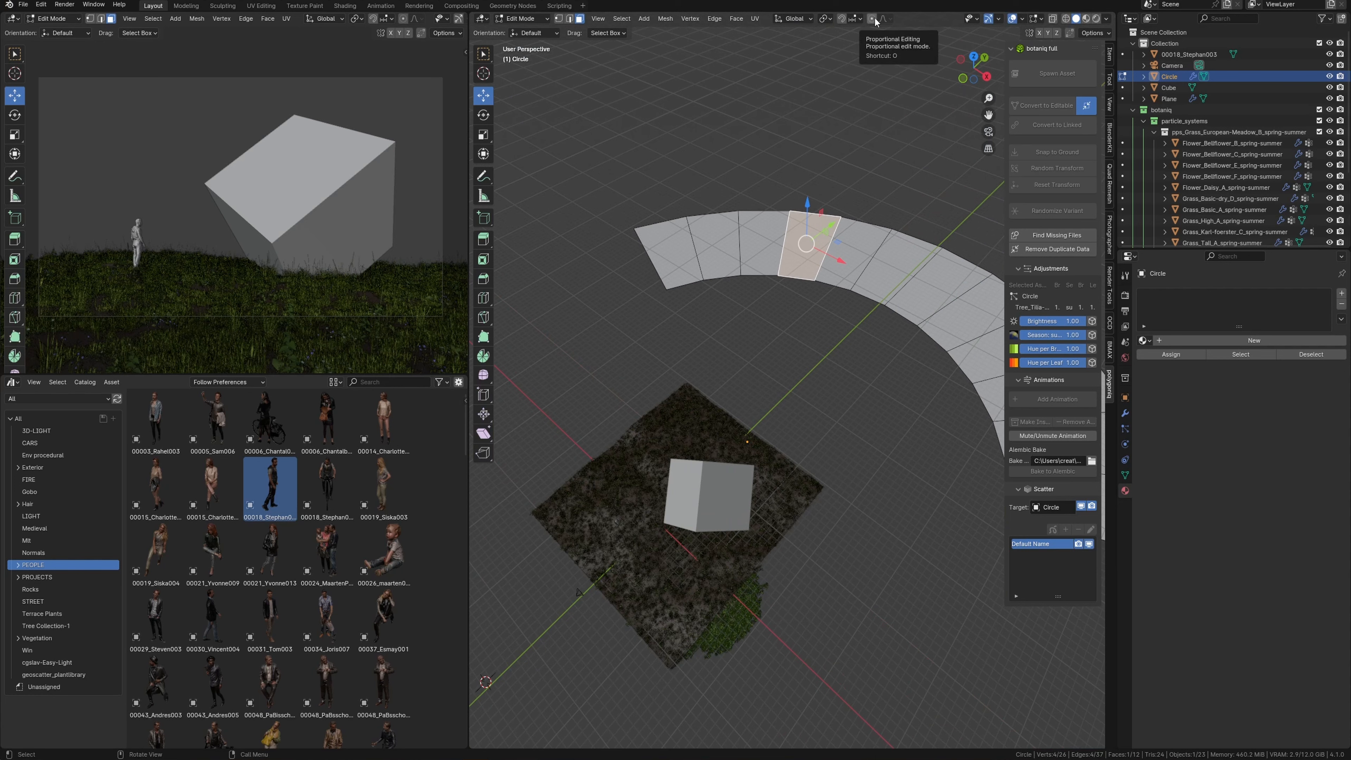
pyautogui.click(871, 18)
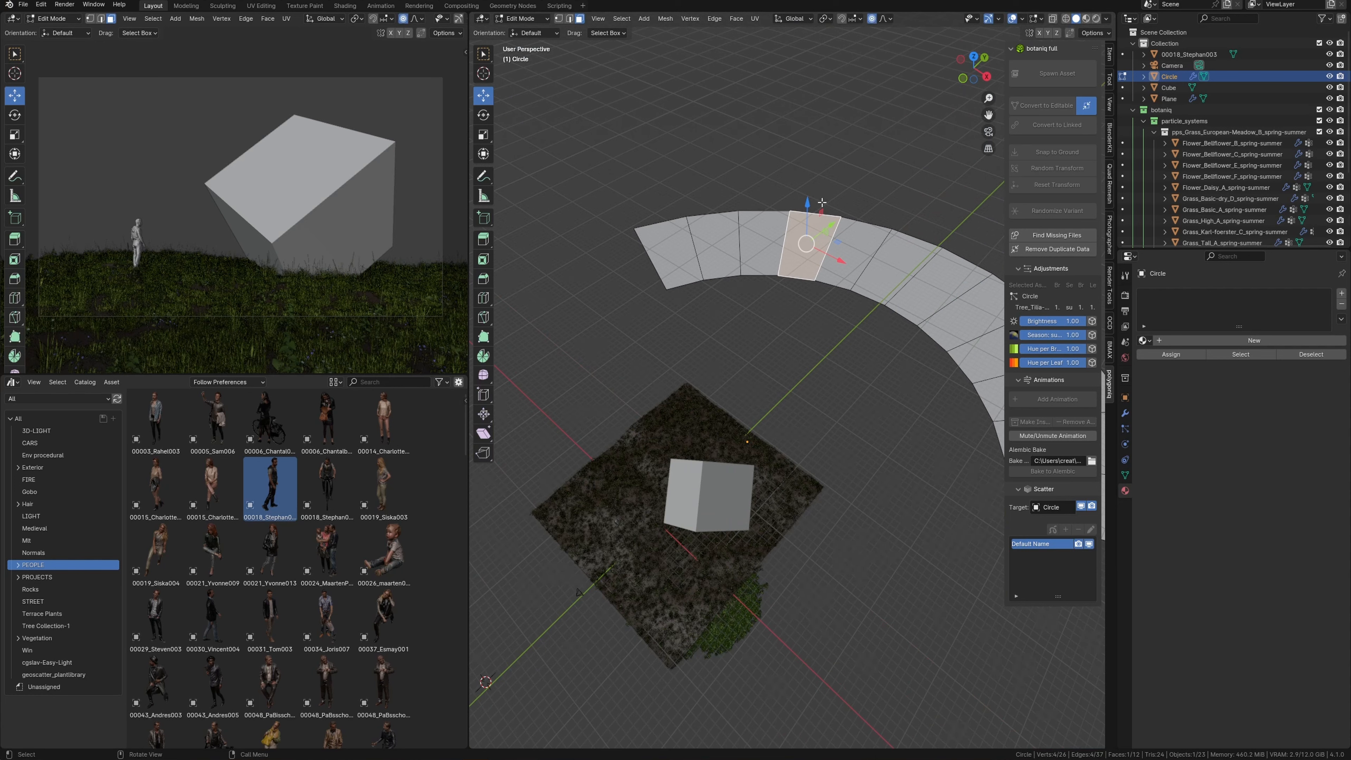
pyautogui.moveTo(808, 203); pyautogui.dragTo(807, 214)
pyautogui.scroll(-8, 806, 213)
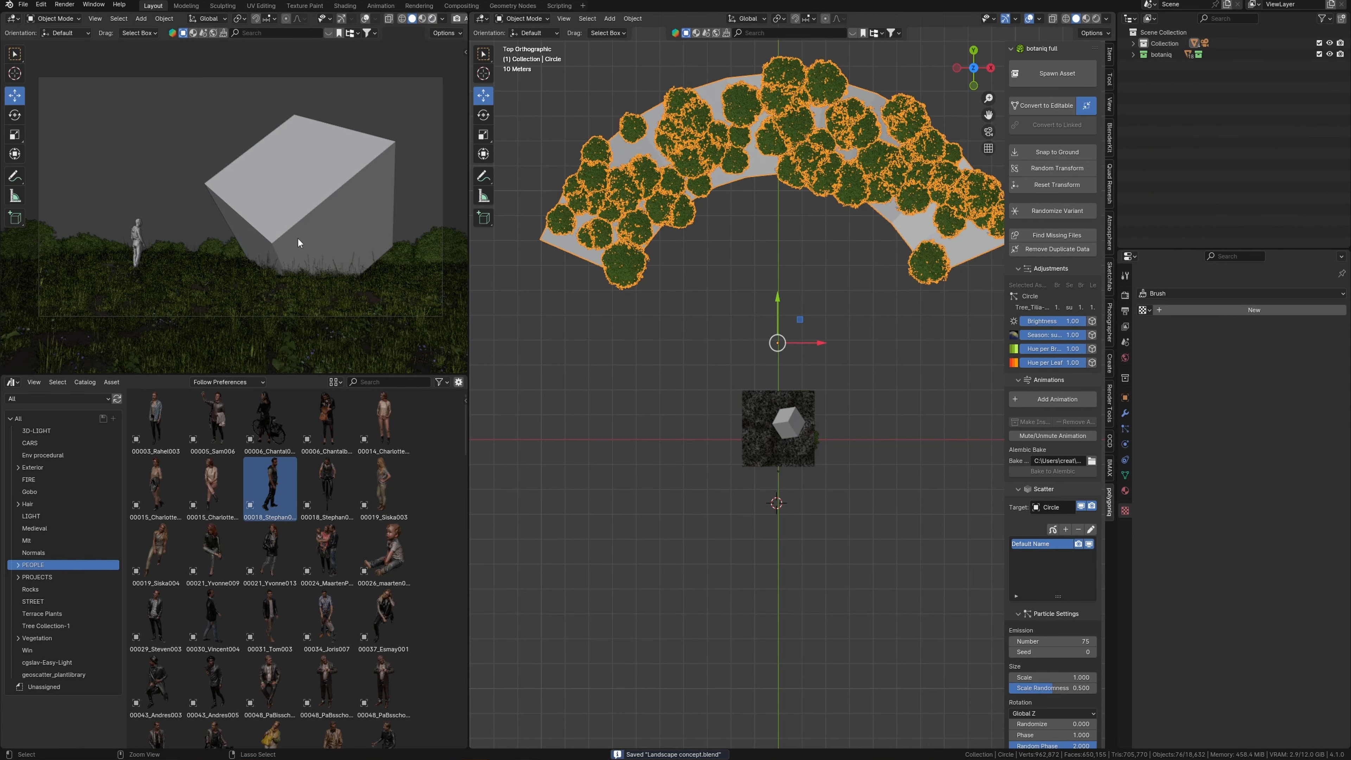
# - Preview the camera view as rendered, search the HDR library for clouds and download Farm Field (Pure Sky) at 4096 resolution
pyautogui.hotkey('shift', 'z')
pyautogui.press('t')
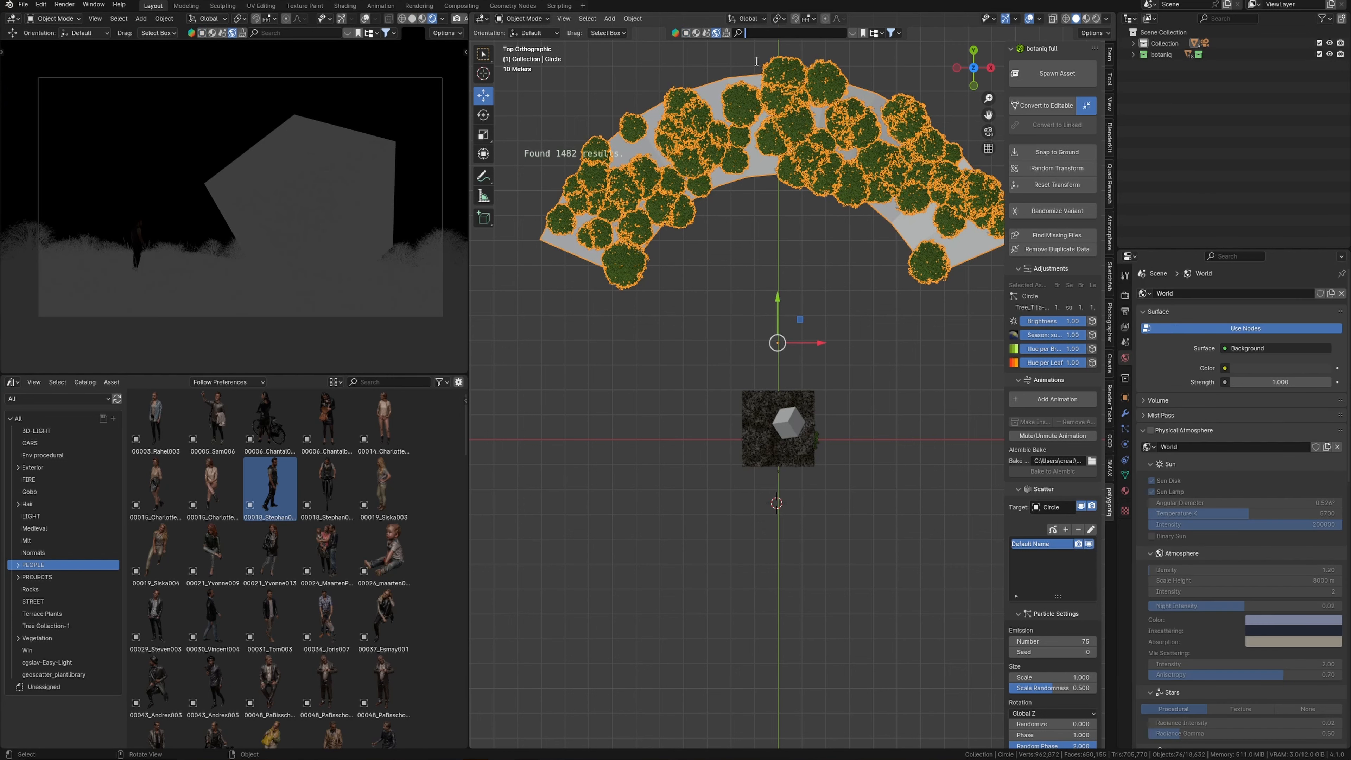
pyautogui.write('clouds')
pyautogui.press('Return')
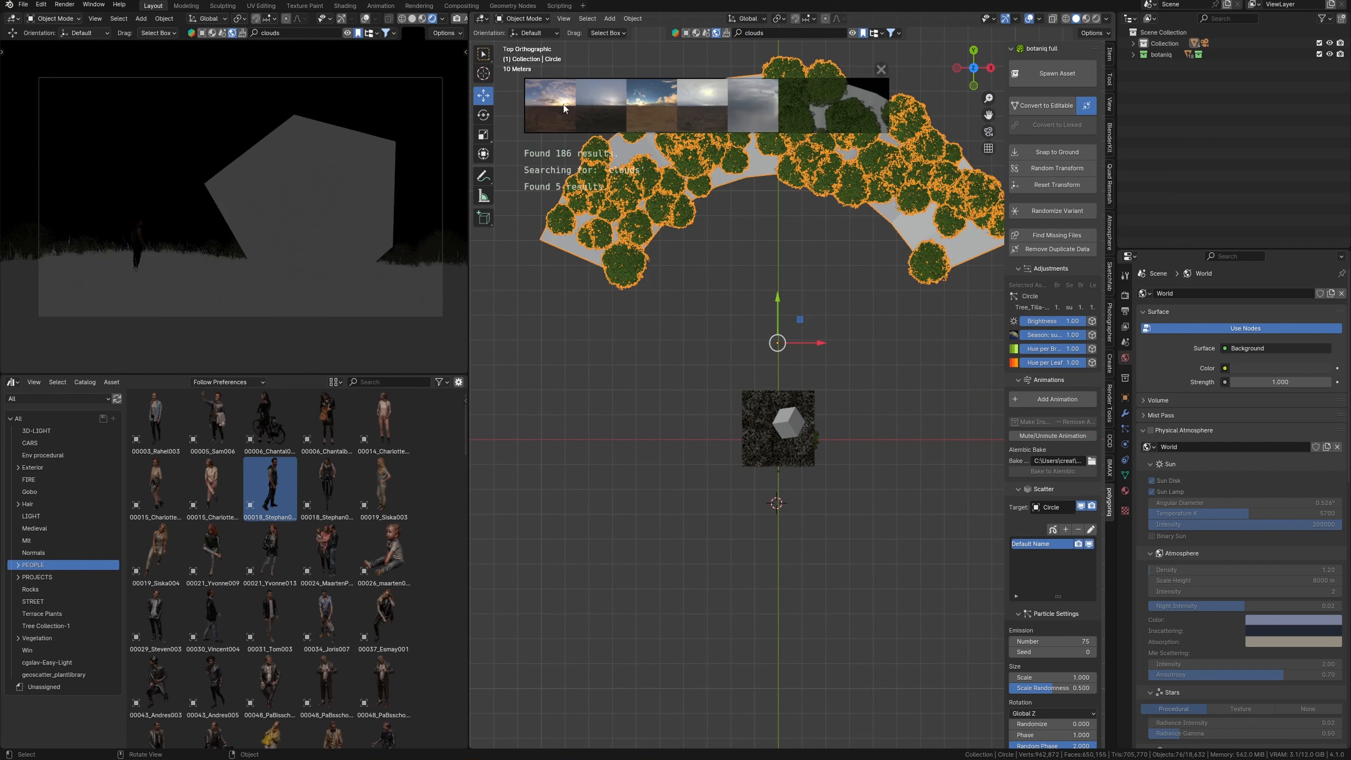
pyautogui.moveTo(752, 110)
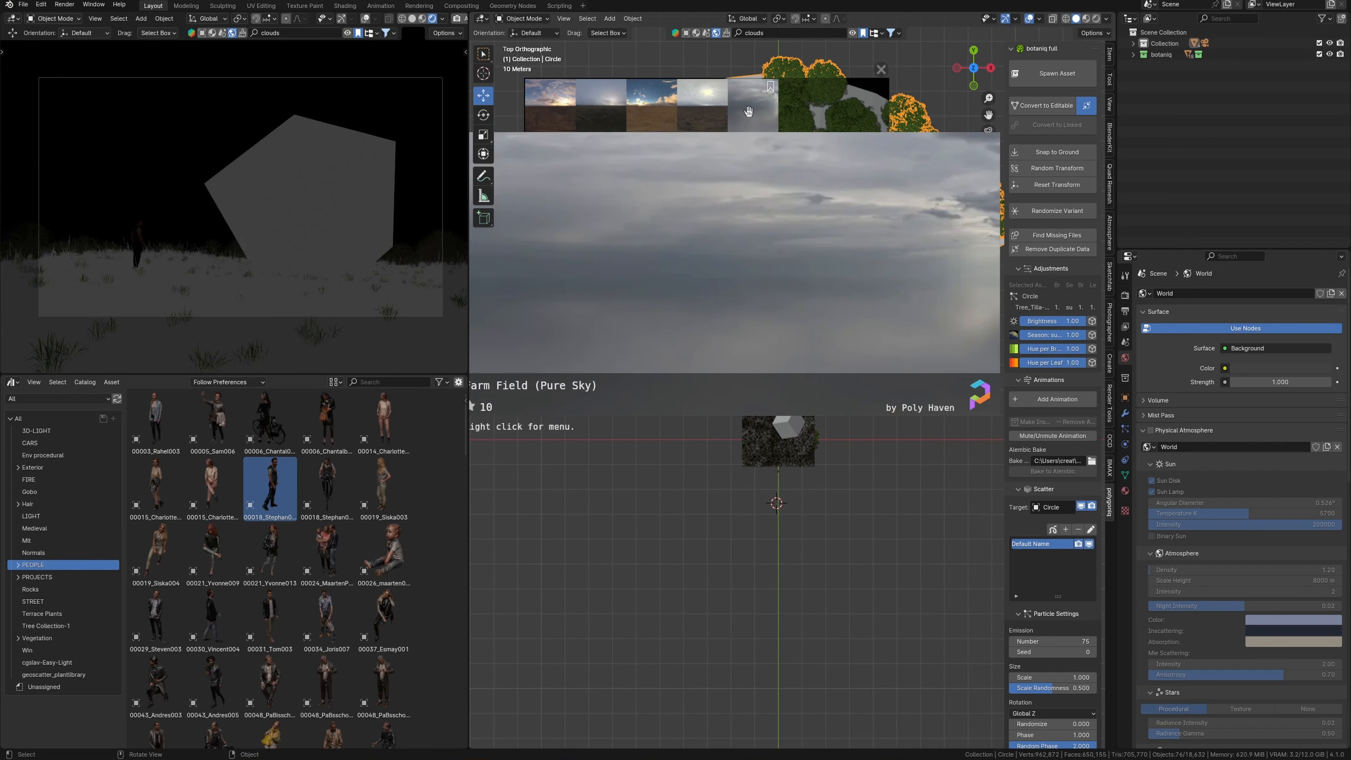
pyautogui.click(761, 128)
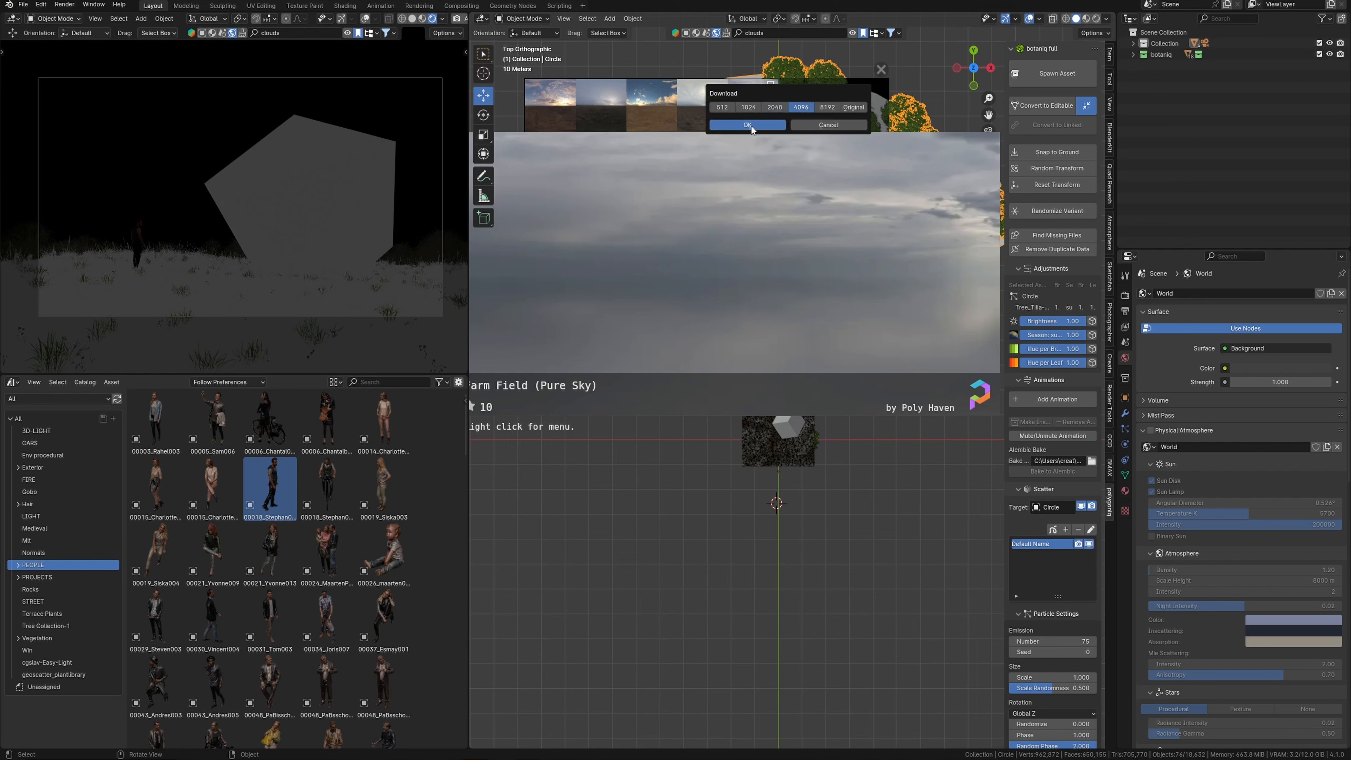
pyautogui.click(751, 125)
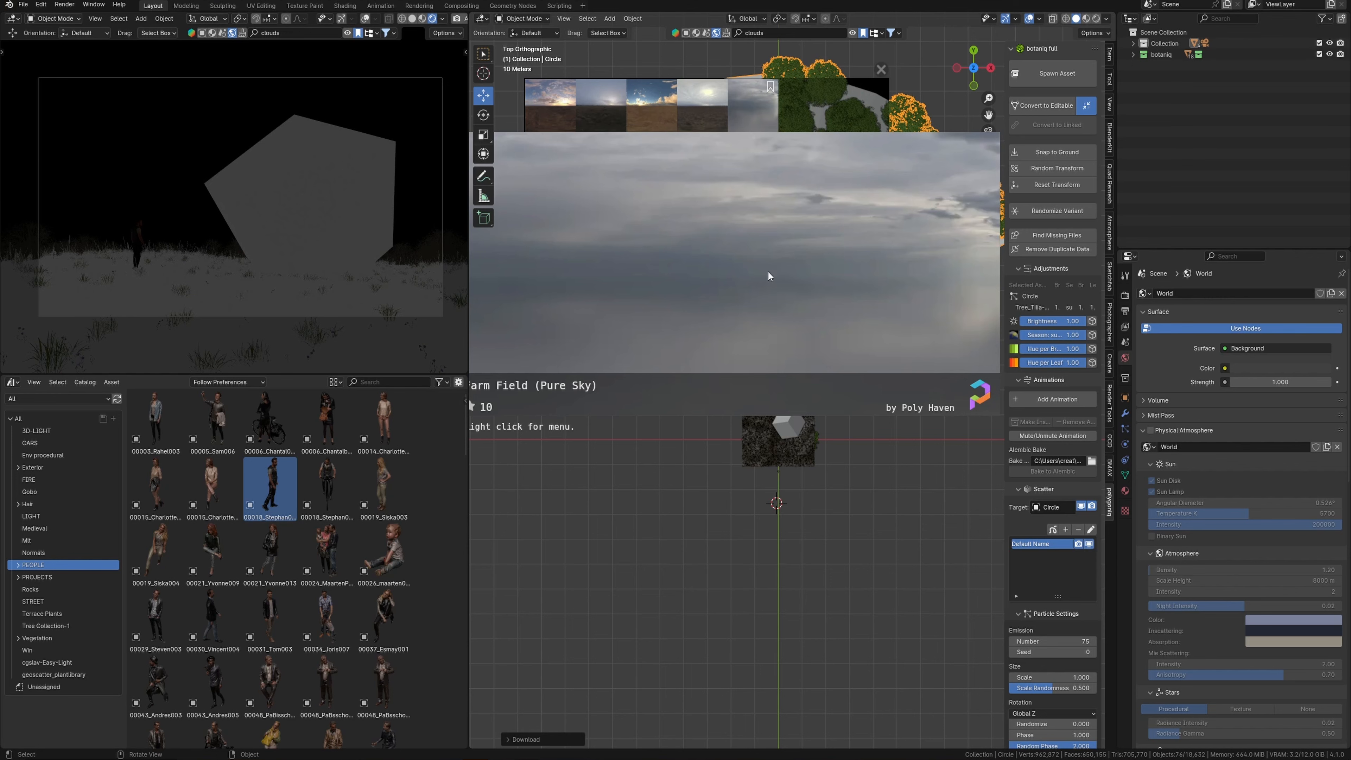
# - Switch the render engine to Cycles and limit the rendered preview to a region around the camera frame
pyautogui.click(1125, 295)
pyautogui.click(1283, 293)
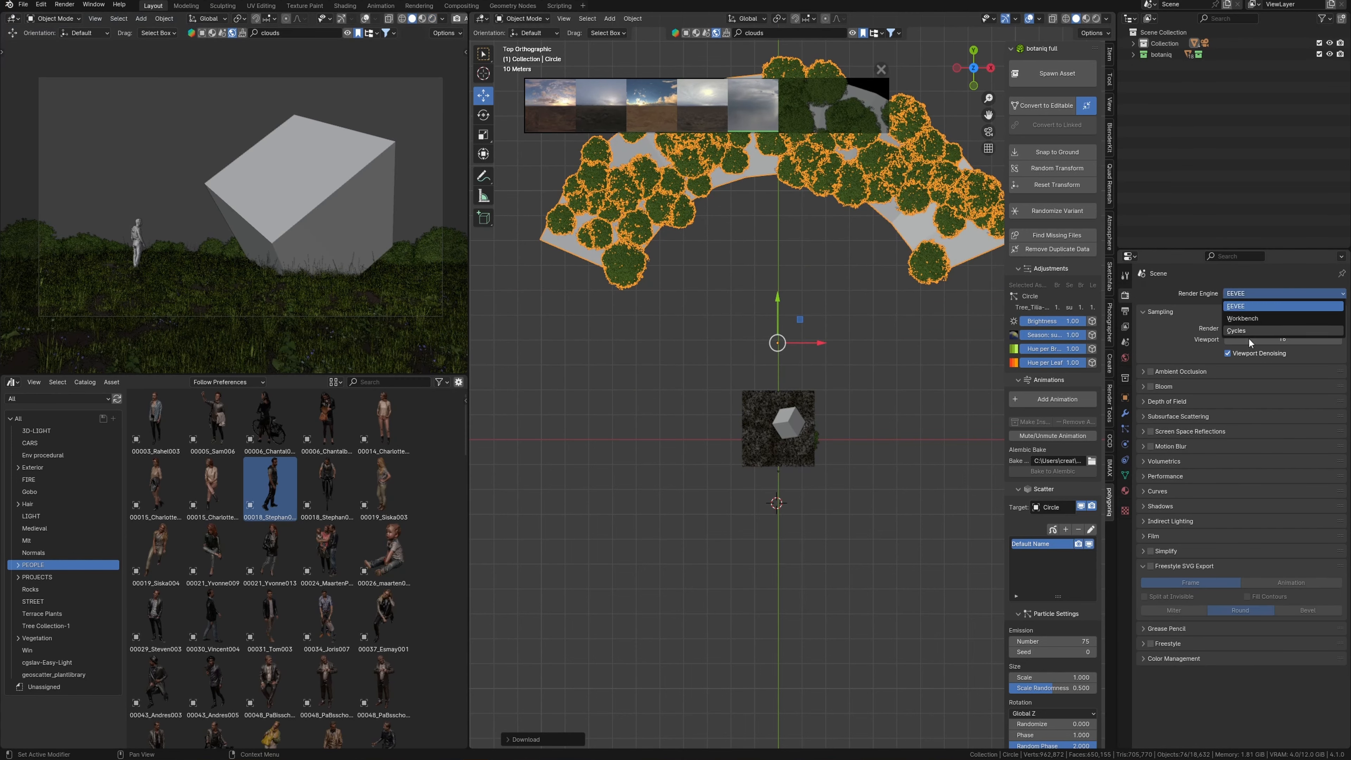
pyautogui.click(1247, 332)
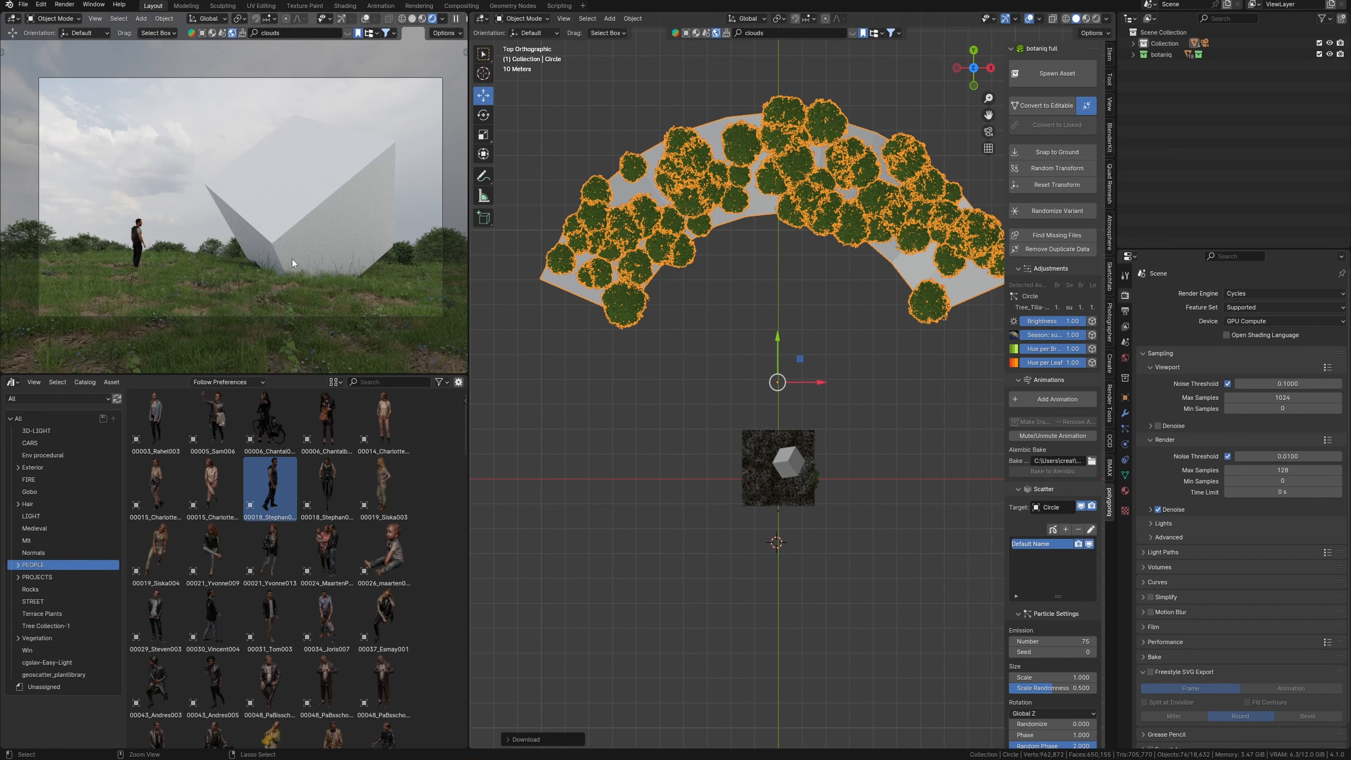
pyautogui.hotkey('ctrl', 'b')
pyautogui.moveTo(455, 62); pyautogui.dragTo(51, 327)
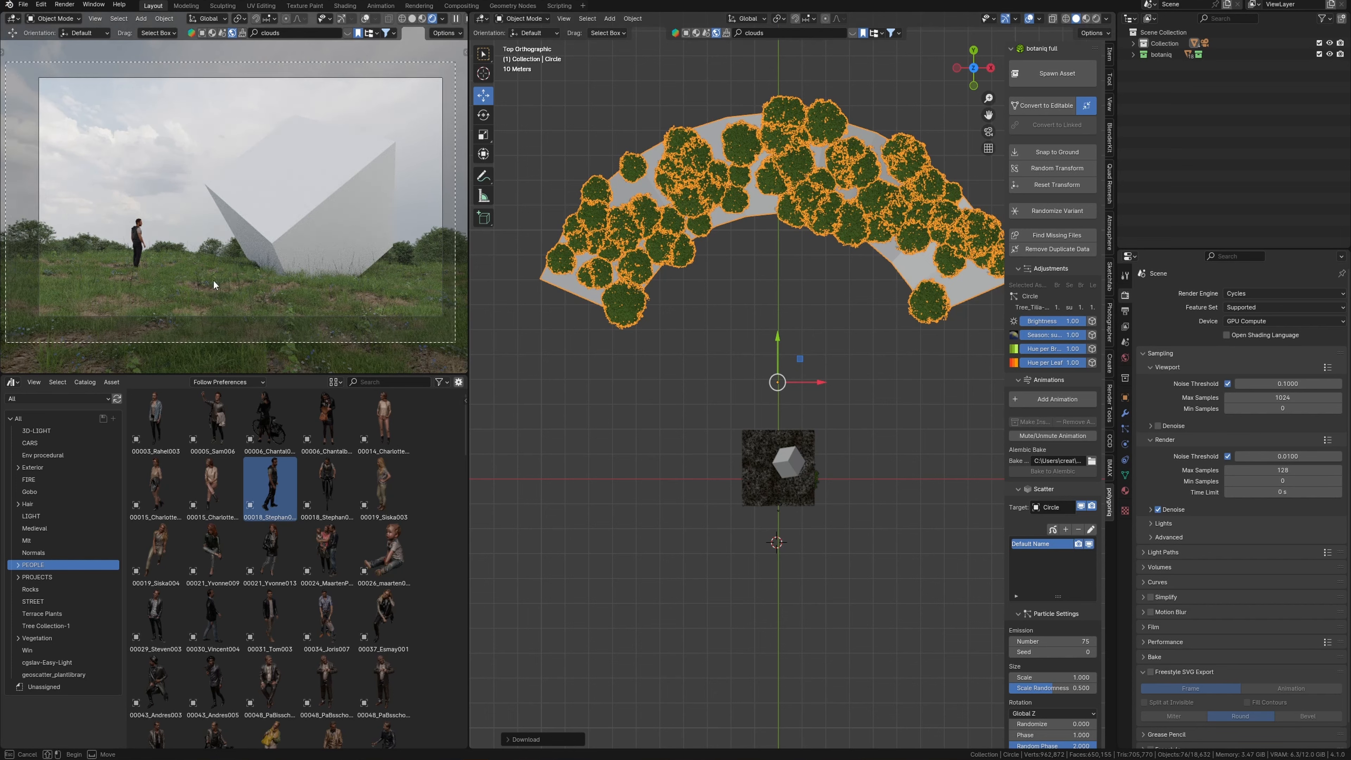
# - Open the world's shader nodes in place of the asset library and set the sky Mapping node's Z rotation to -160°
pyautogui.click(12, 381)
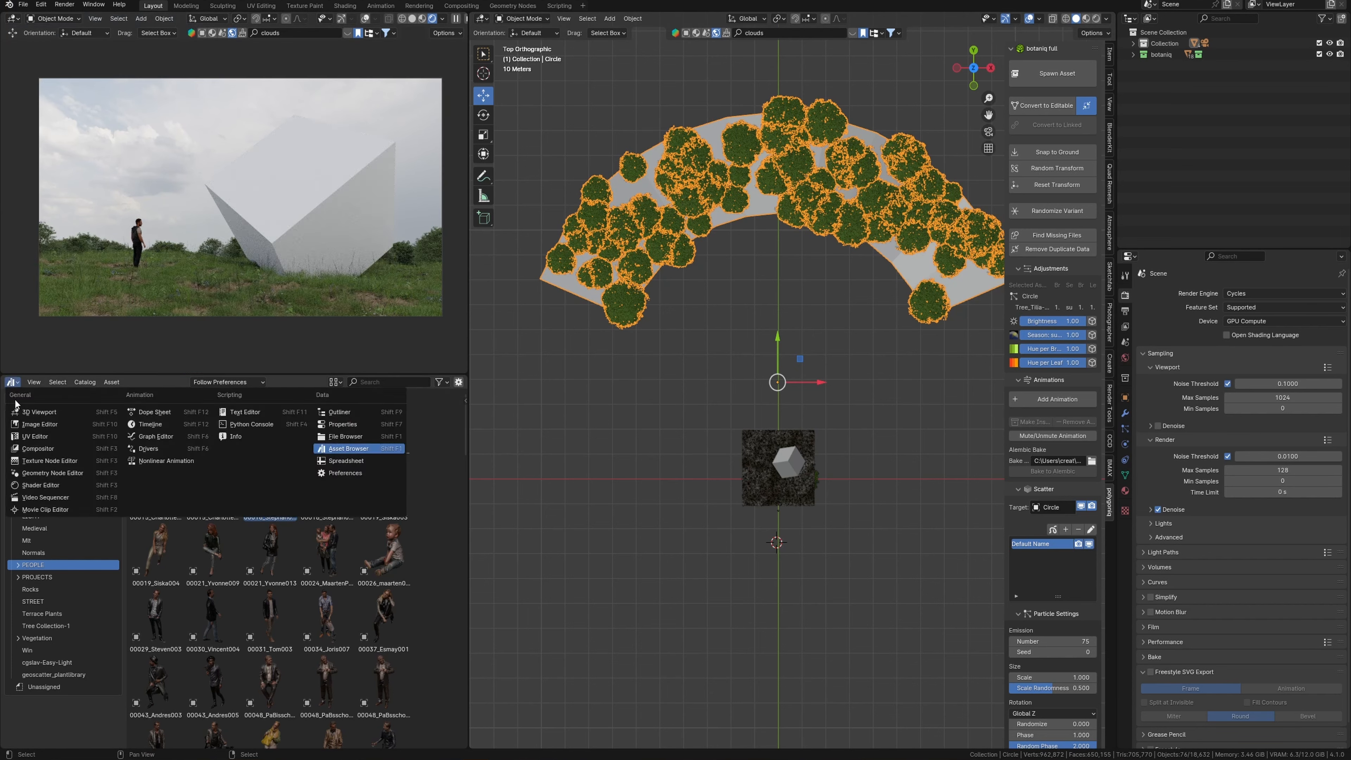
pyautogui.click(46, 485)
pyautogui.click(47, 382)
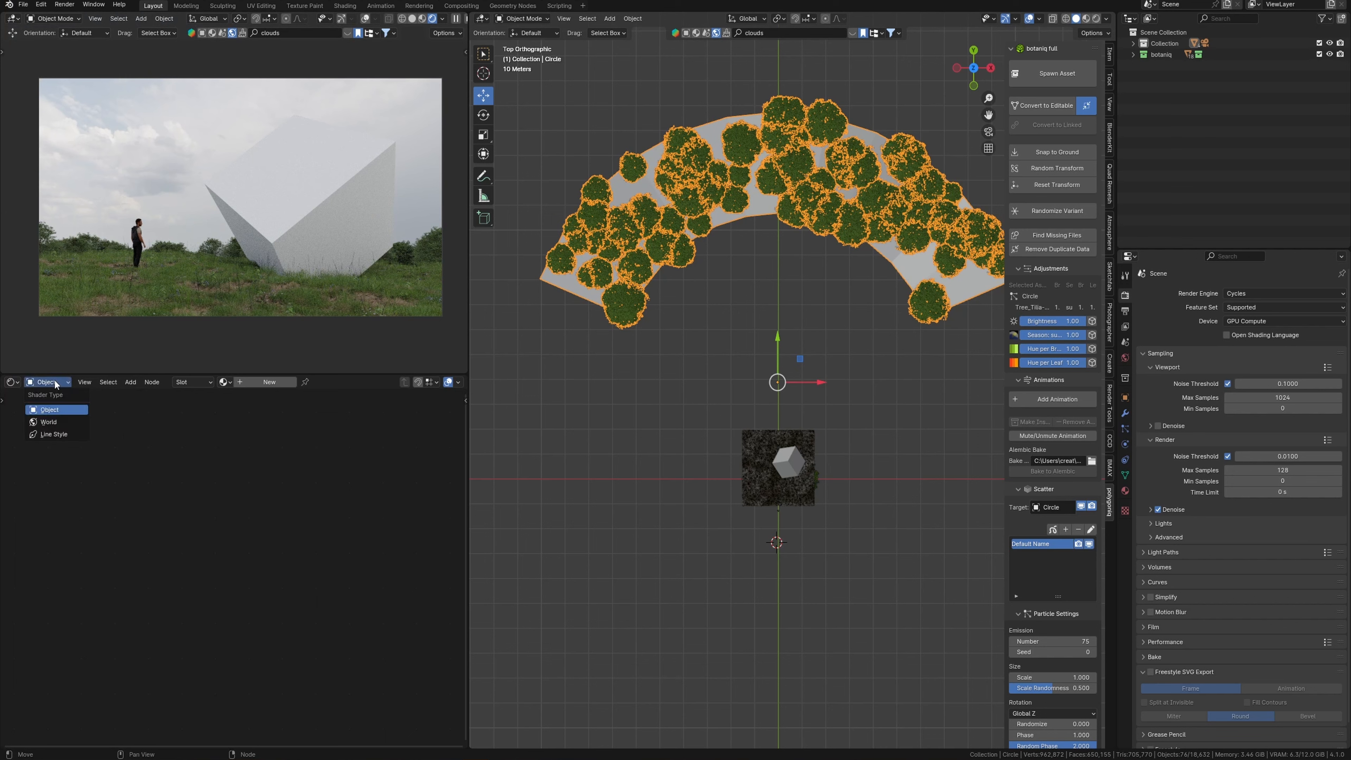
pyautogui.click(47, 420)
pyautogui.moveTo(99, 703); pyautogui.dragTo(359, 519, button='middle')
pyautogui.moveTo(226, 611); pyautogui.dragTo(299, 579, button='middle')
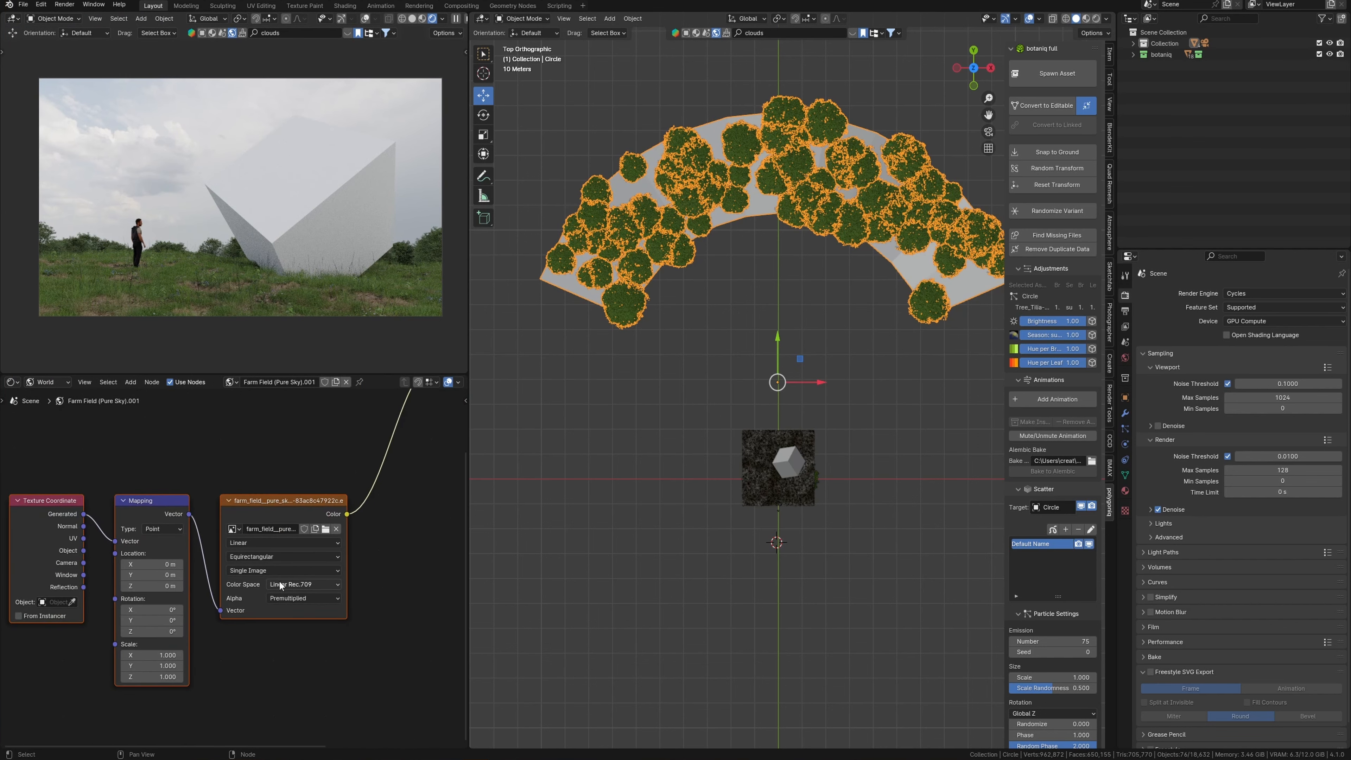
pyautogui.click(153, 631)
pyautogui.write('-160')
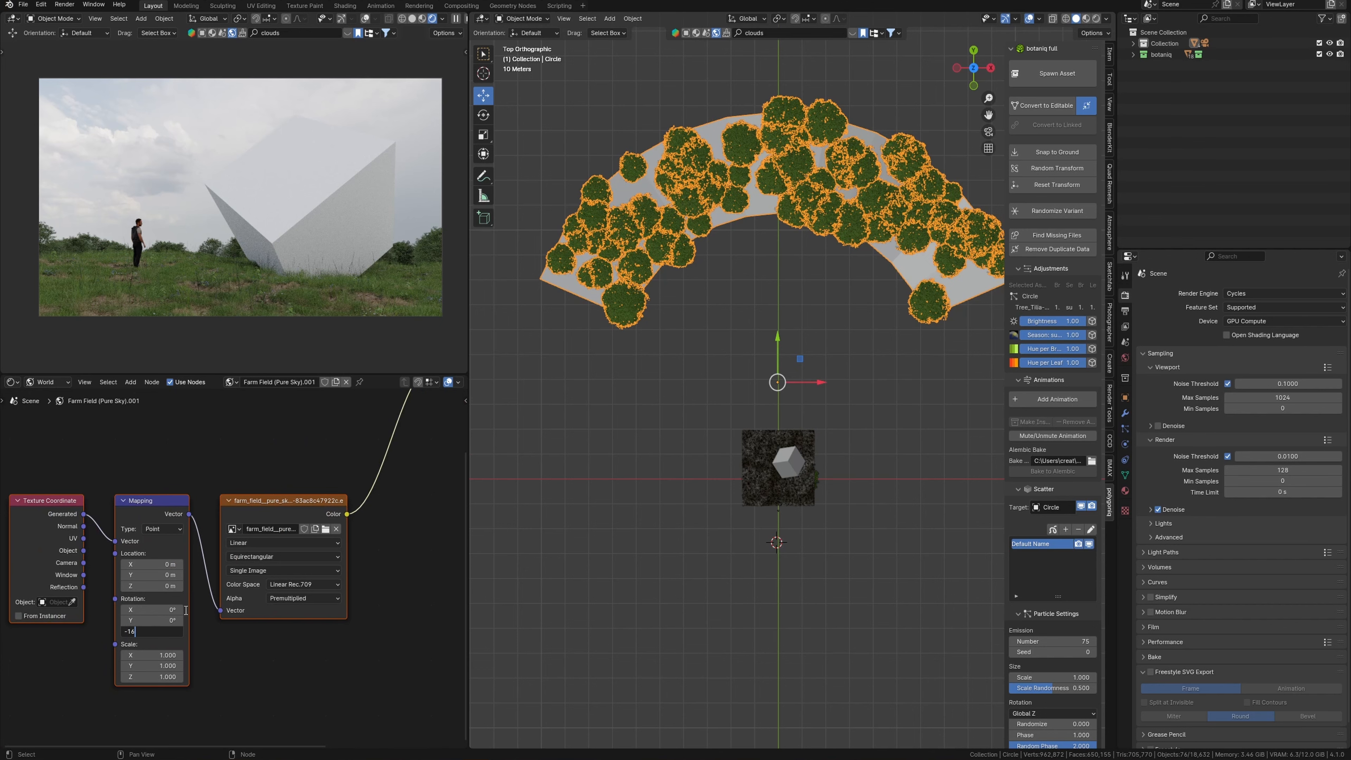
pyautogui.press('Return')
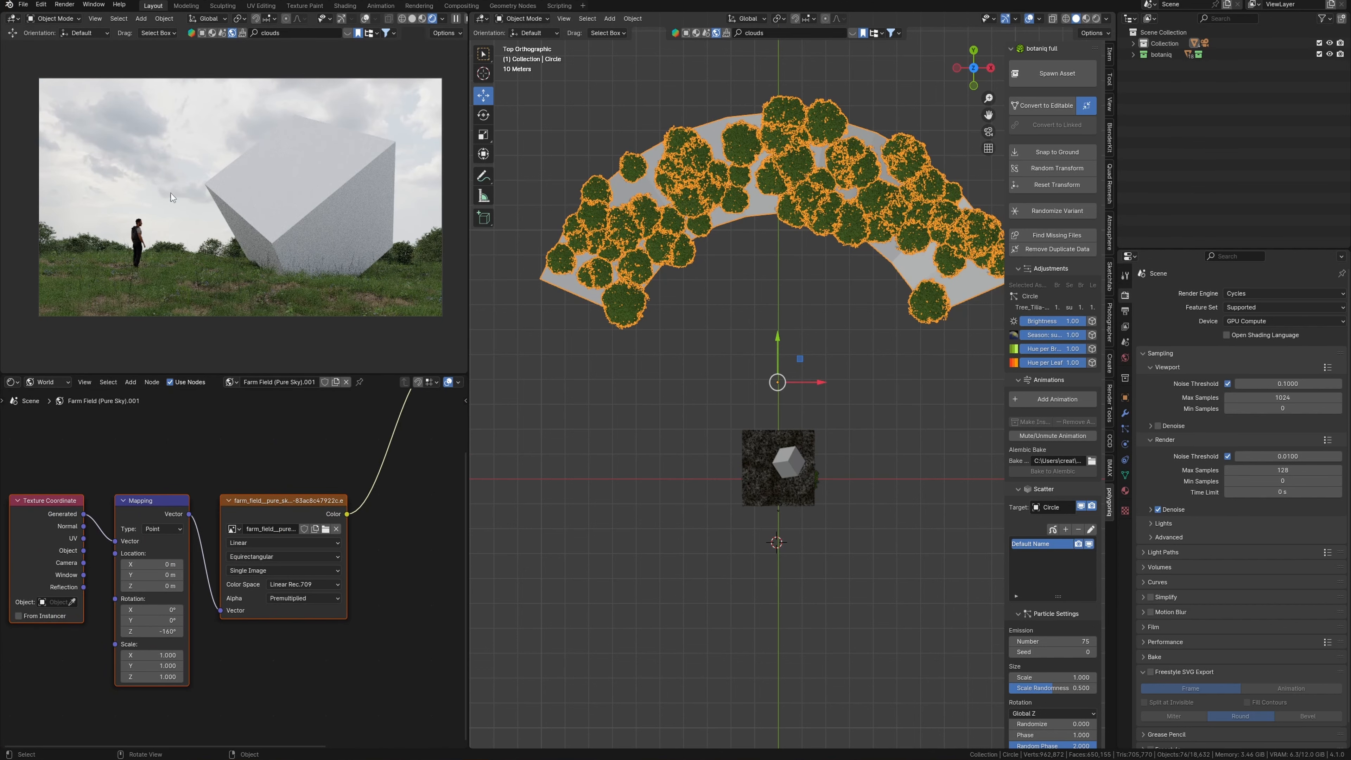
# - Add a cube mesh in front of the terrain and scale it up to roughly the terrain's footprint
pyautogui.scroll(-2, 872, 559)
pyautogui.keyDown('shift'); pyautogui.moveTo(871, 559); pyautogui.dragTo(816, 442, button='middle'); pyautogui.keyUp('shift')
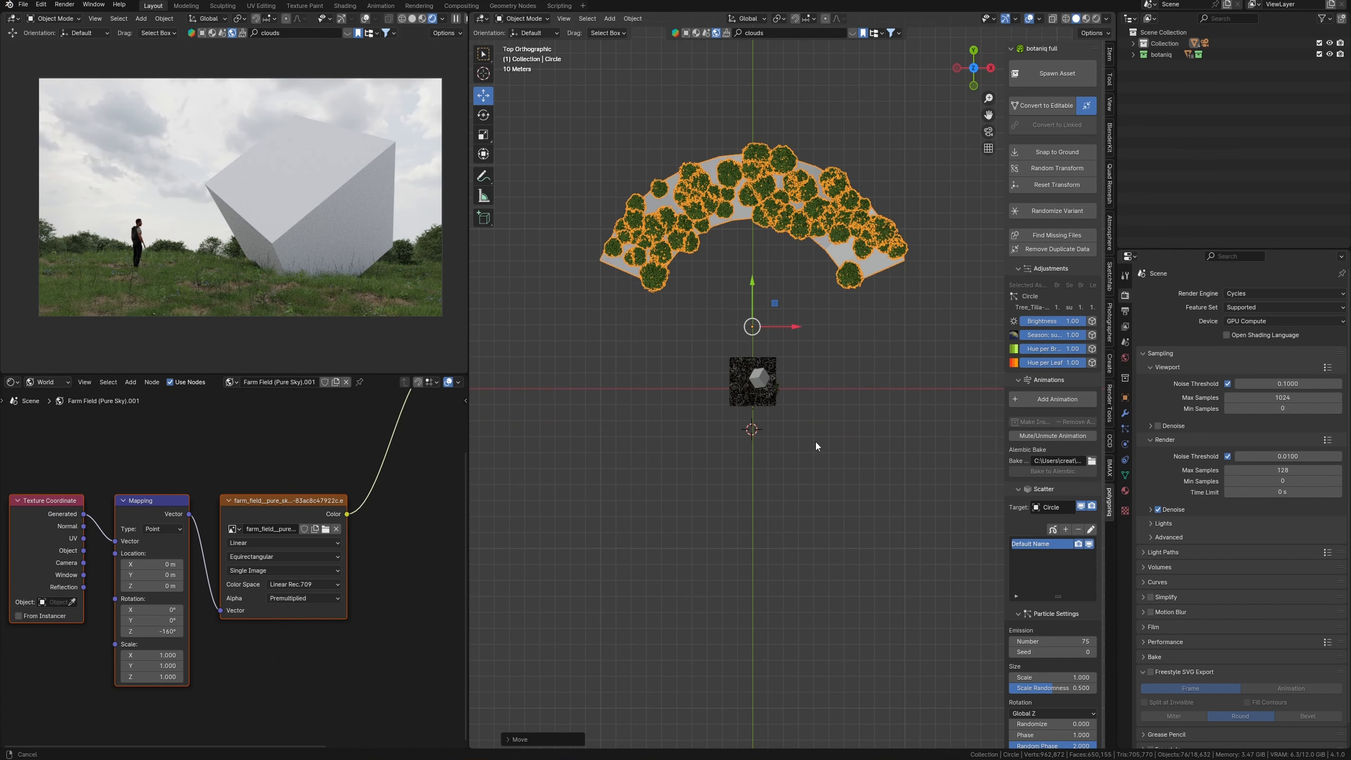
pyautogui.click(791, 456)
pyautogui.hotkey('shift', 'a')
pyautogui.moveTo(792, 456)
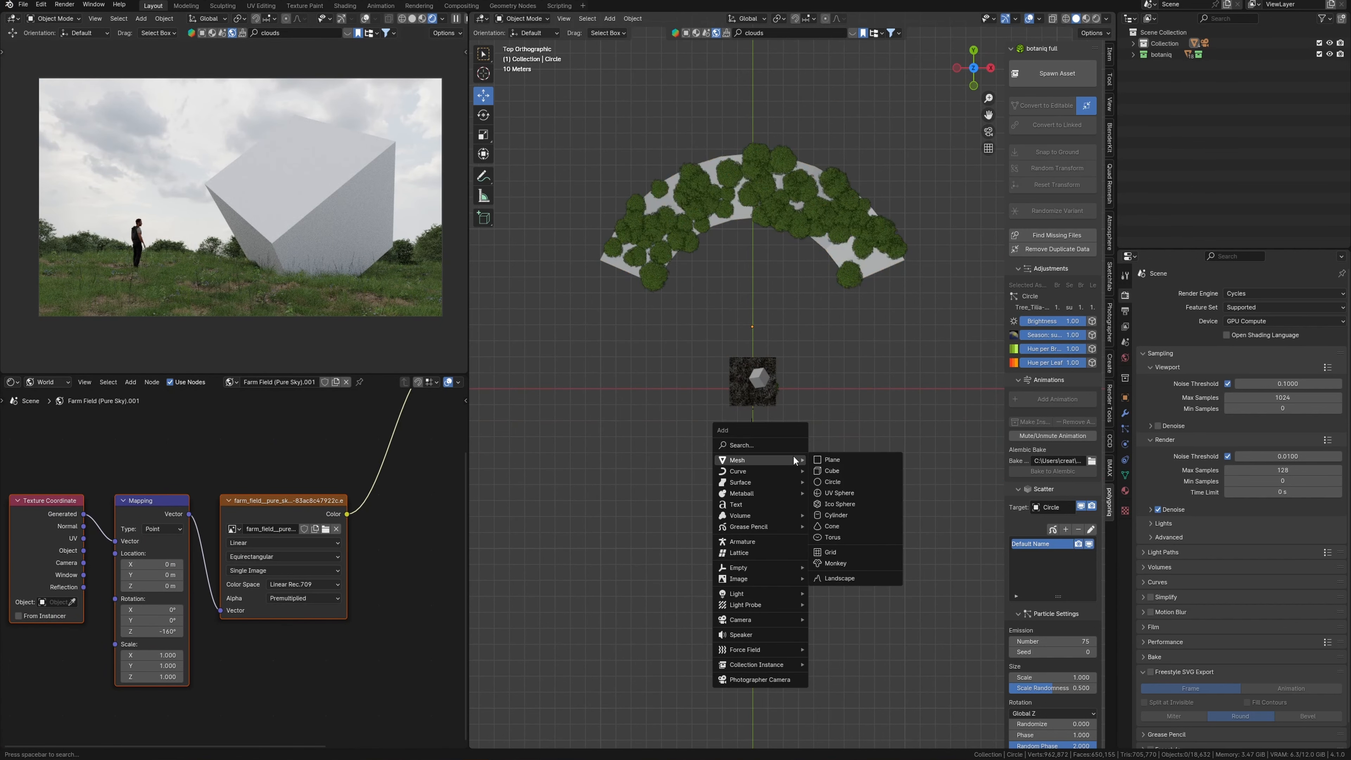
pyautogui.click(841, 471)
pyautogui.scroll(6, 776, 393)
pyautogui.keyDown('shift'); pyautogui.moveTo(737, 429); pyautogui.dragTo(800, 345, button='middle'); pyautogui.keyUp('shift')
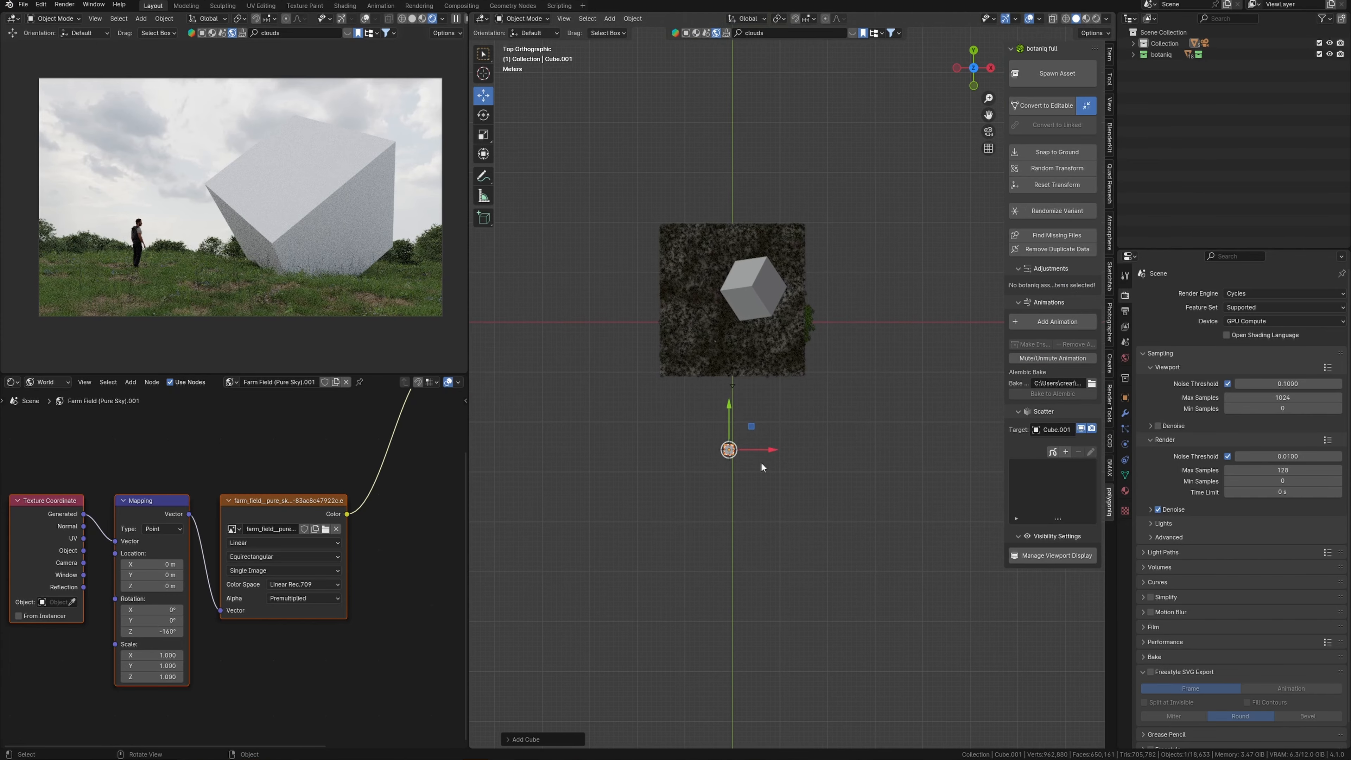
pyautogui.press('s')
pyautogui.click(923, 578)
pyautogui.press('s')
pyautogui.click(893, 593)
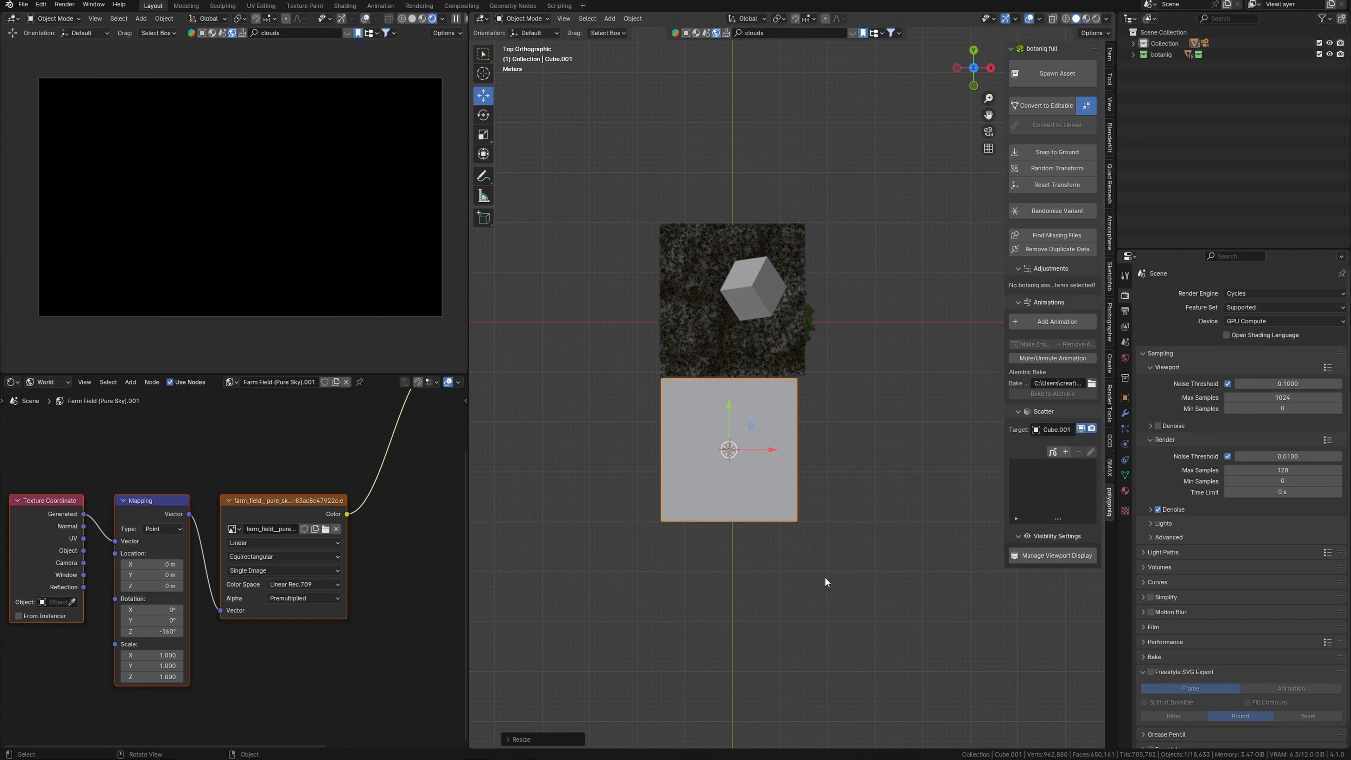
# - Move the new cube over the terrain and flatten it along Z into a thin slab in the front view
pyautogui.press('g')
pyautogui.click(826, 429)
pyautogui.press('KP_1')
pyautogui.scroll(3, 786, 426)
pyautogui.press('s')
pyautogui.press('z')
pyautogui.click(787, 452)
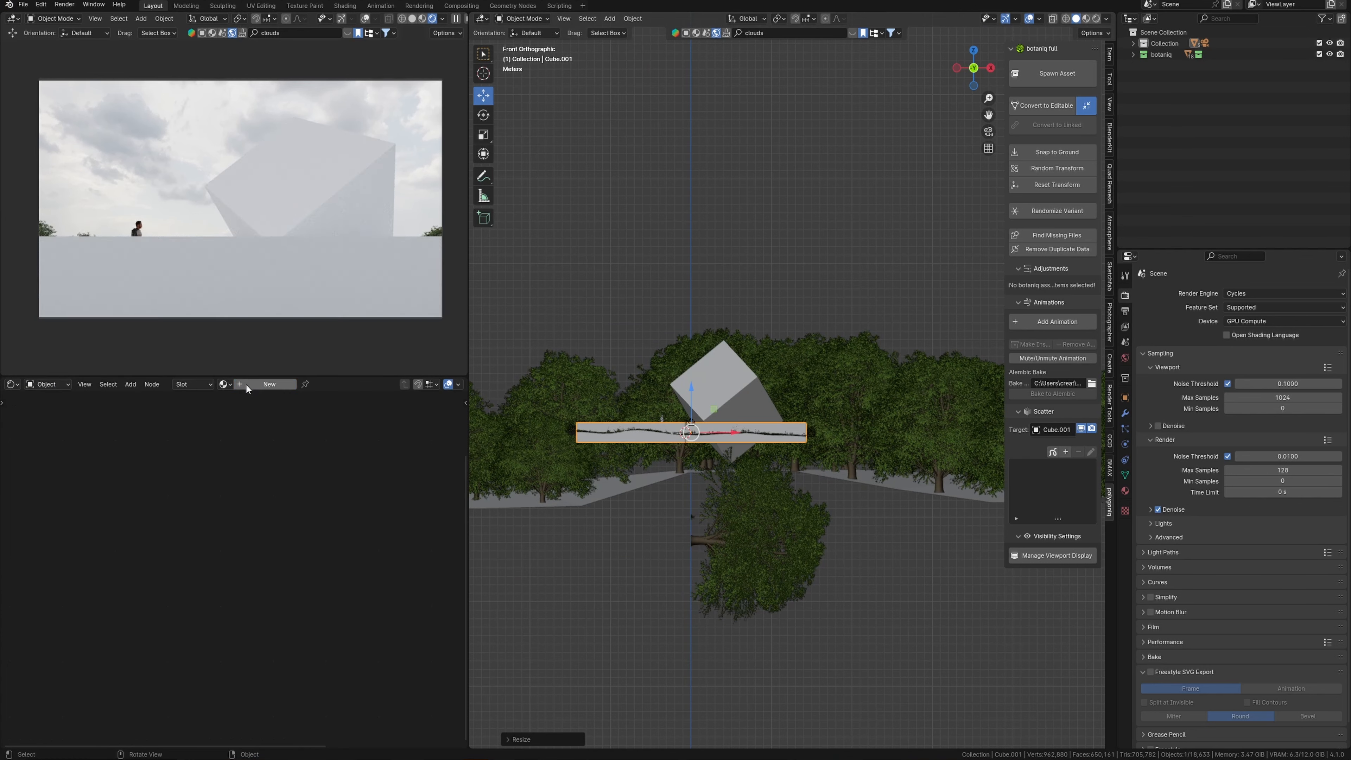
# - Create a material for the slab, replacing its default shader with a Principled Volume of density 0.1 linked to the volume output
pyautogui.click(249, 385)
pyautogui.moveTo(325, 512); pyautogui.dragTo(150, 636, button='middle')
pyautogui.press('x')
pyautogui.hotkey('shift', 'a')
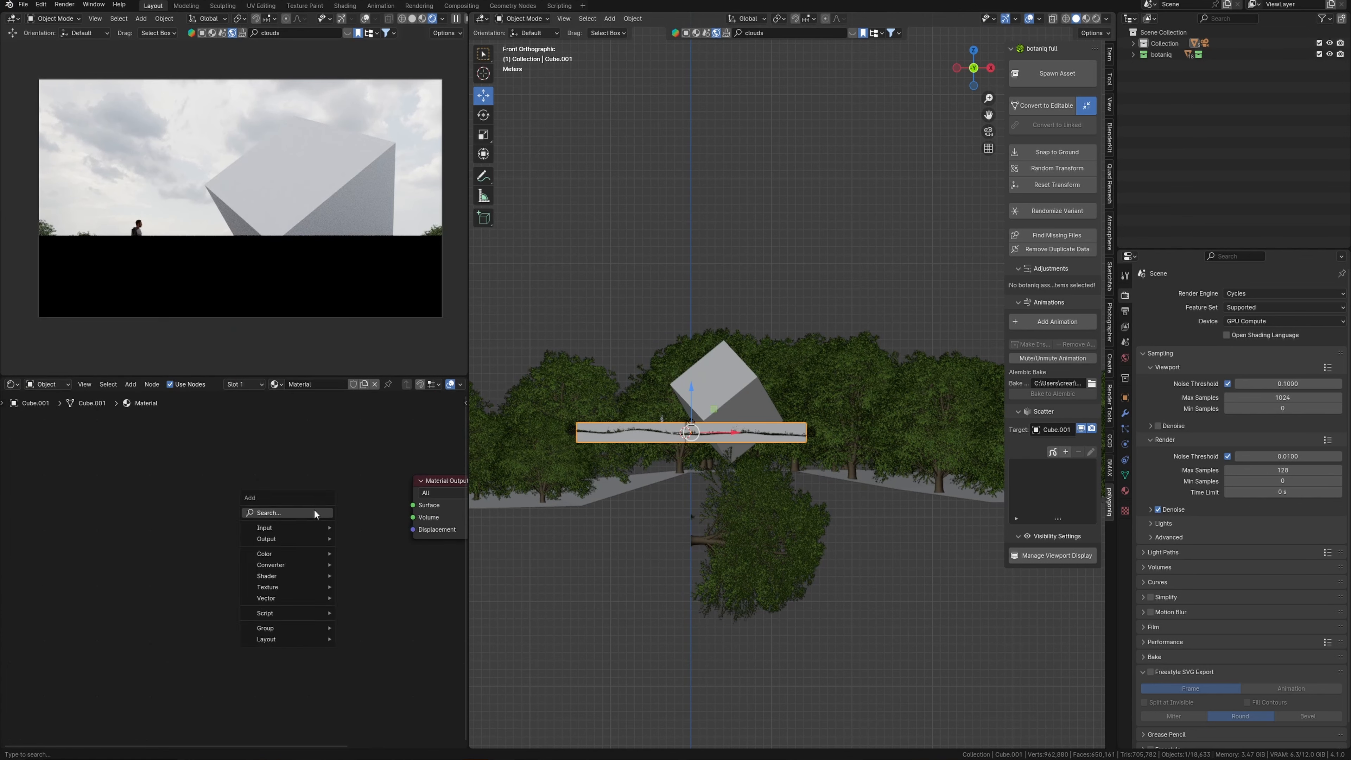
pyautogui.write('pri')
pyautogui.click(369, 541)
pyautogui.click(234, 492)
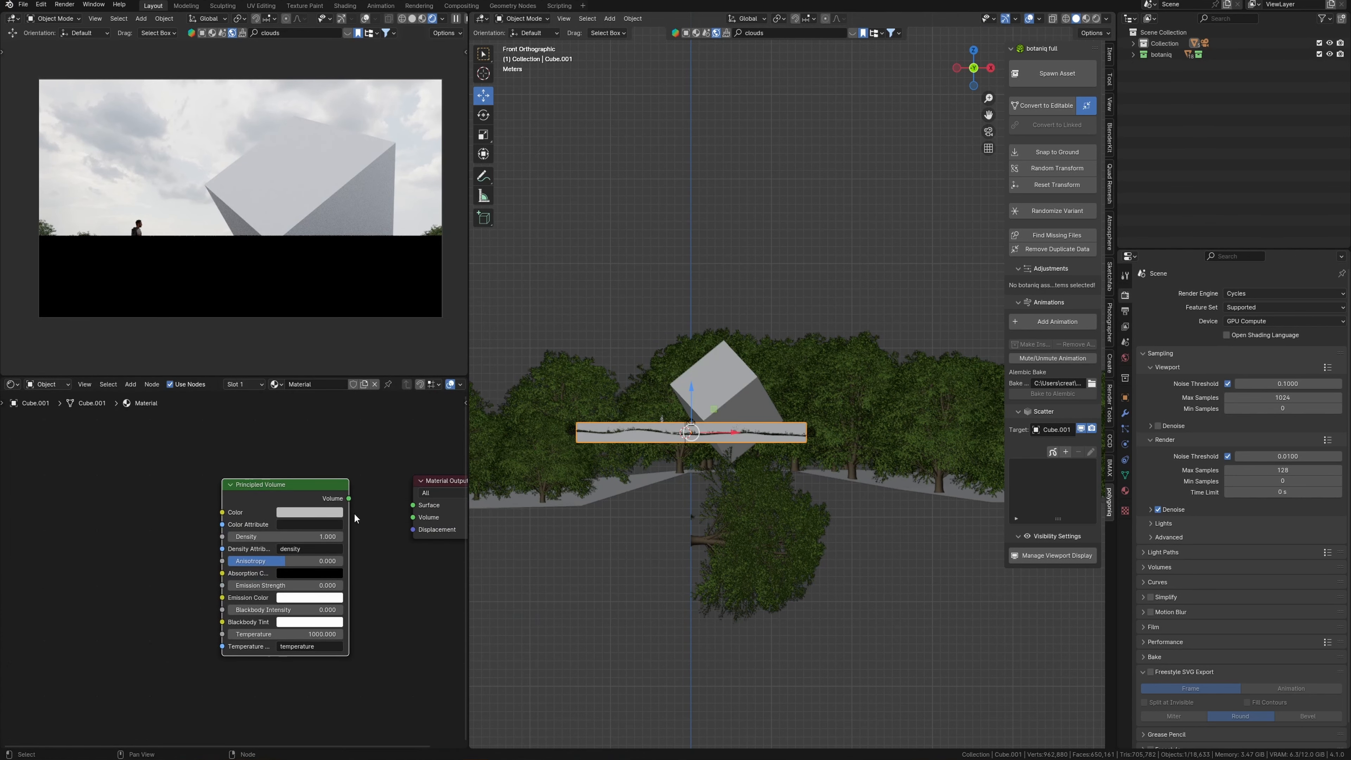
pyautogui.moveTo(349, 499); pyautogui.dragTo(417, 519)
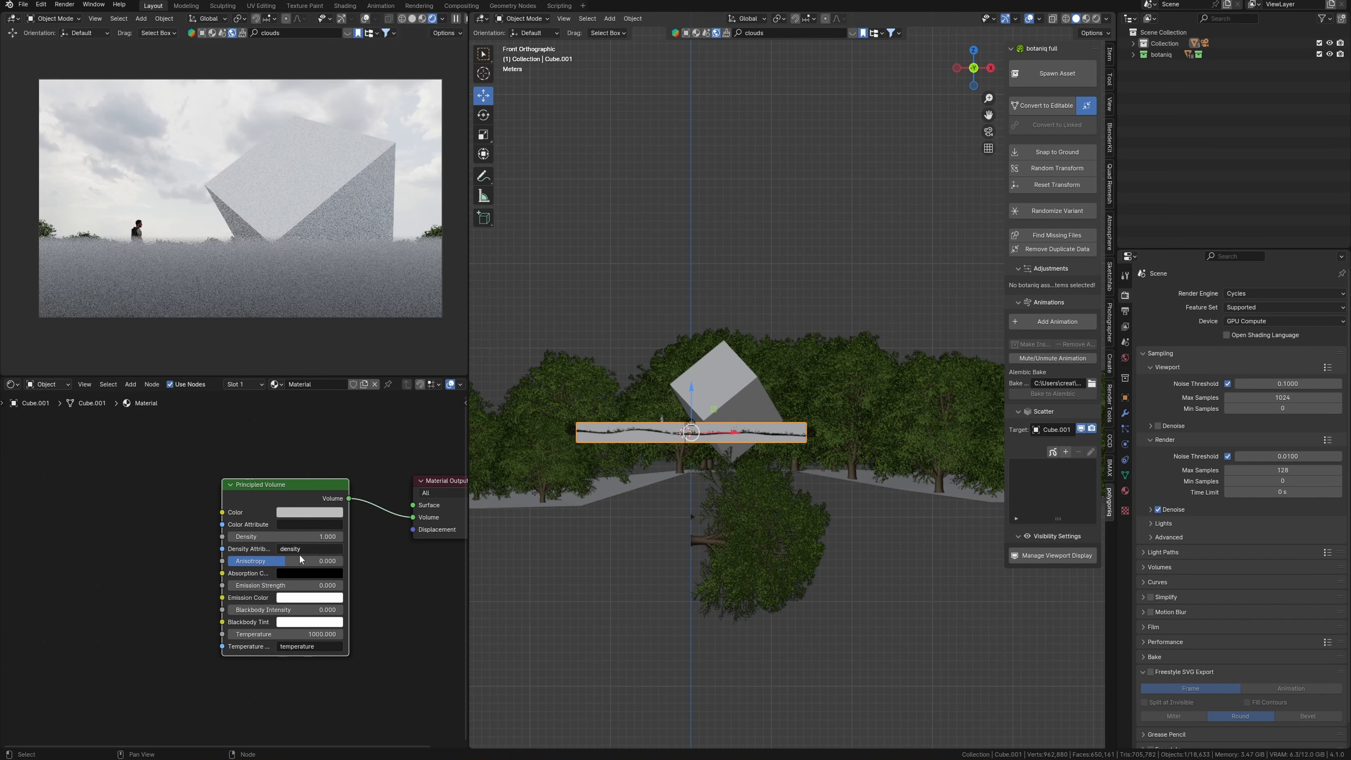
pyautogui.click(297, 536)
pyautogui.write('0.1')
pyautogui.press('Return')
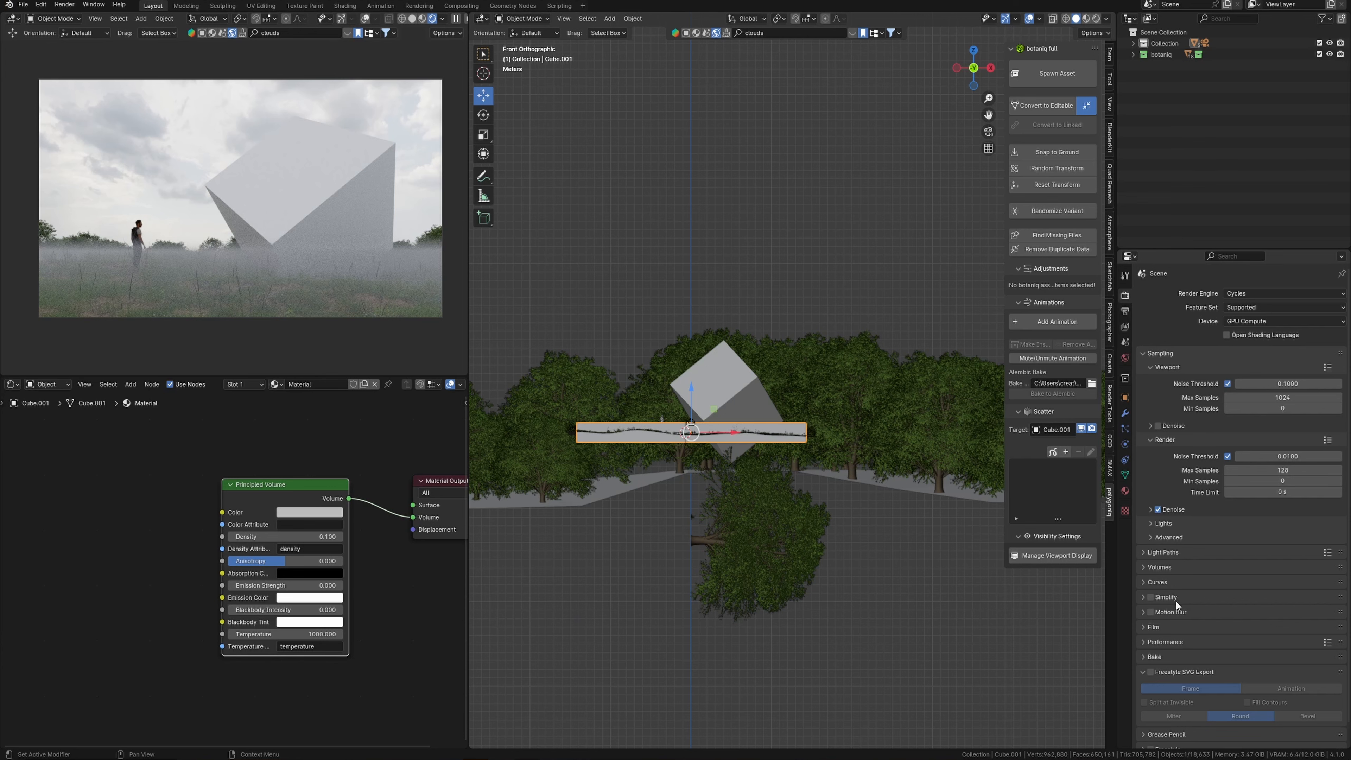
# - Set the Cycles maximum volume light bounces to 32
pyautogui.click(1167, 552)
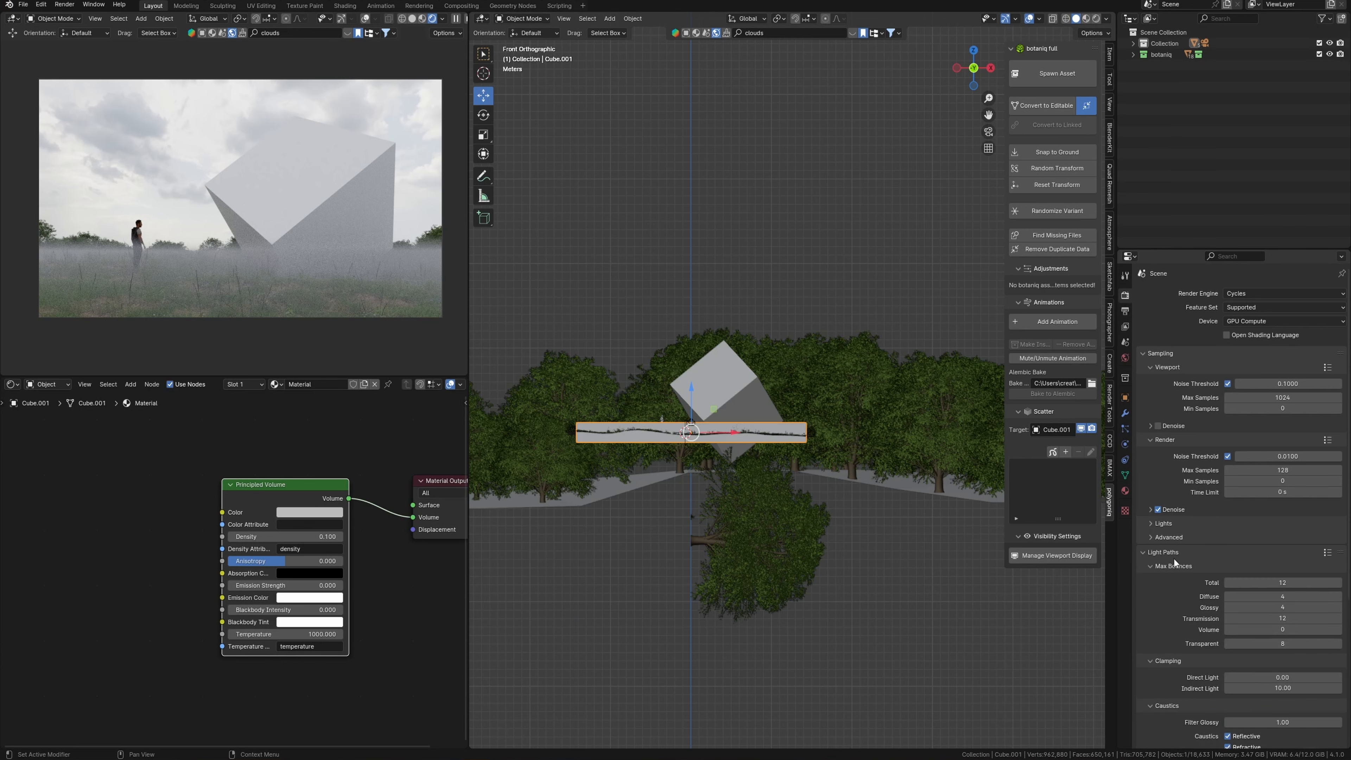
pyautogui.click(1289, 633)
pyautogui.write('32')
pyautogui.press('Return')
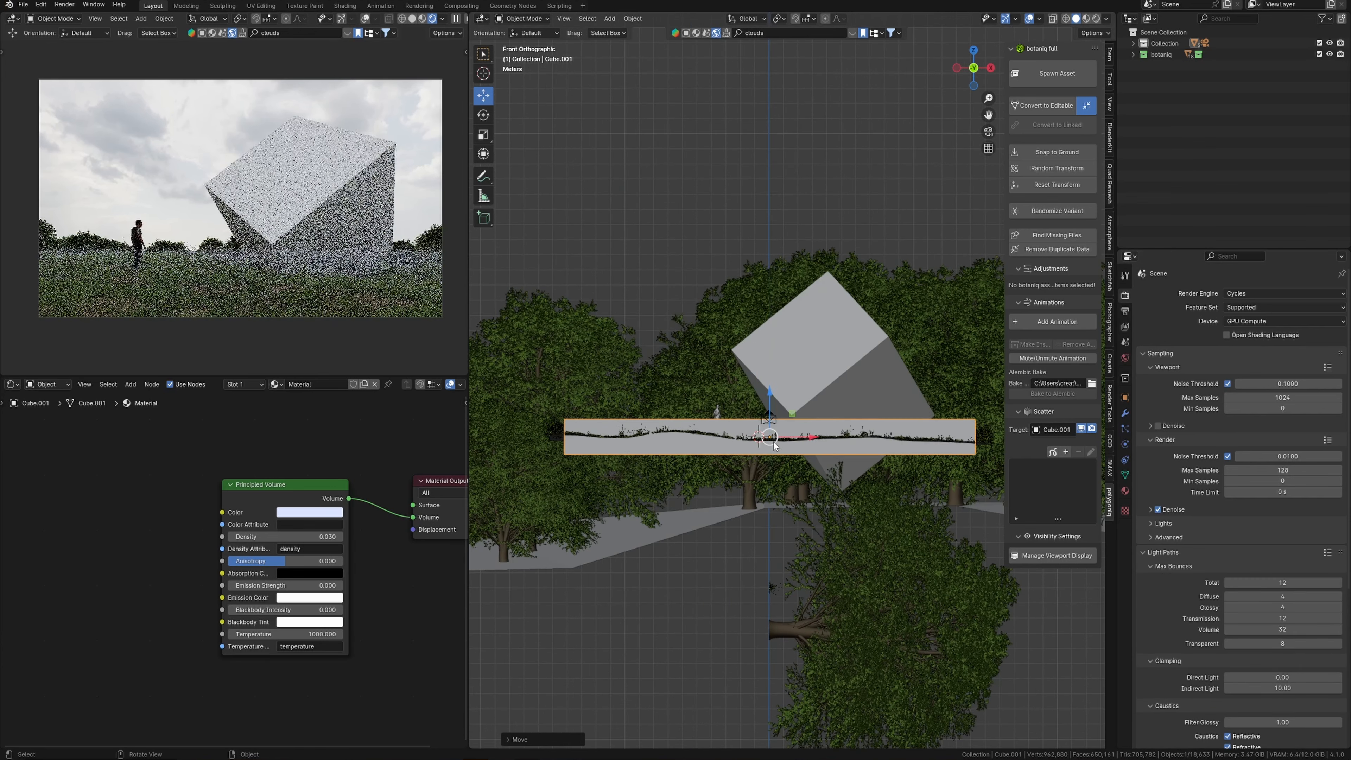
# - Set the fog slab's viewport display to Bounds
pyautogui.click(1124, 397)
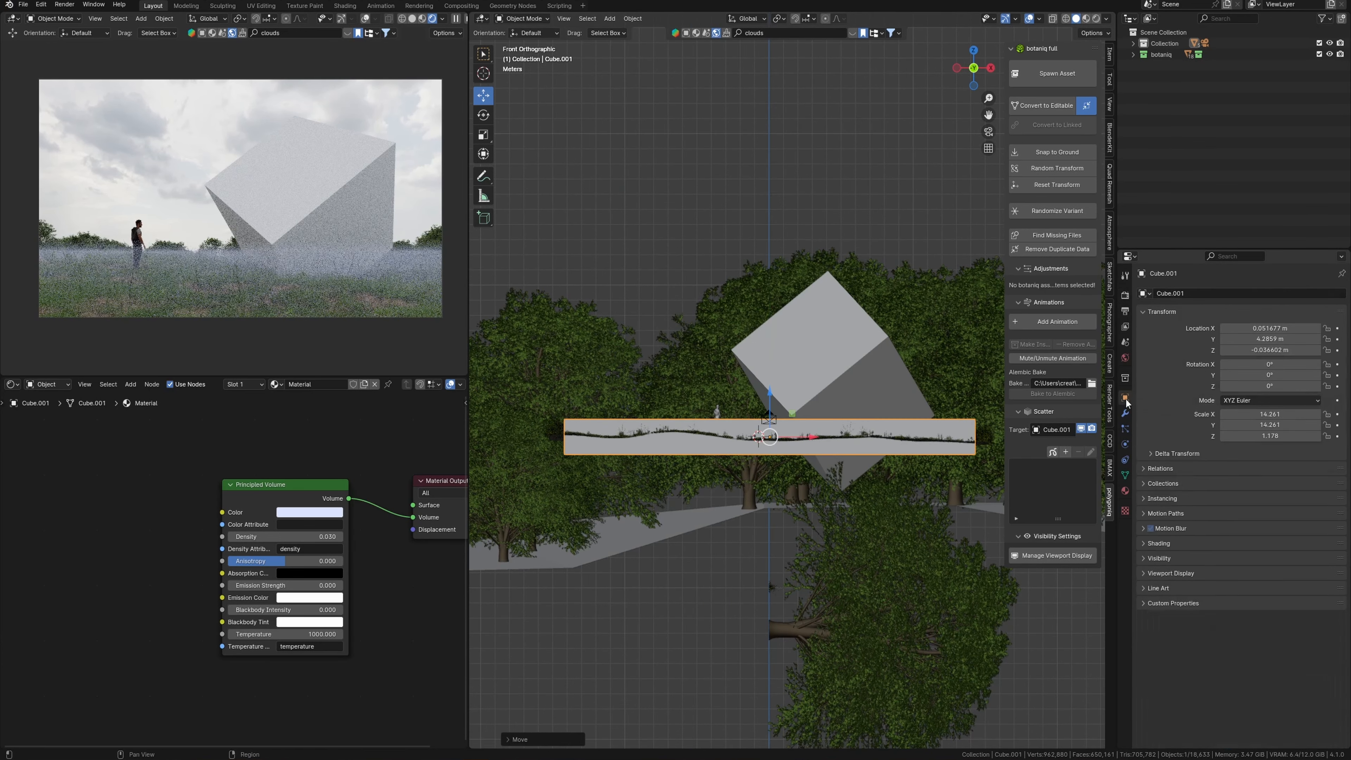
pyautogui.click(1182, 572)
pyautogui.click(1249, 688)
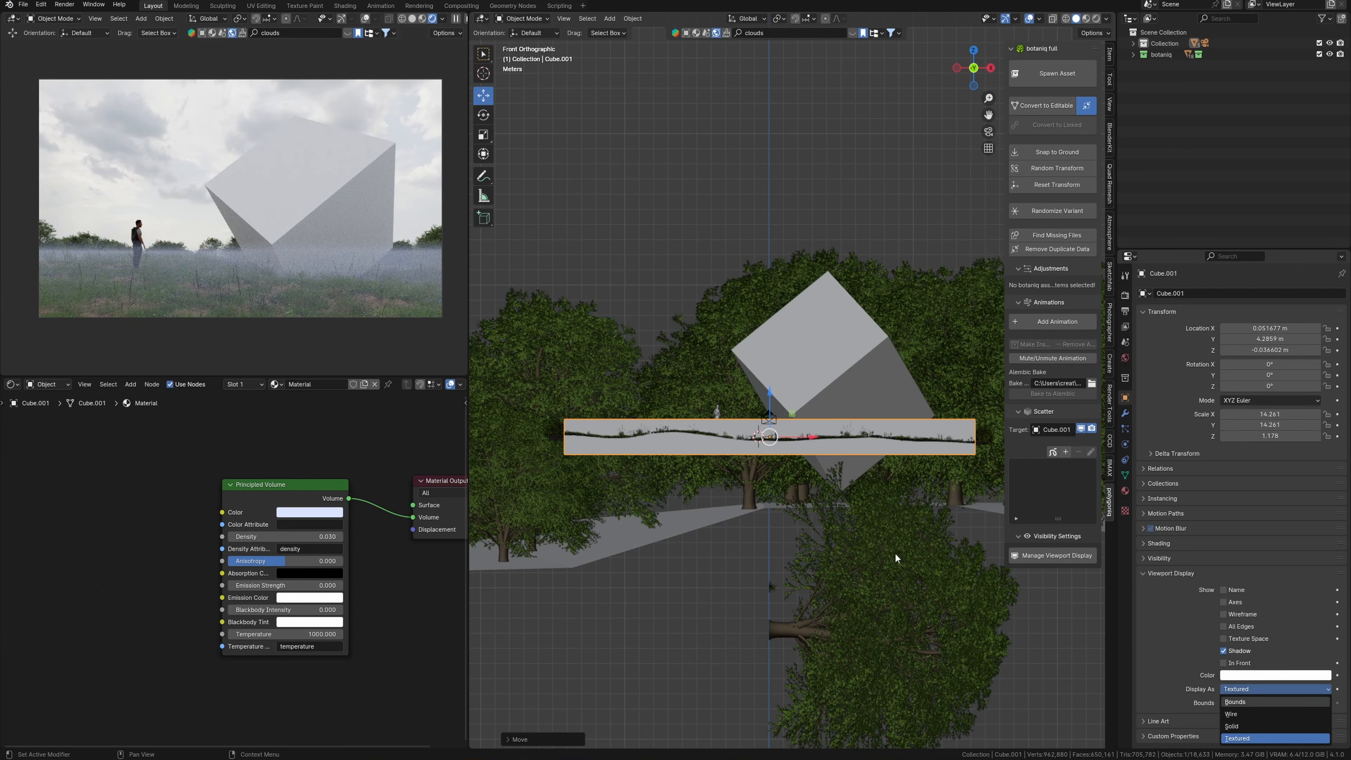
pyautogui.click(1244, 701)
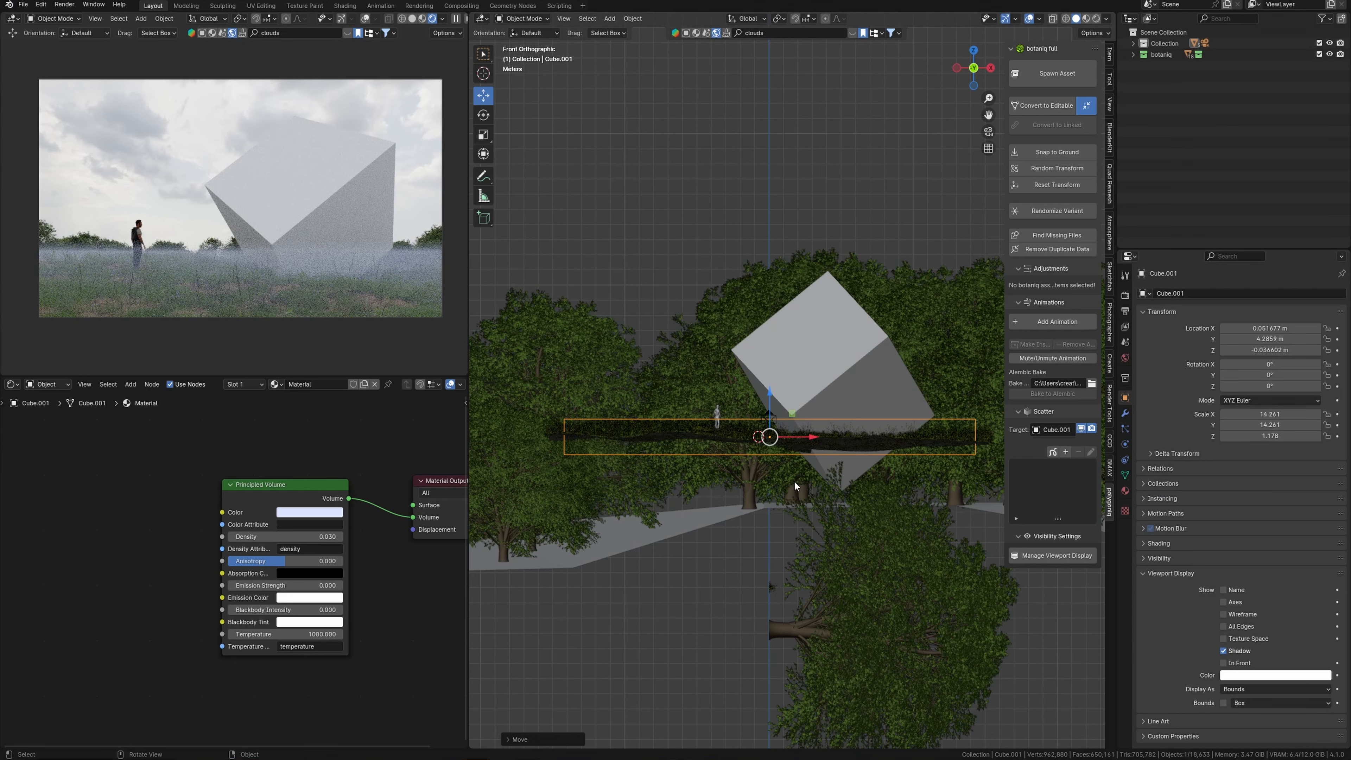
# - Isolate the fog slab, duplicate it straight up along Z and scale the copy along Z into a much taller box
pyautogui.press('KP_Divide')
pyautogui.hotkey('shift', 'd')
pyautogui.press('z')
pyautogui.click(756, 367)
pyautogui.press('s')
pyautogui.press('z')
pyautogui.click(755, 213)
# - Enable snapping and move the tall fog box along Z so its base meets the top of the slab
pyautogui.click(795, 19)
pyautogui.click(808, 19)
pyautogui.click(797, 85)
pyautogui.press('g')
pyautogui.press('z')
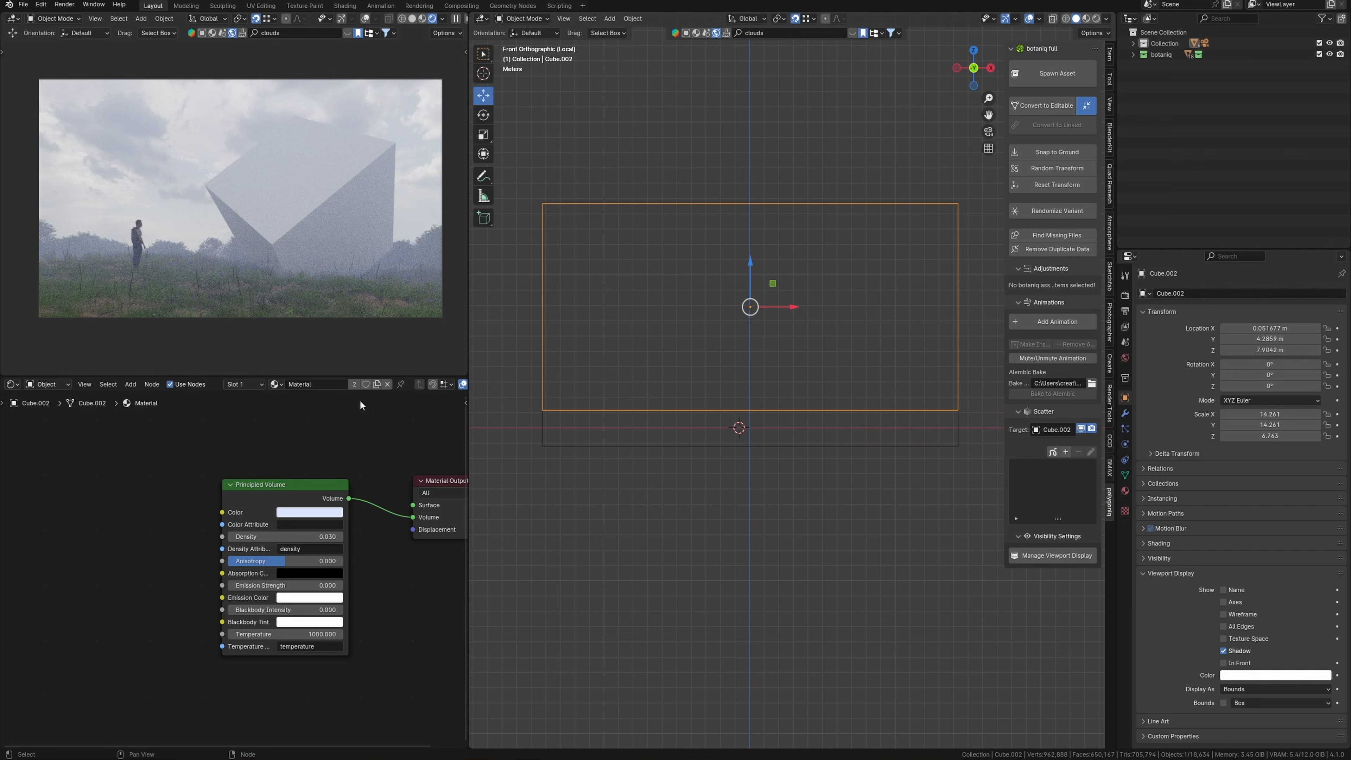
# - Rename the lower slab's material as Volume fog
pyautogui.click(731, 458)
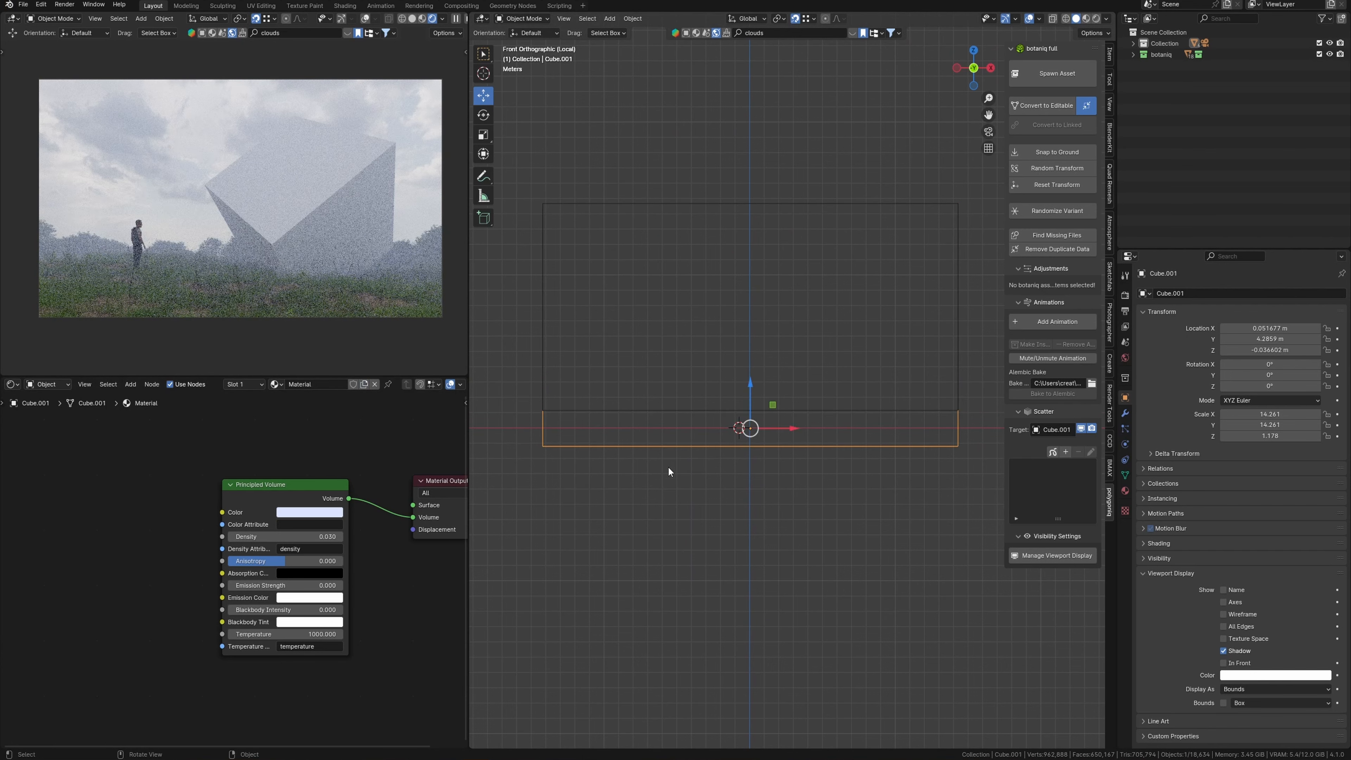
pyautogui.click(321, 394)
pyautogui.write('Volume fog')
pyautogui.press('Return')
# - Give the tall fog box its own copy of the material and name it Volume fog 2
pyautogui.moveTo(538, 354); pyautogui.dragTo(537, 355)
pyautogui.click(321, 383)
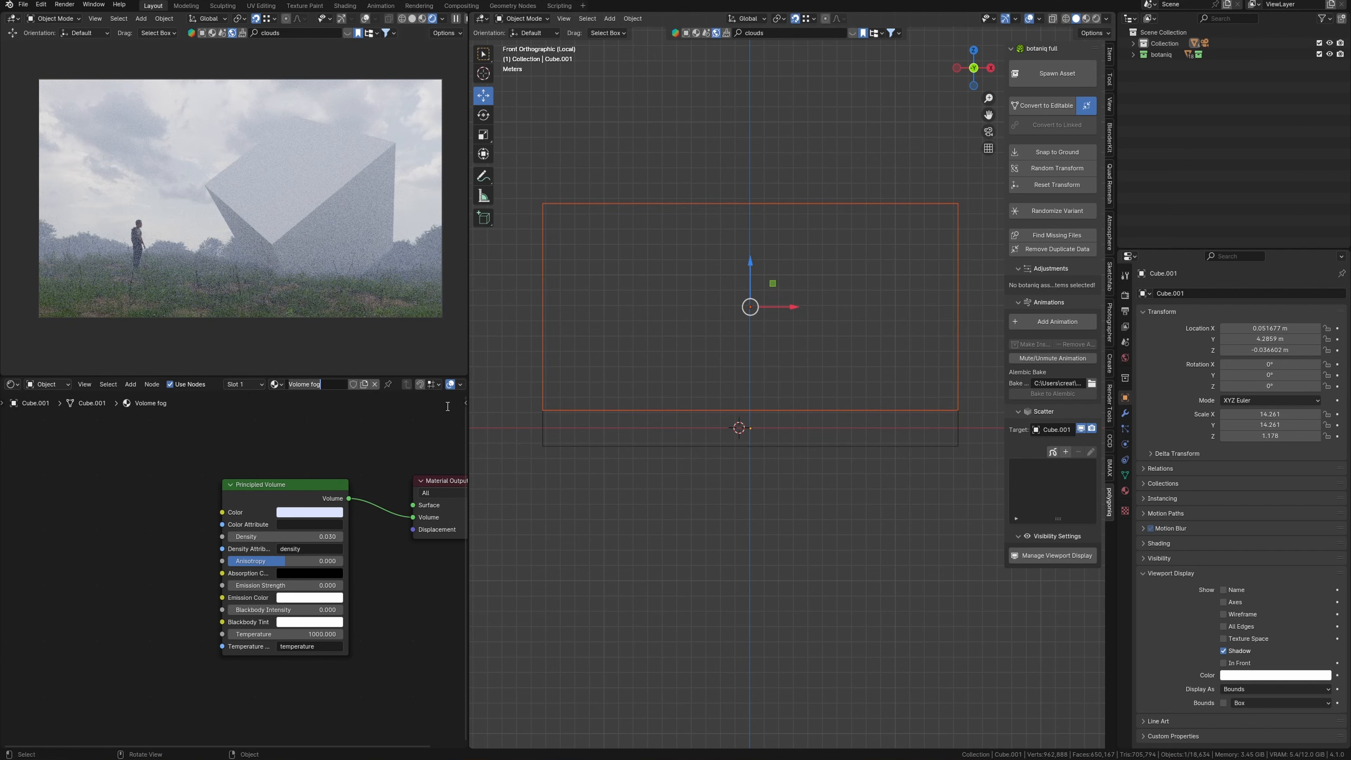
pyautogui.click(542, 387)
pyautogui.click(543, 386)
pyautogui.click(553, 463)
pyautogui.click(543, 386)
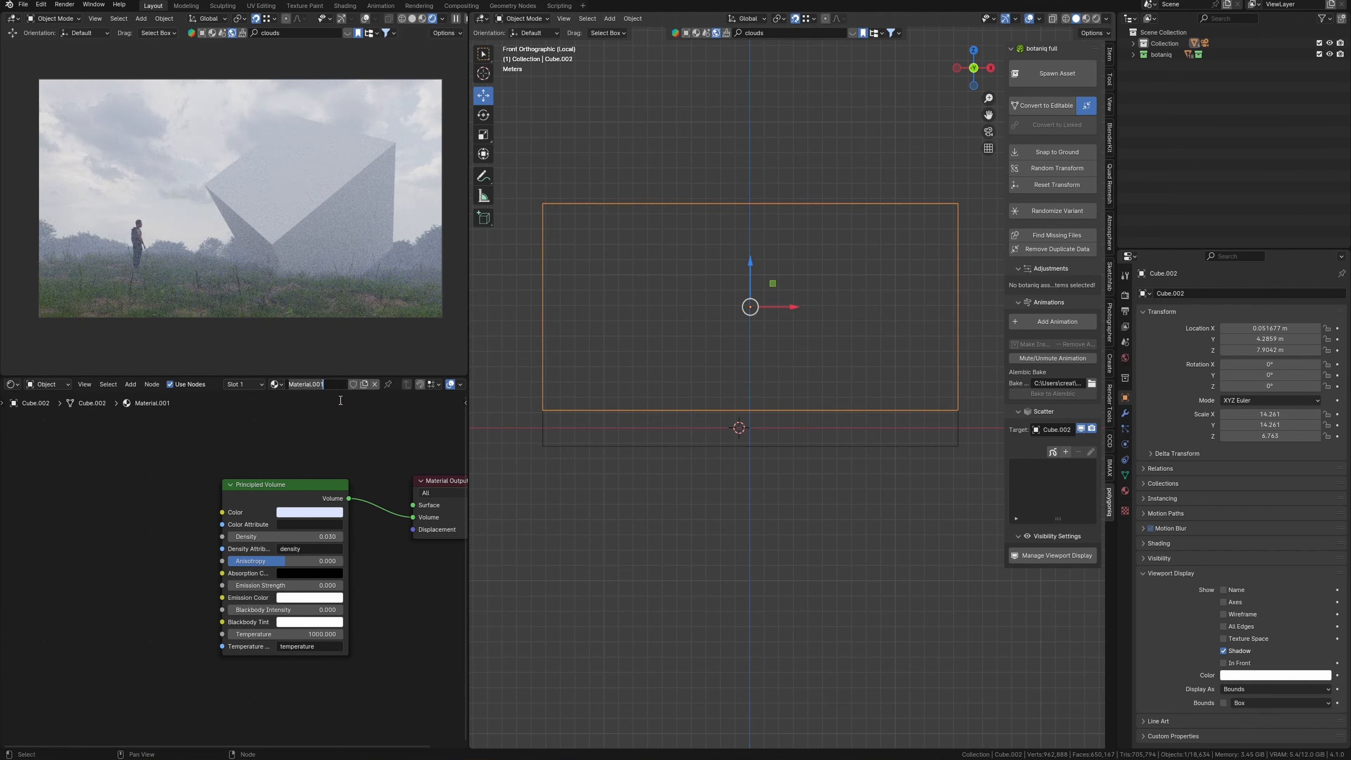
pyautogui.write('Volume fog 2')
pyautogui.press('Return')
# - Set the Principled Volume density of Volume fog 2 to 0.02
pyautogui.click(277, 536)
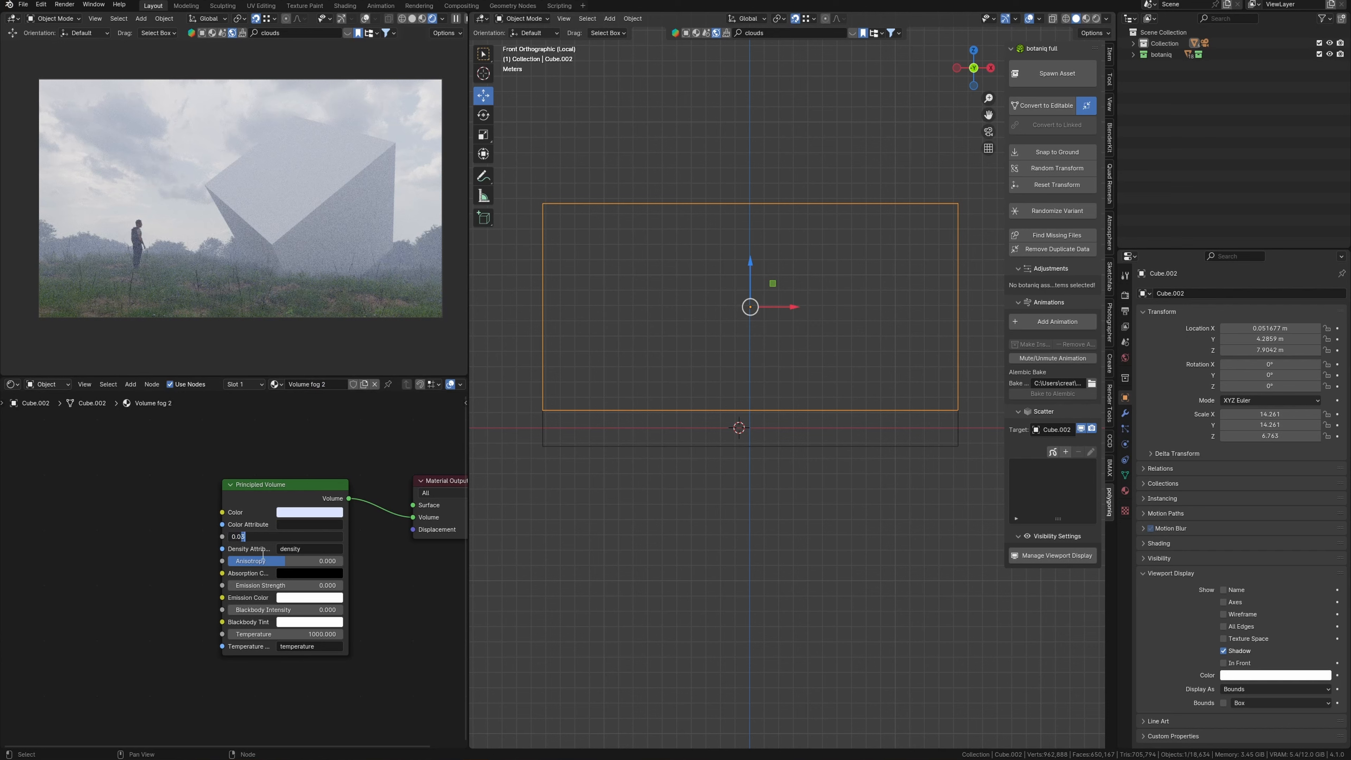
pyautogui.press('BackSpace')
pyautogui.write('1')
pyautogui.press('Return')
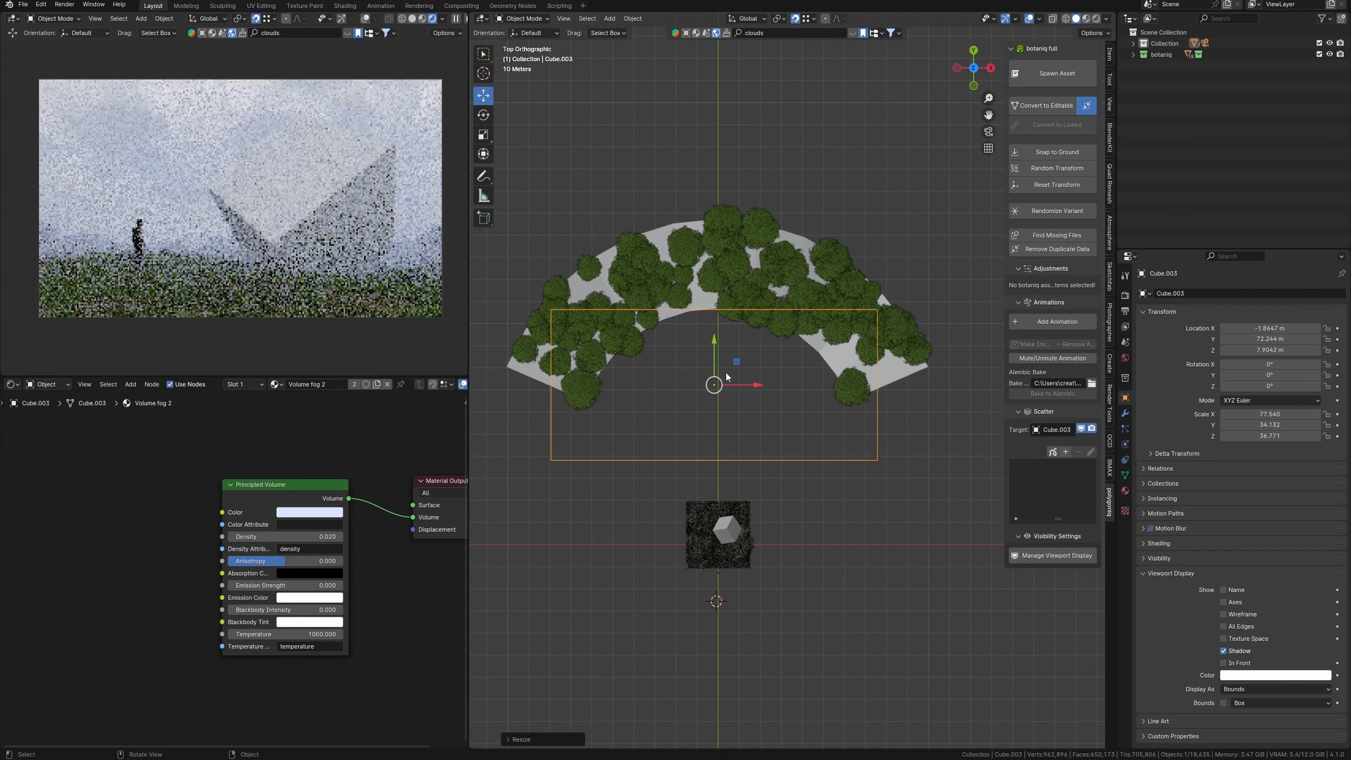
# - Move the large duplicated fog box in the top view so it covers the arc of background trees
pyautogui.press('g')
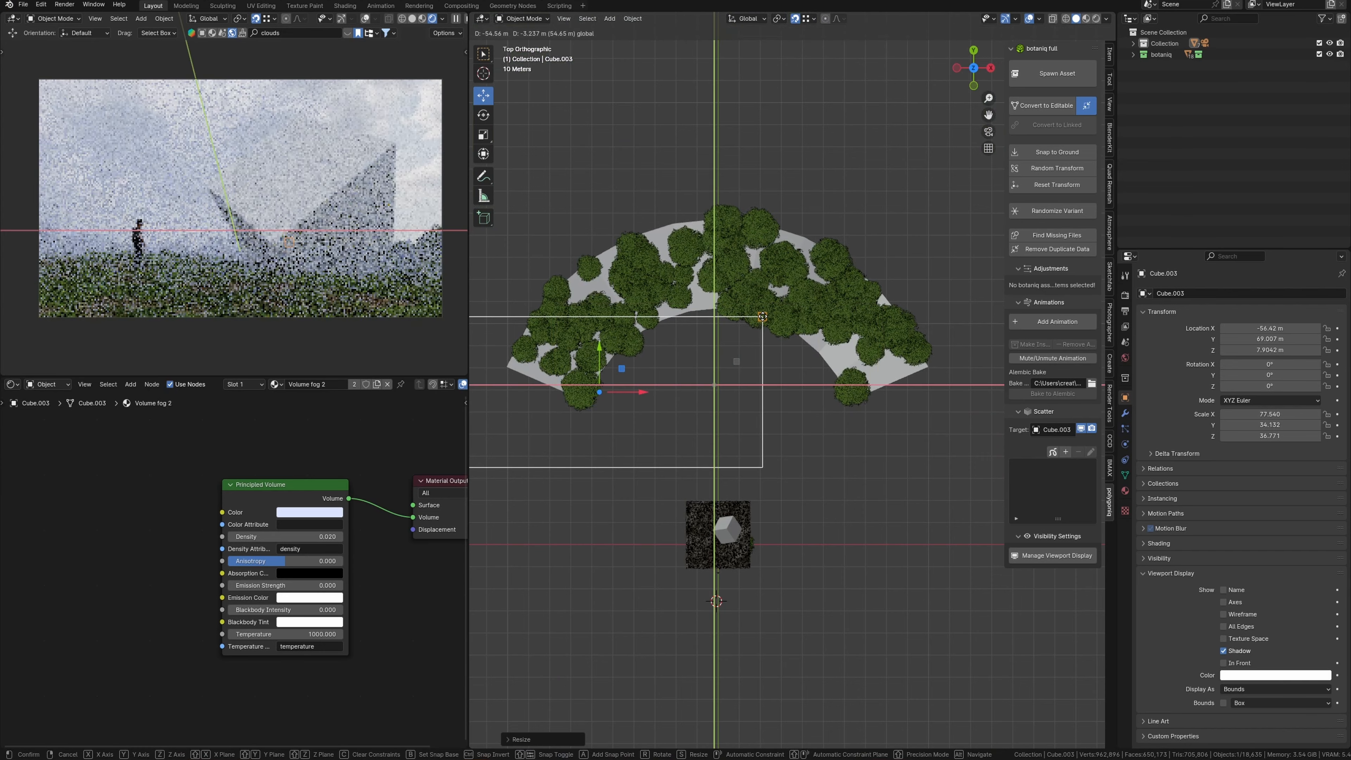
pyautogui.moveTo(778, 320); pyautogui.dragTo(738, 326)
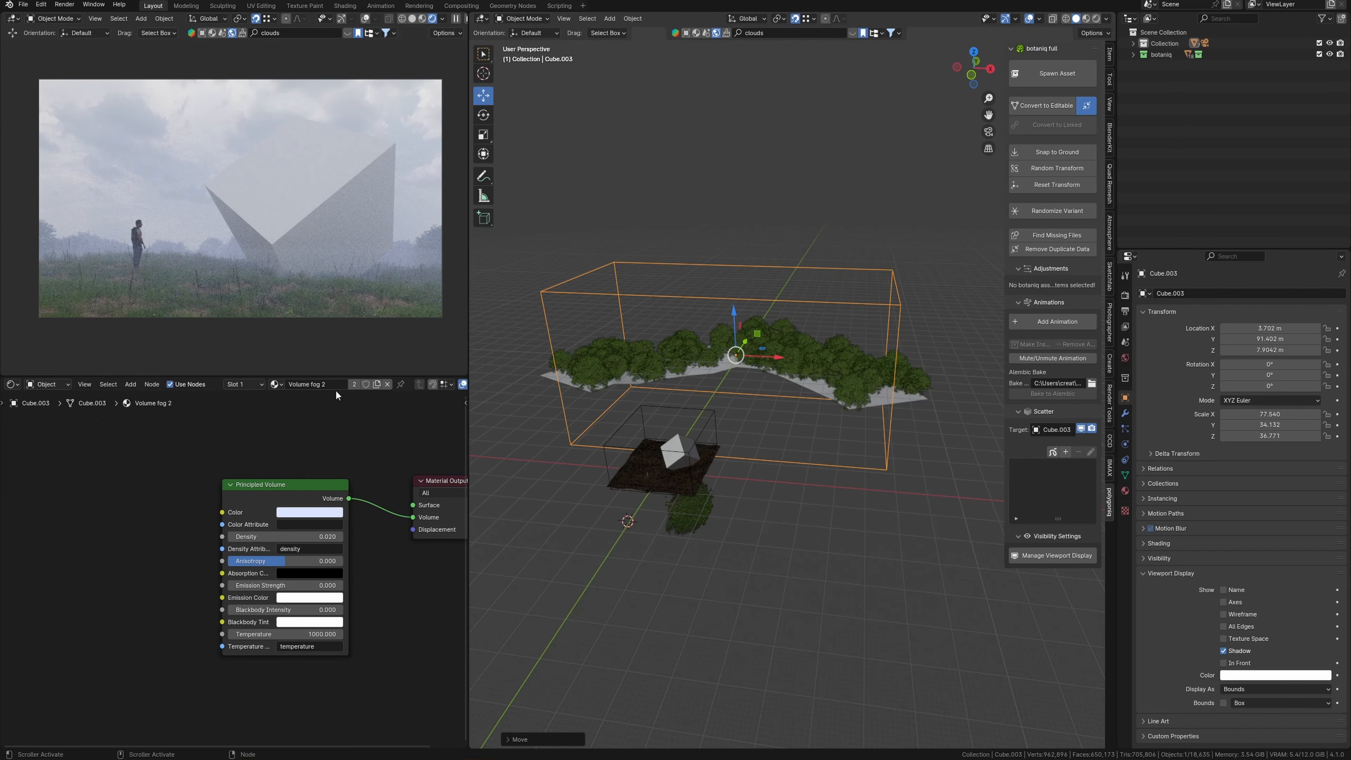
# - Make the background fog box's material a separate copy and name it Volume fog 3
pyautogui.click(377, 388)
pyautogui.doubleClick(337, 387)
pyautogui.click(337, 387)
pyautogui.press('BackSpace')
pyautogui.press('BackSpace')
pyautogui.press('BackSpace')
pyautogui.press('BackSpace')
pyautogui.write('3')
pyautogui.press('Return')
pyautogui.doubleClick(337, 388)
pyautogui.click(325, 387)
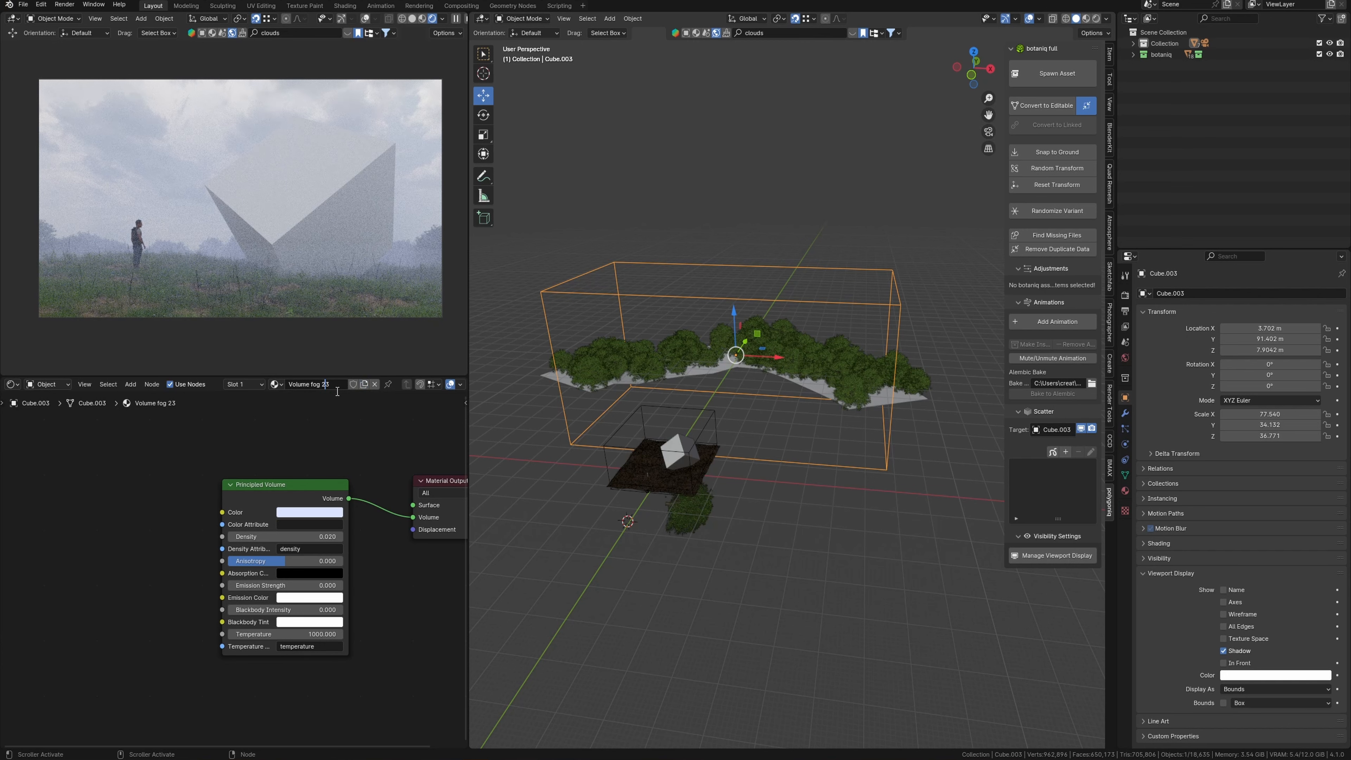
pyautogui.press('BackSpace')
pyautogui.press('Return')
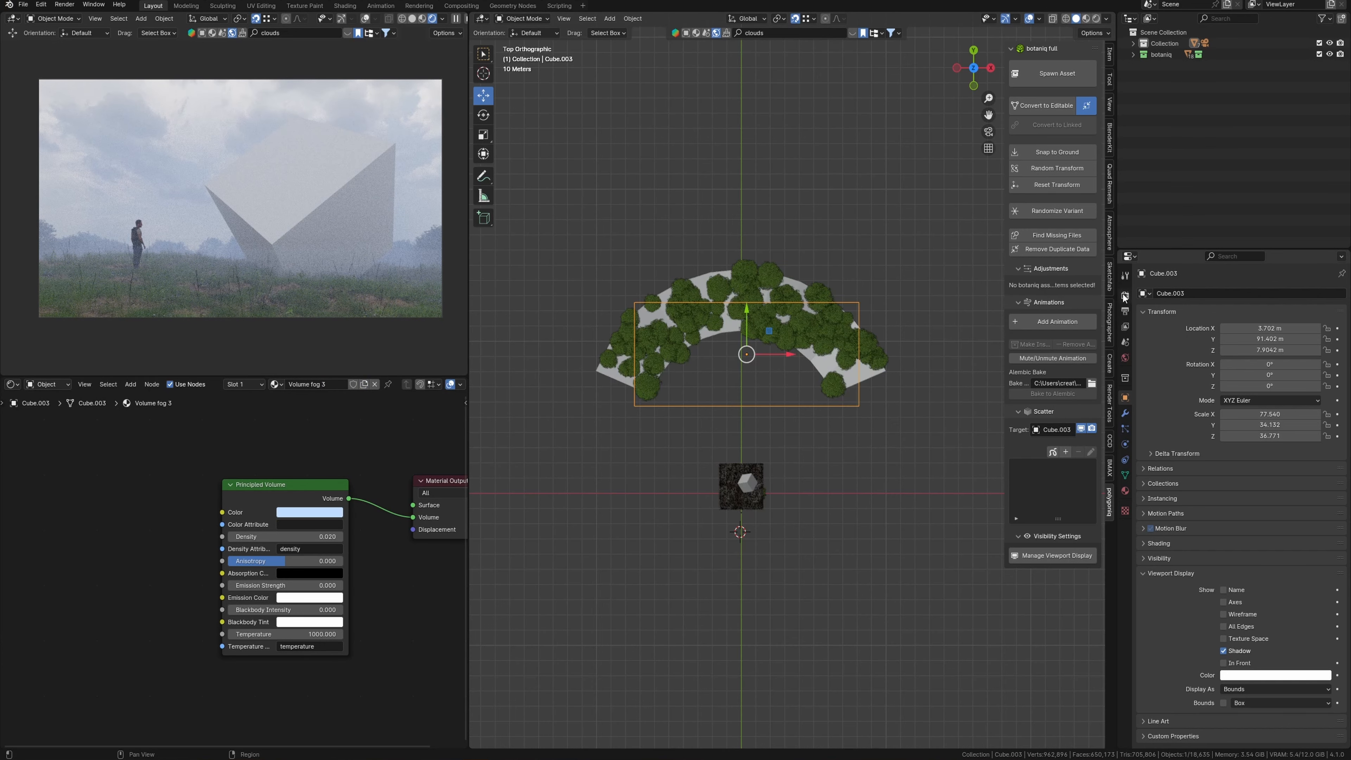
# - Set the colour management look to High Contrast and toggle the rendered camera view to full size
pyautogui.click(1125, 295)
pyautogui.scroll(-10, 1175, 520)
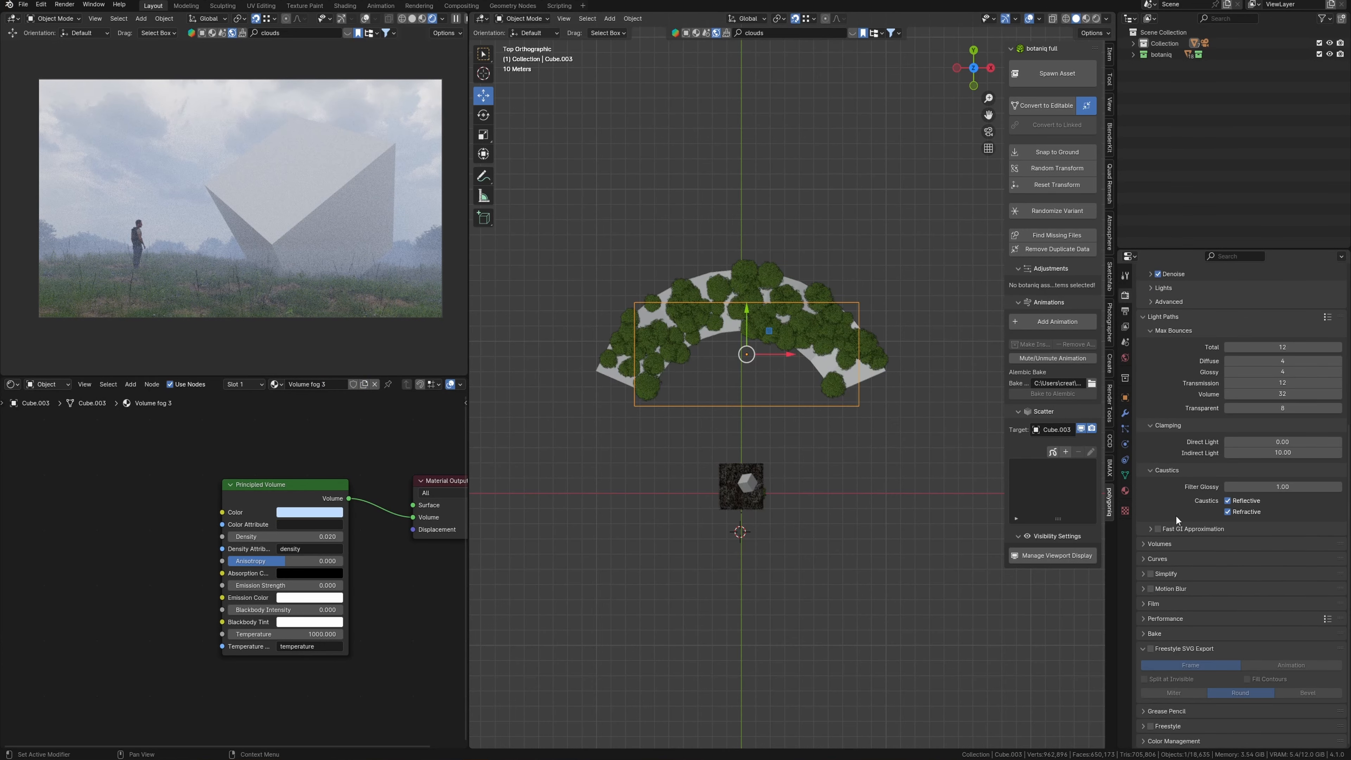
pyautogui.click(1180, 741)
pyautogui.scroll(-5, 1176, 533)
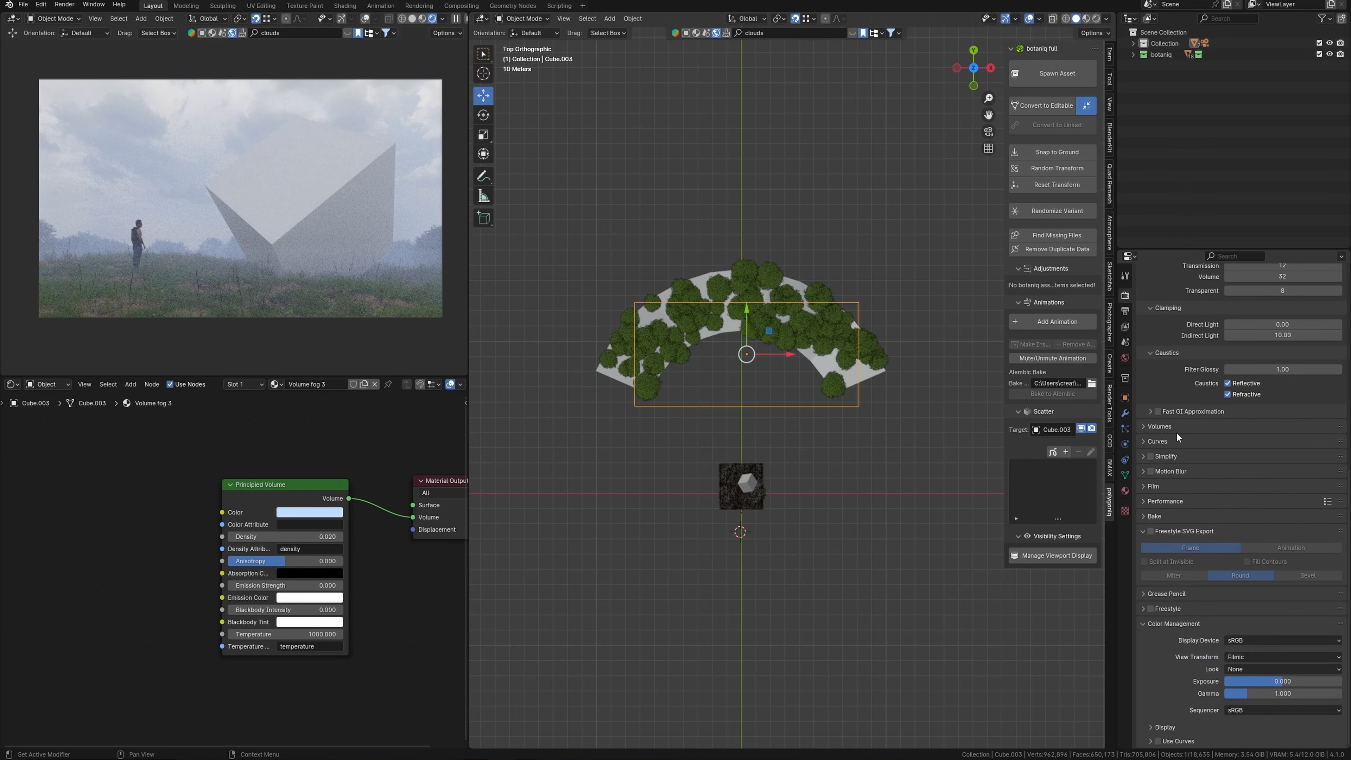
pyautogui.click(1239, 669)
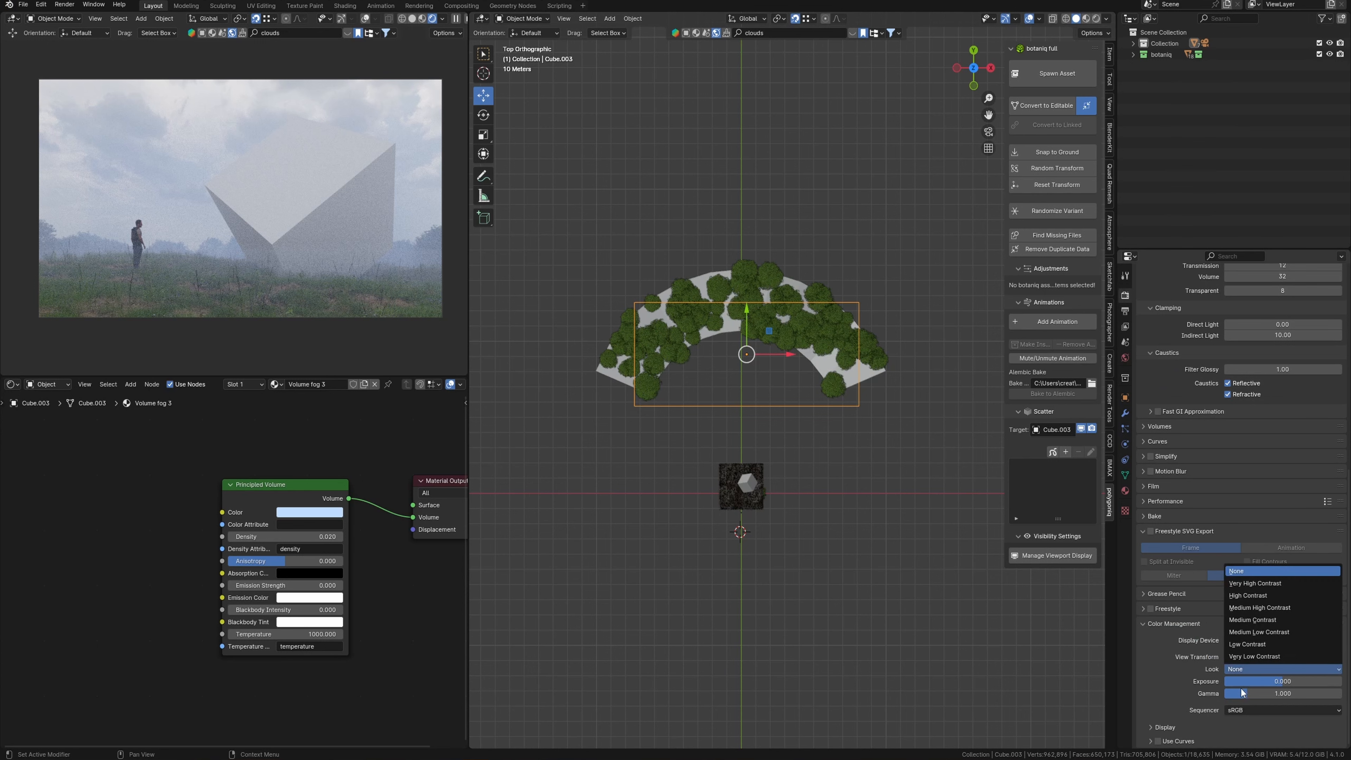
pyautogui.click(1255, 595)
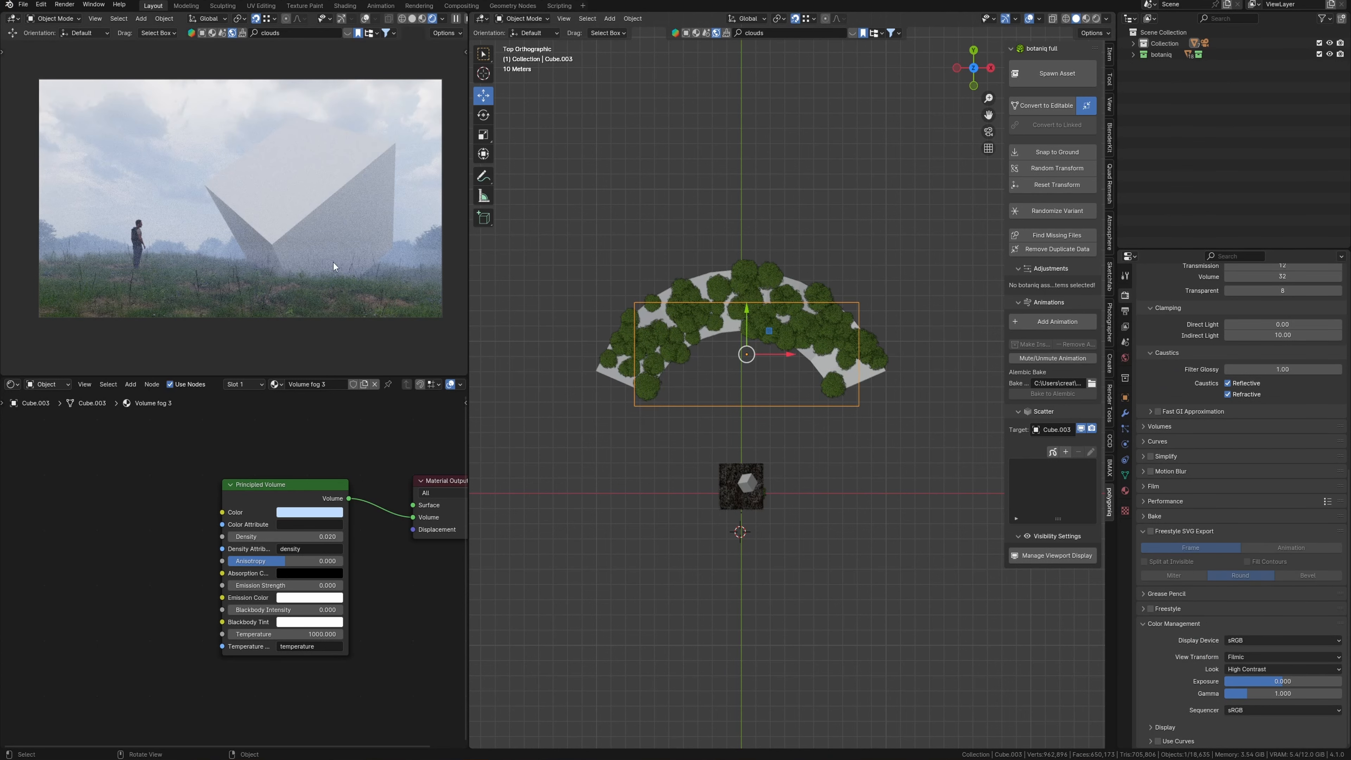
pyautogui.hotkey('ctrl', 'space')
# - Show the World shader nodes and move the sky texture and mapping nodes away from the Background node
pyautogui.click(48, 384)
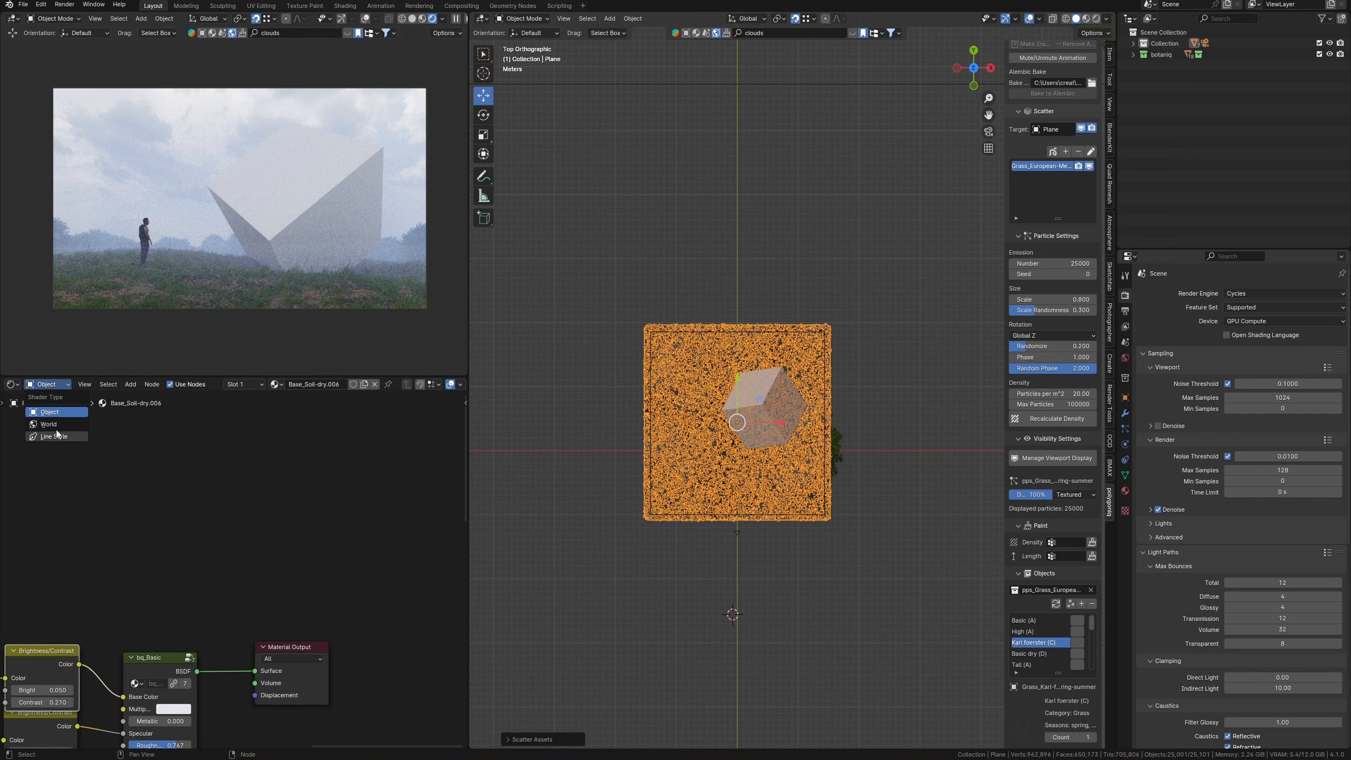
pyautogui.click(52, 425)
pyautogui.moveTo(182, 553); pyautogui.dragTo(219, 529, button='middle')
pyautogui.scroll(-2, 275, 525)
pyautogui.moveTo(236, 504); pyautogui.dragTo(29, 692)
pyautogui.moveTo(198, 586); pyautogui.dragTo(117, 585)
# - Add an RGB Curves node between the sky environment texture and the Background node
pyautogui.hotkey('shift', 'a')
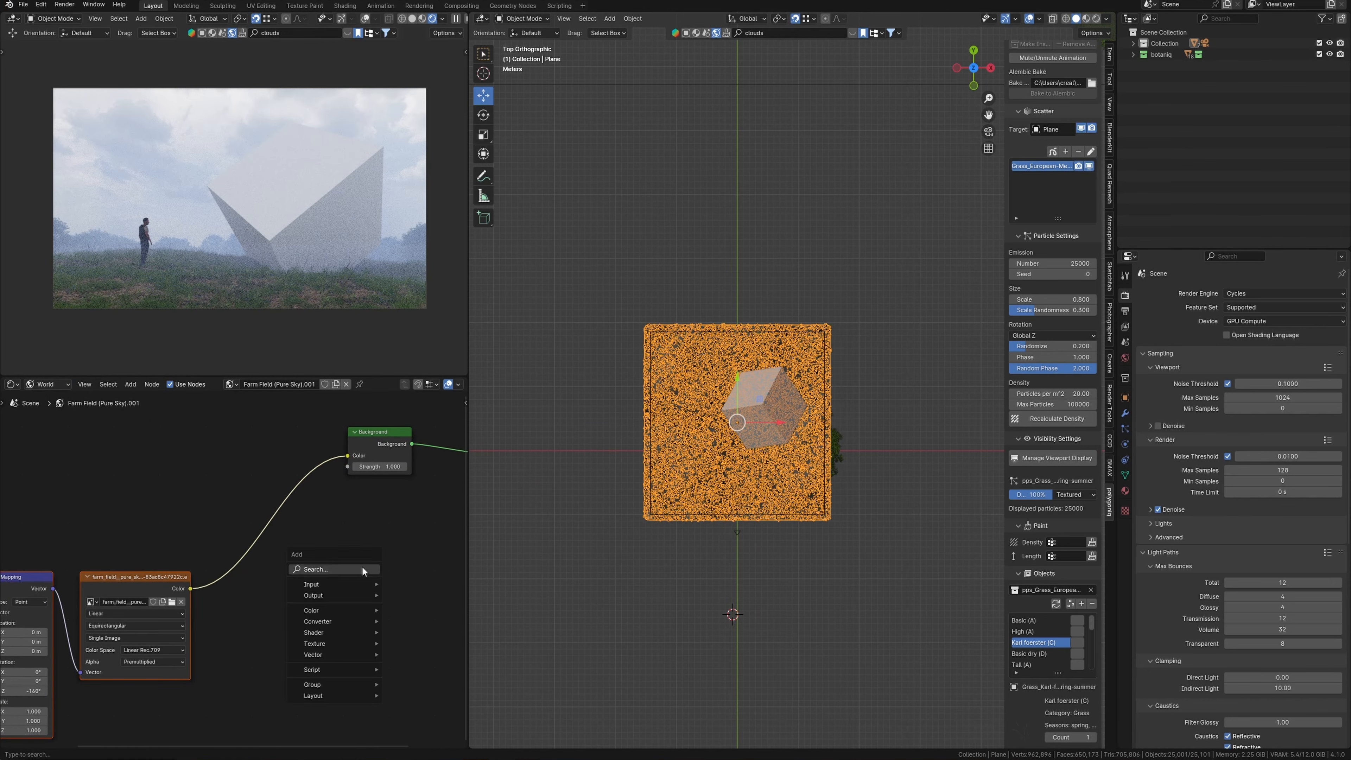
pyautogui.click(362, 568)
pyautogui.write('rg')
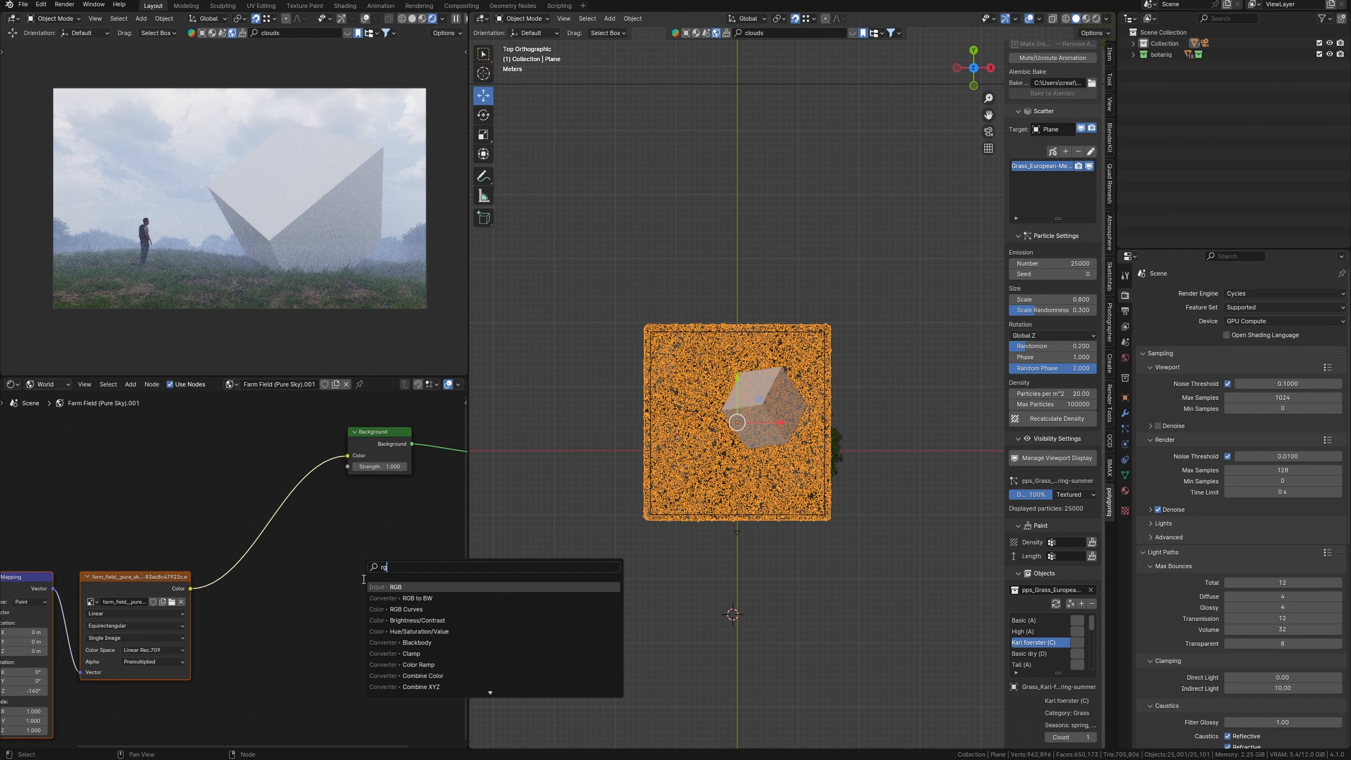
pyautogui.press('Down')
pyautogui.press('Down')
pyautogui.press('Return')
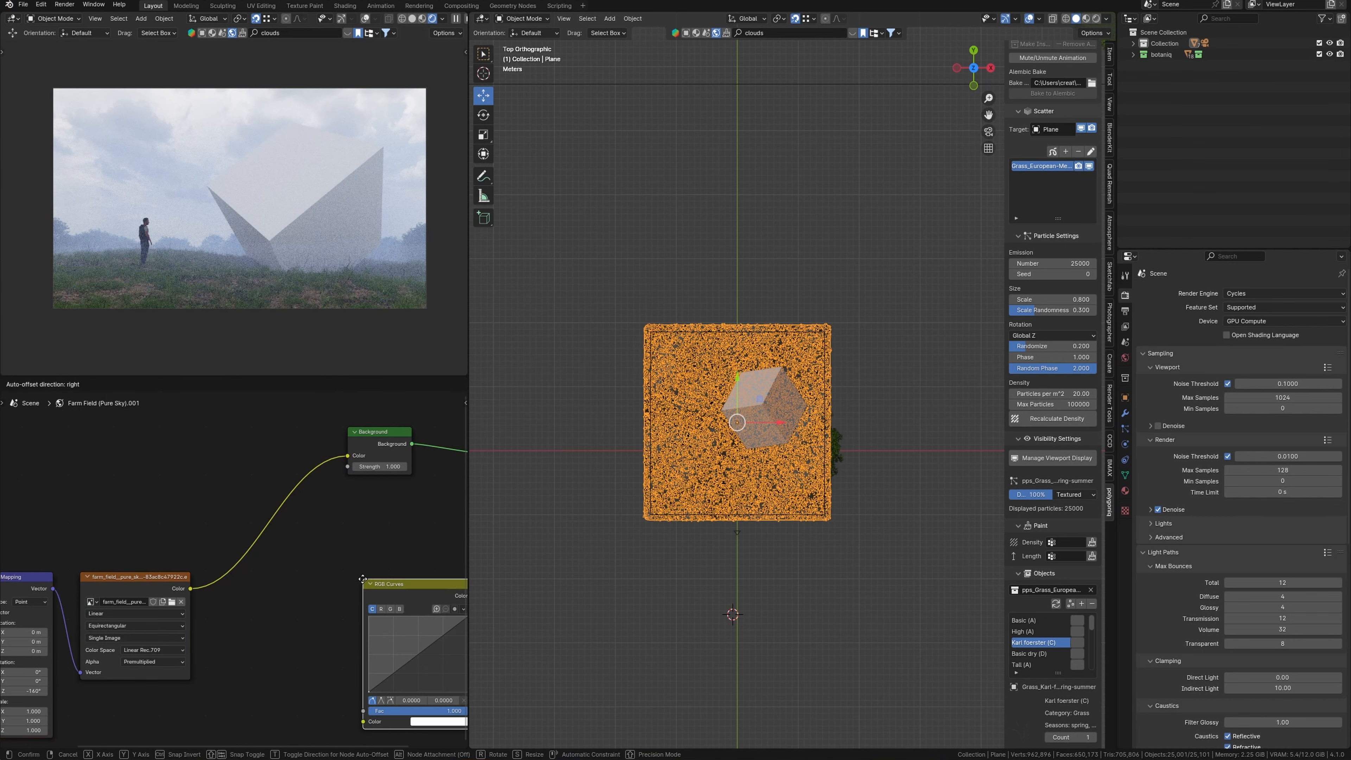
pyautogui.click(232, 493)
# - Lower the white end point of the sky's RGB curve to darken the environment lighting
pyautogui.scroll(3, 319, 532)
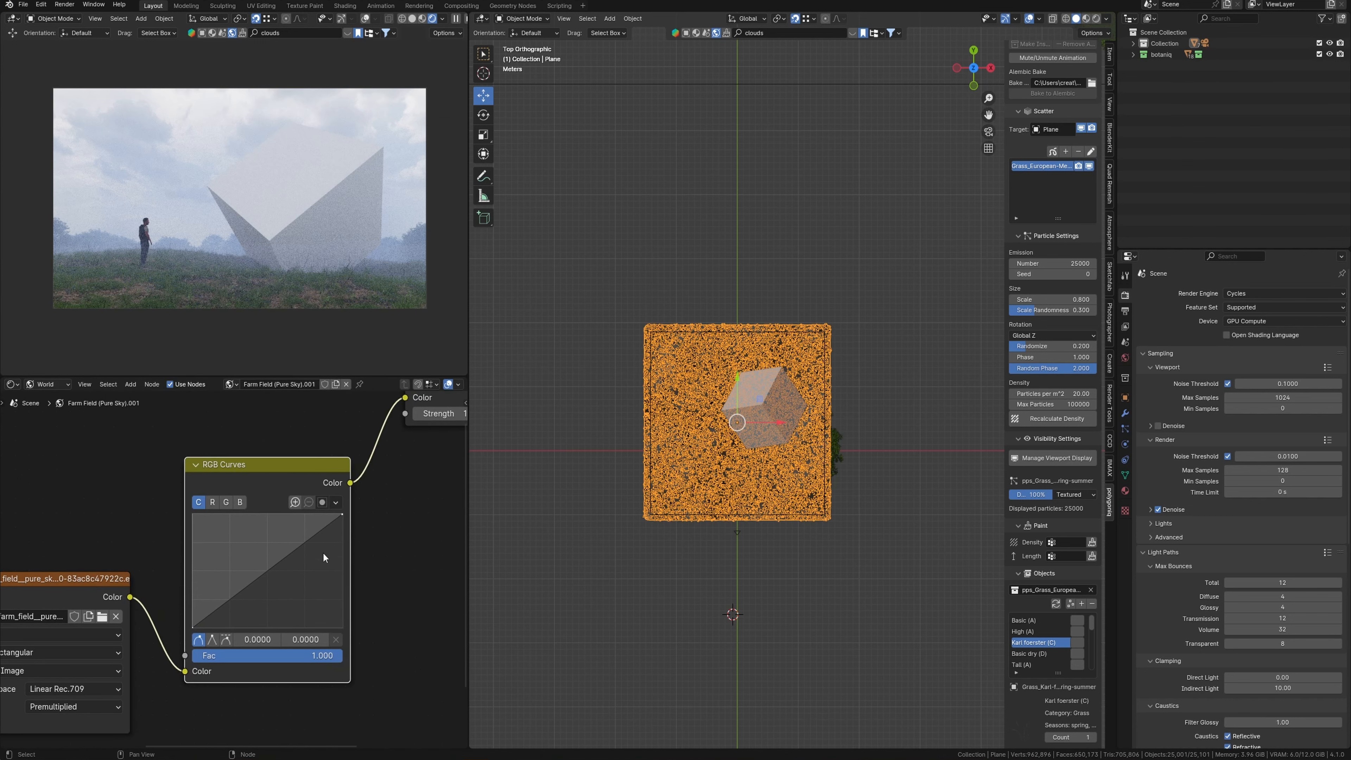
pyautogui.moveTo(342, 513); pyautogui.dragTo(354, 568)
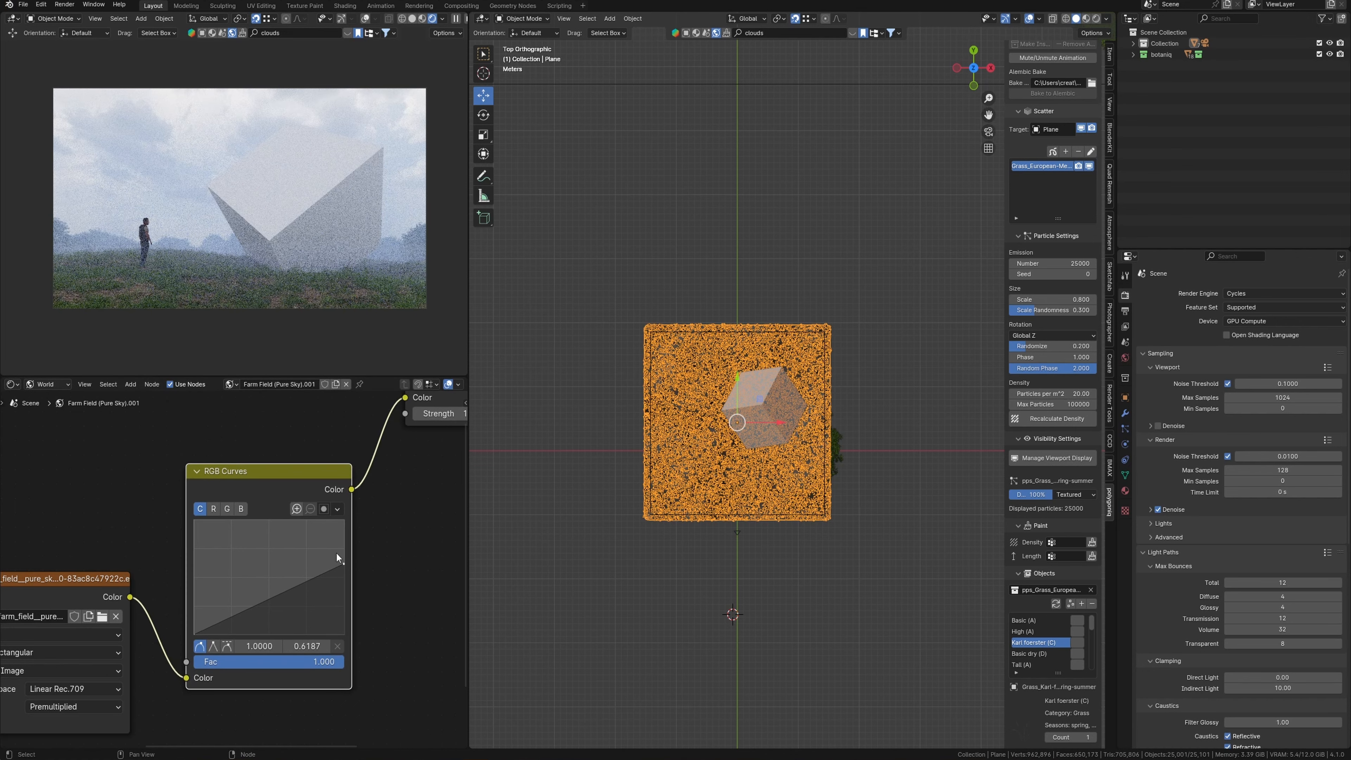
pyautogui.moveTo(344, 565)
pyautogui.mouseDown()
pyautogui.moveTo(350, 512)
pyautogui.moveTo(358, 577)
pyautogui.mouseUp()
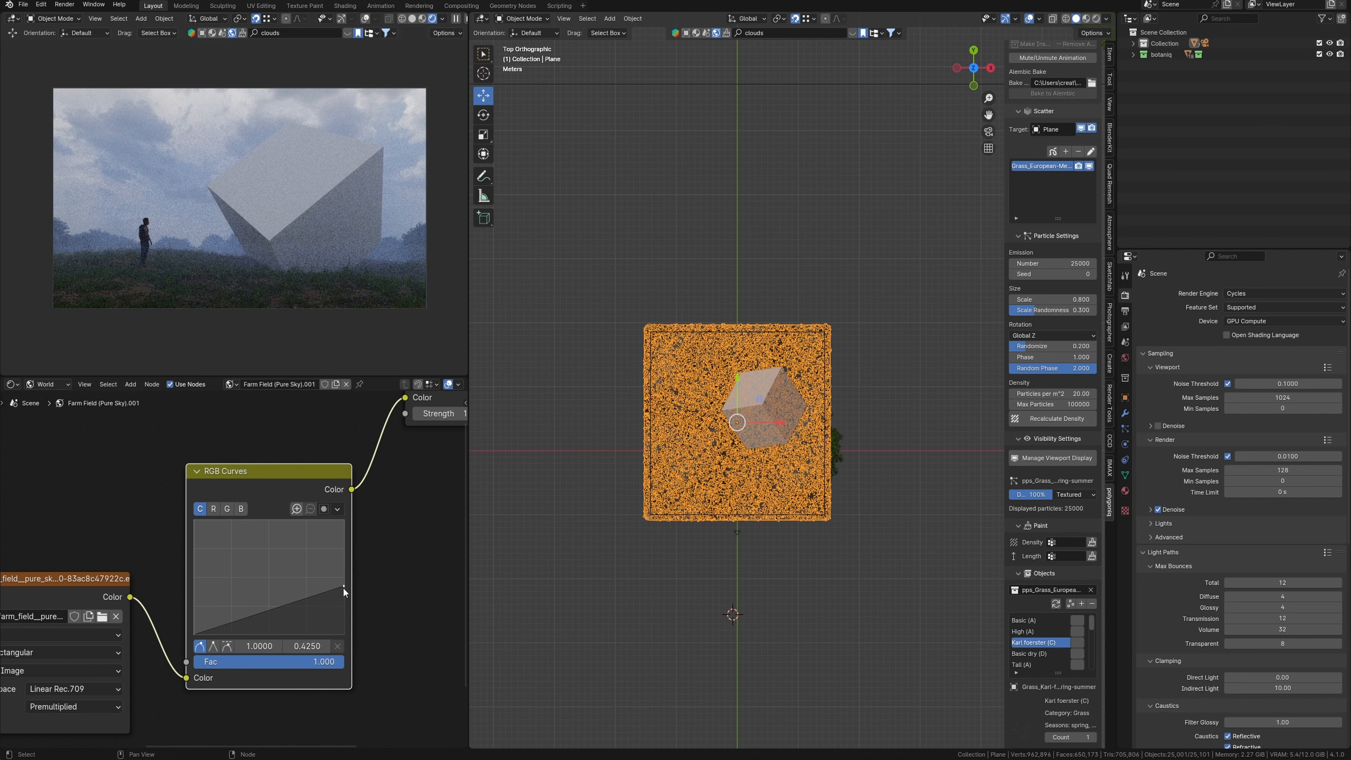
pyautogui.moveTo(342, 587); pyautogui.dragTo(349, 571)
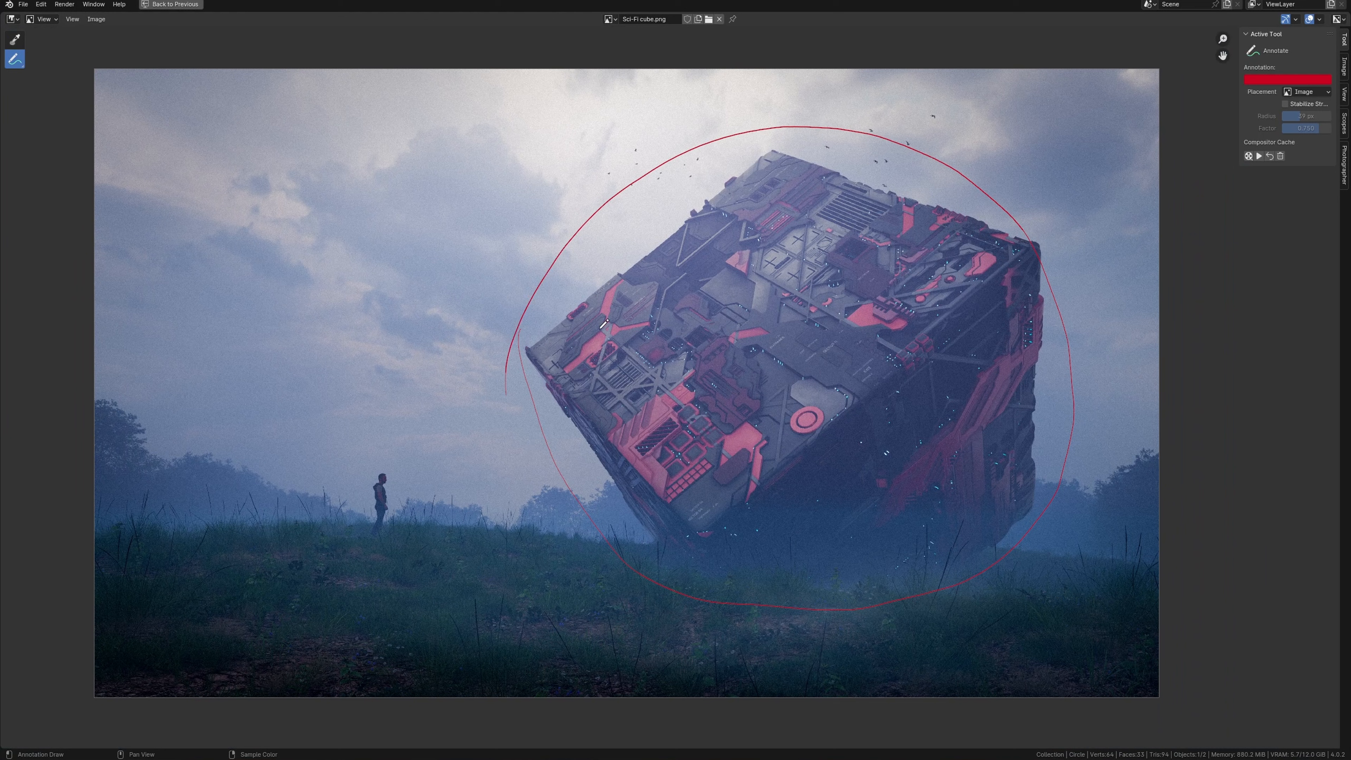
# - Mark the panel details on the cube in the reference image Sci-Fi cube.png with annotation strokes
pyautogui.moveTo(609, 329)
pyautogui.mouseDown()
pyautogui.moveTo(604, 398)
pyautogui.moveTo(688, 390)
pyautogui.mouseUp()
pyautogui.moveTo(635, 426); pyautogui.dragTo(692, 444)
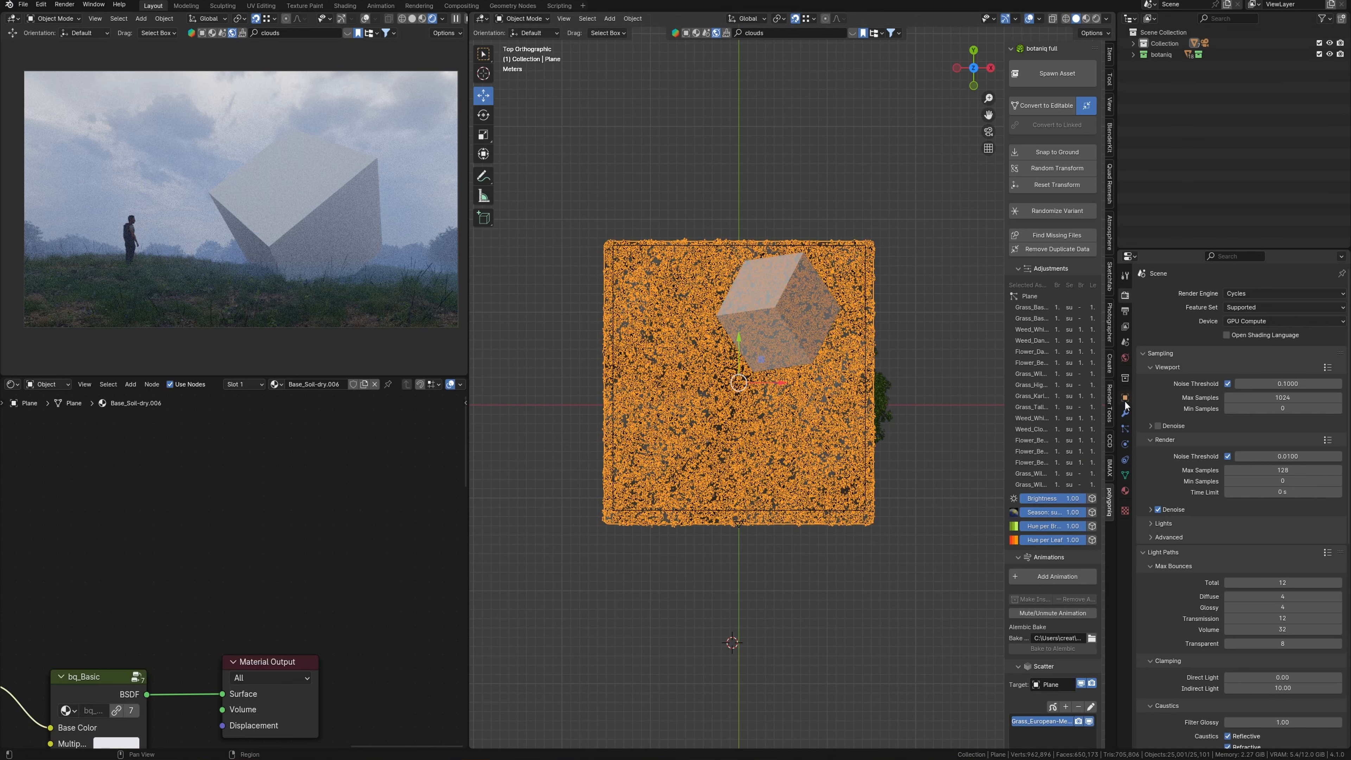
# - Set the Displace modifier strength of the ground plane to 2
pyautogui.click(1124, 411)
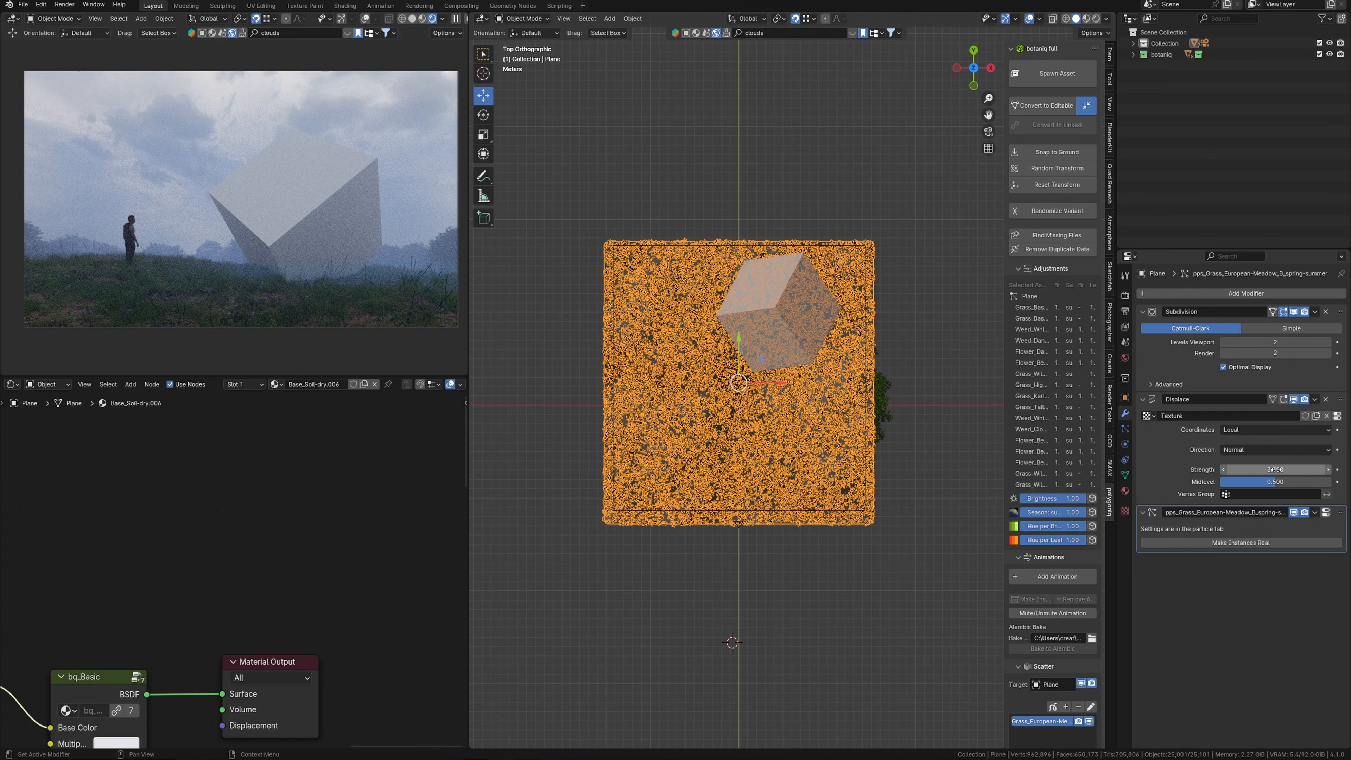
pyautogui.click(1287, 468)
pyautogui.write('2')
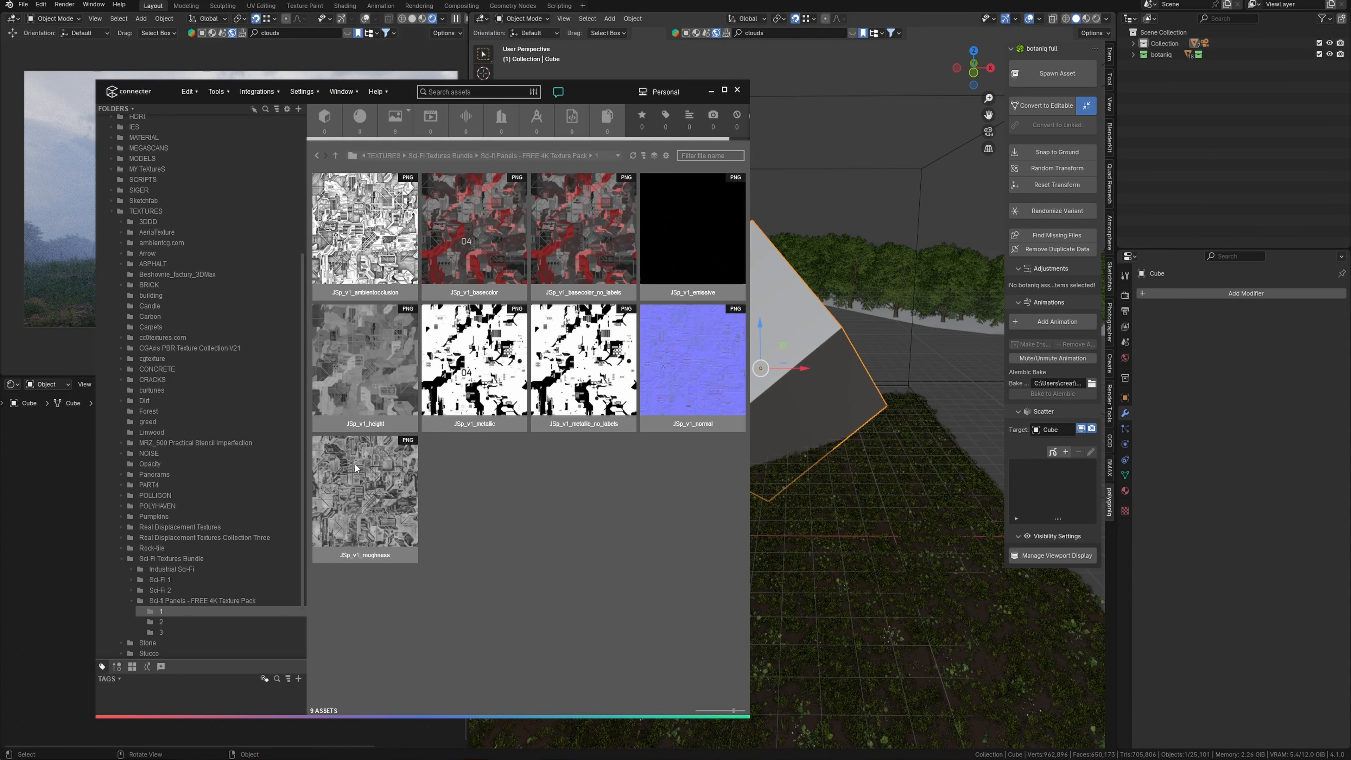
# - In Connecter, copy the full path of the JSp_v1_basecolor.png texture
pyautogui.rightClick(480, 256)
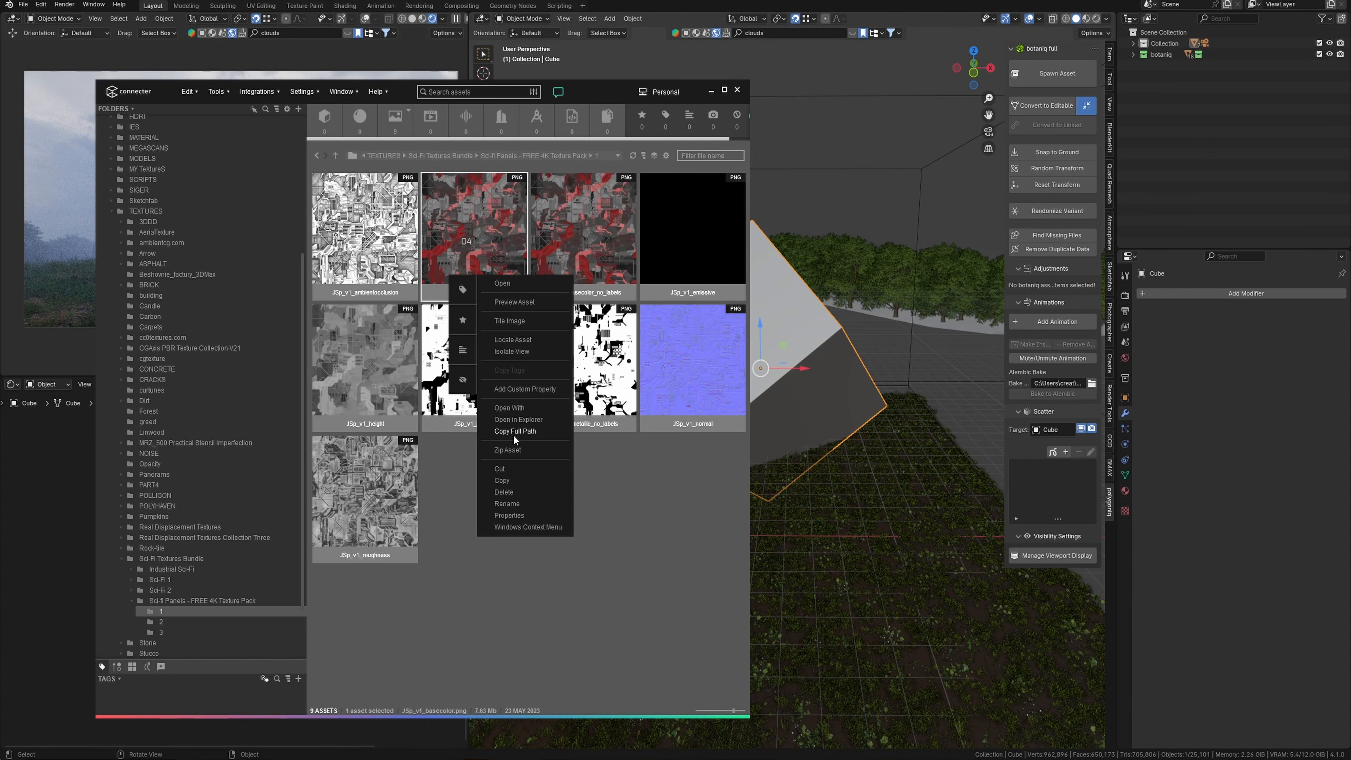